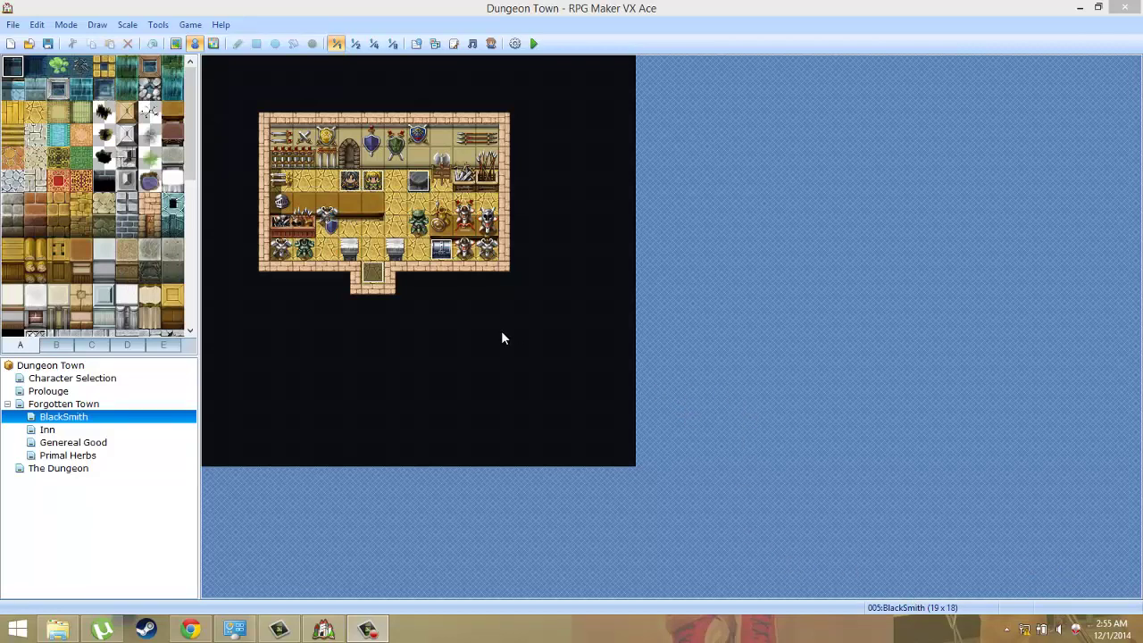
In the Database's Common Events, name slot 003 'Citizens Death'.
{"action": "left_click", "coordinate": [158, 25]}
{"action": "left_click", "coordinate": [162, 41]}
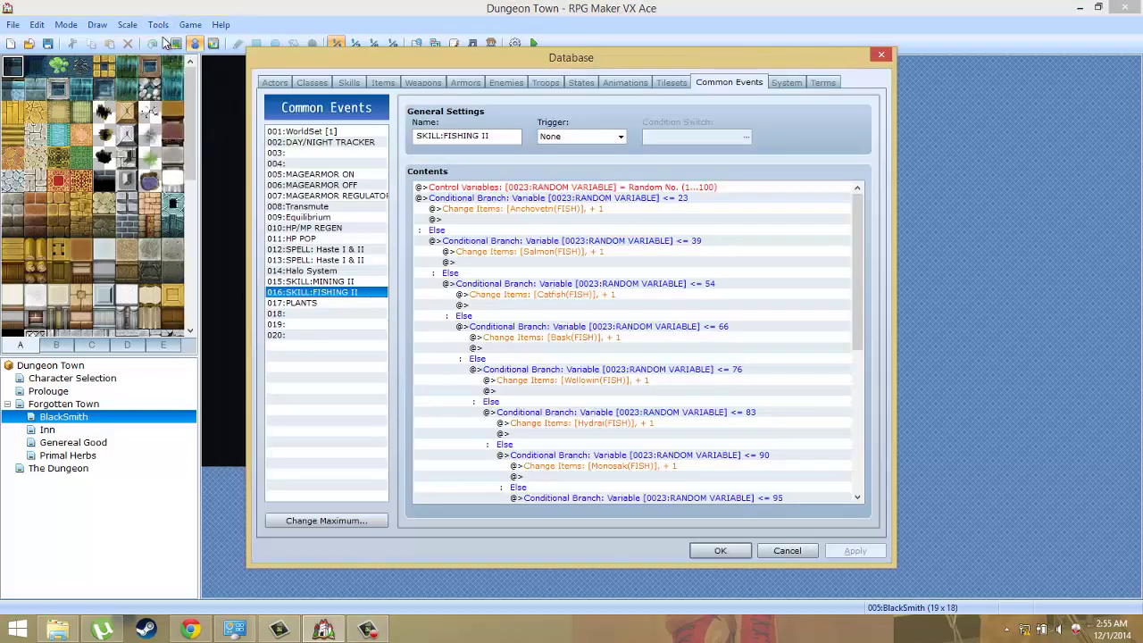
{"action": "left_click", "coordinate": [328, 314]}
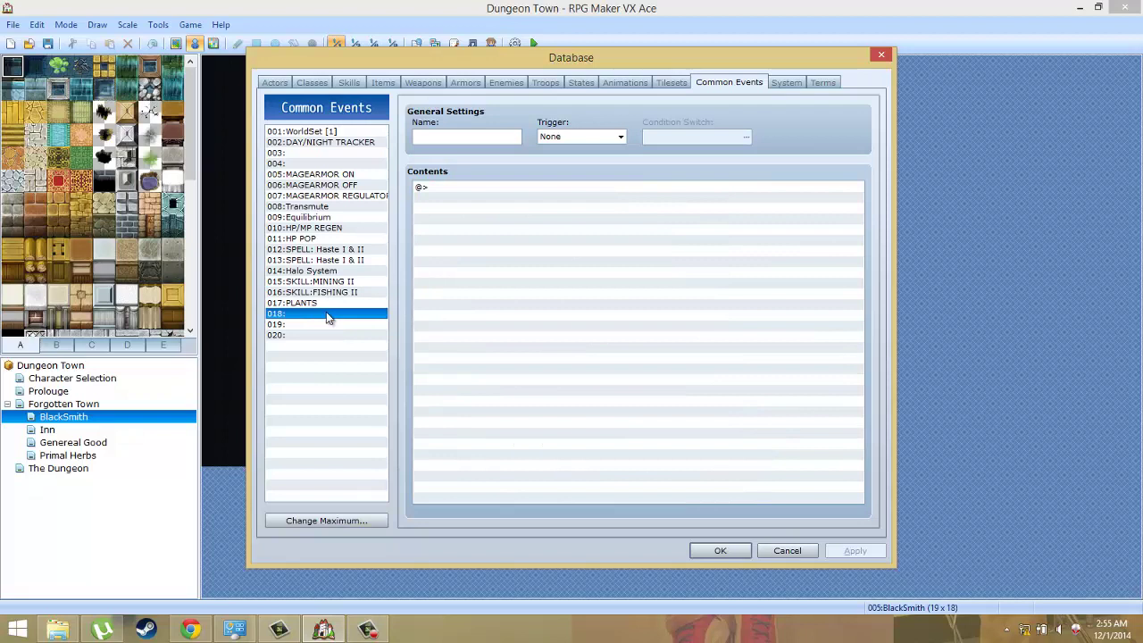
{"action": "left_click", "coordinate": [323, 153]}
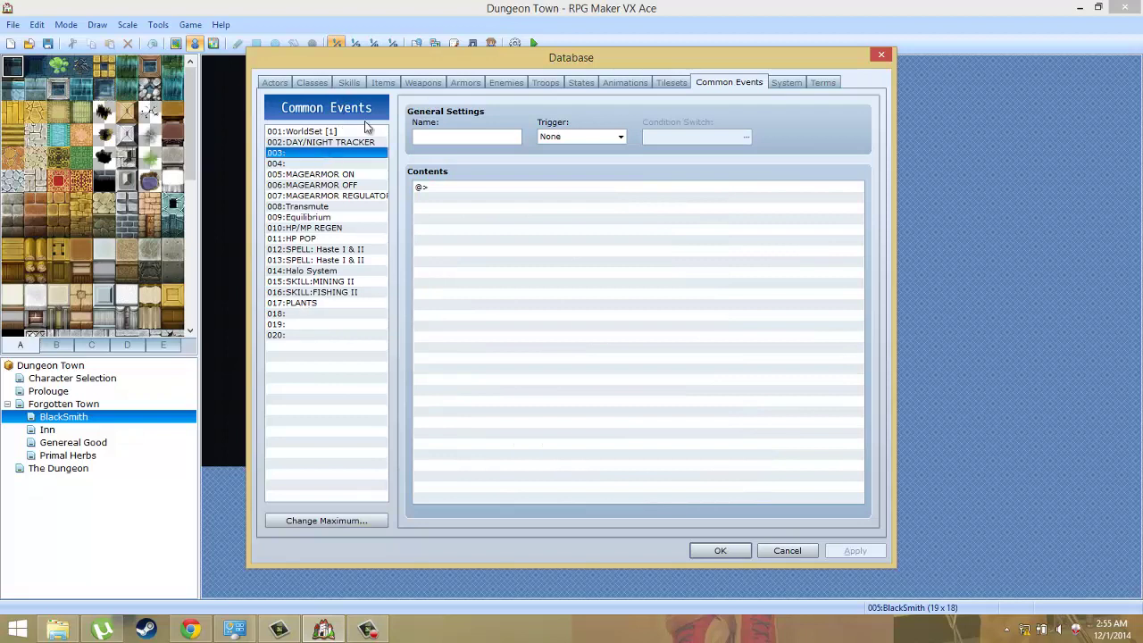
{"action": "left_click", "coordinate": [434, 135]}
{"action": "type", "text": "C"}
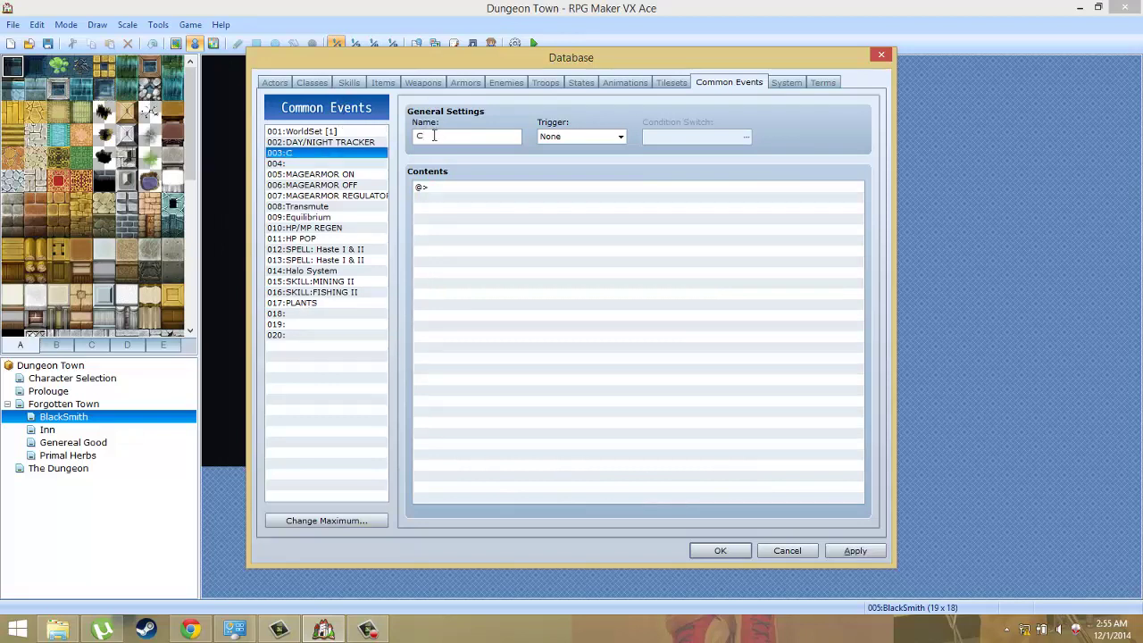
{"action": "type", "text": "itizens Deatjh"}
Review the DAY/NIGHT TRACKER and WorldSet [1] day-counter commands, then close the Database with OK.
{"action": "left_click", "coordinate": [361, 143]}
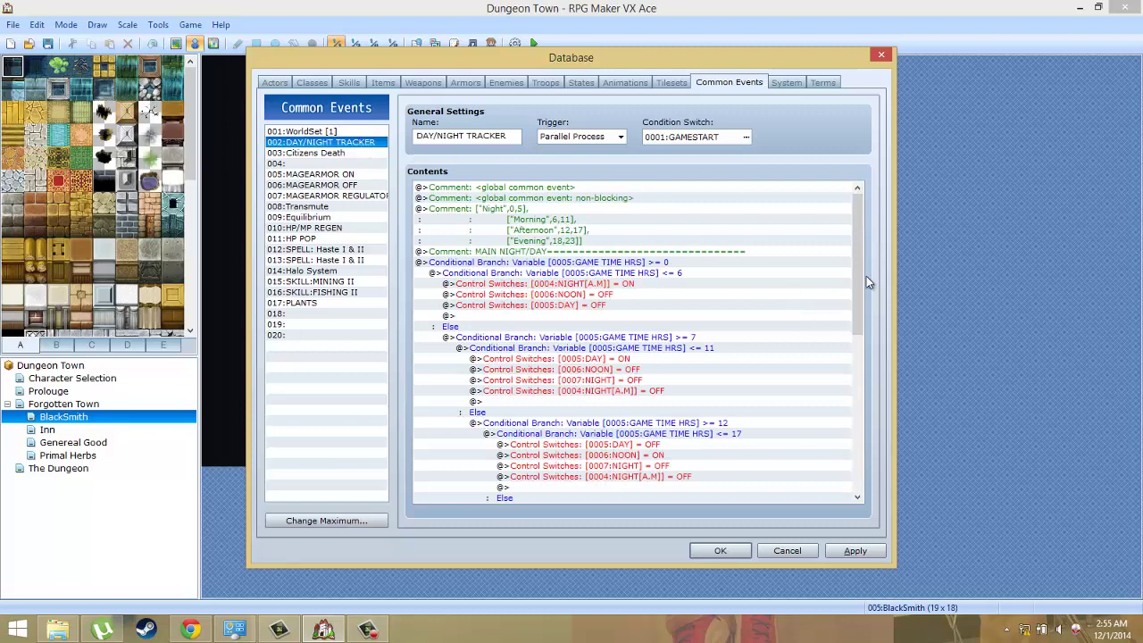
{"action": "left_click_drag", "start_coordinate": [864, 285], "coordinate": [824, 373]}
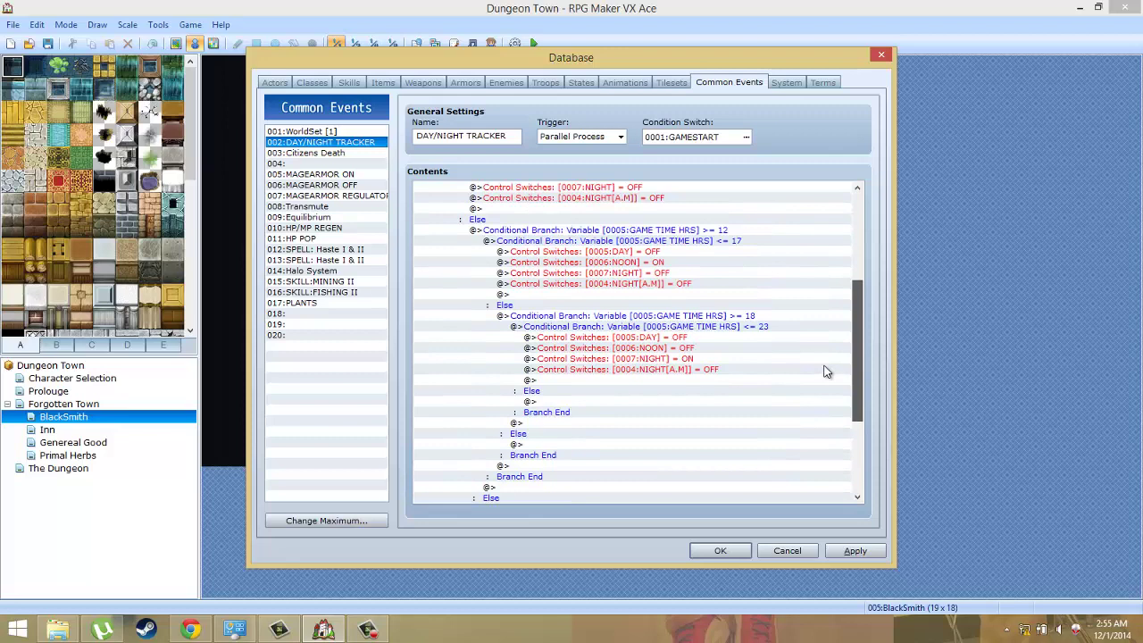
{"action": "left_click", "coordinate": [302, 131]}
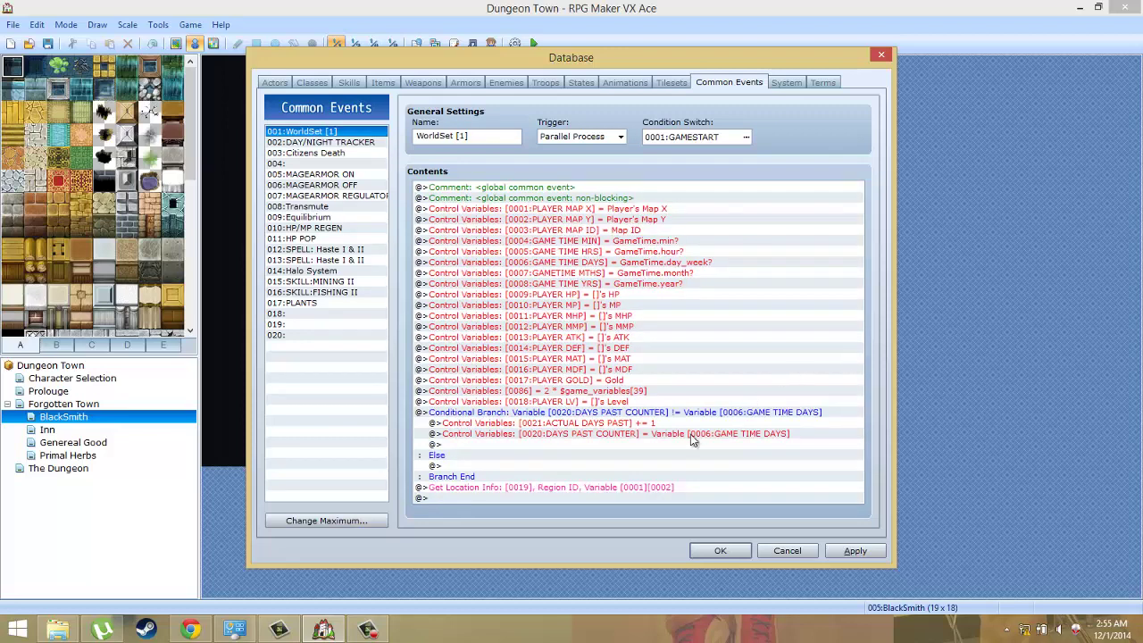
{"action": "left_click", "coordinate": [652, 423]}
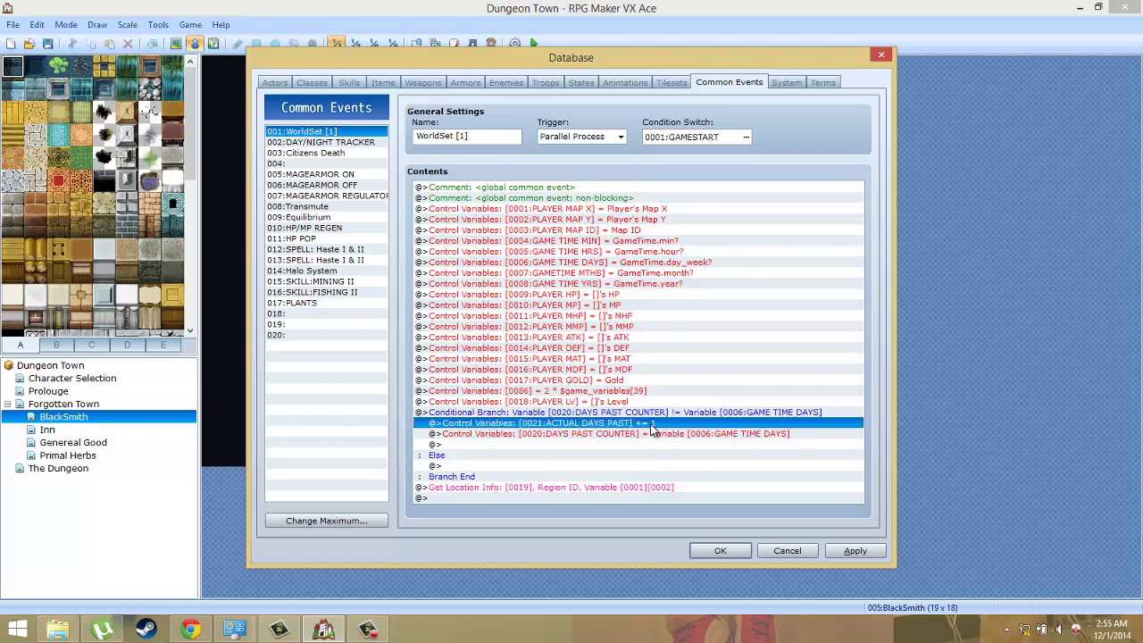
{"action": "left_click", "coordinate": [619, 434]}
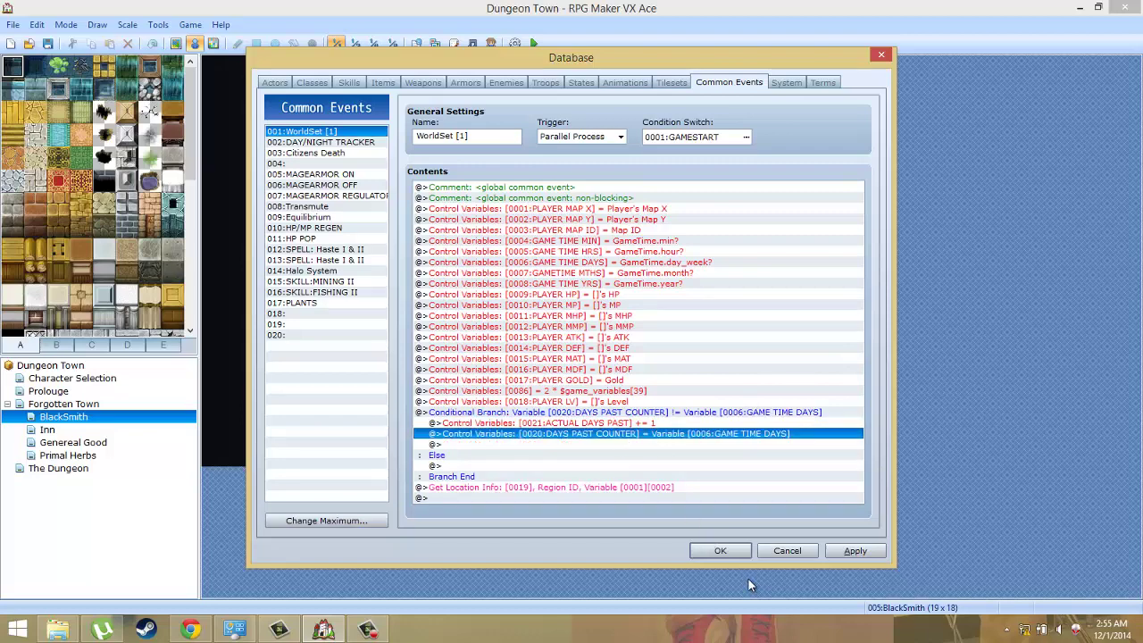
{"action": "left_click", "coordinate": [720, 550]}
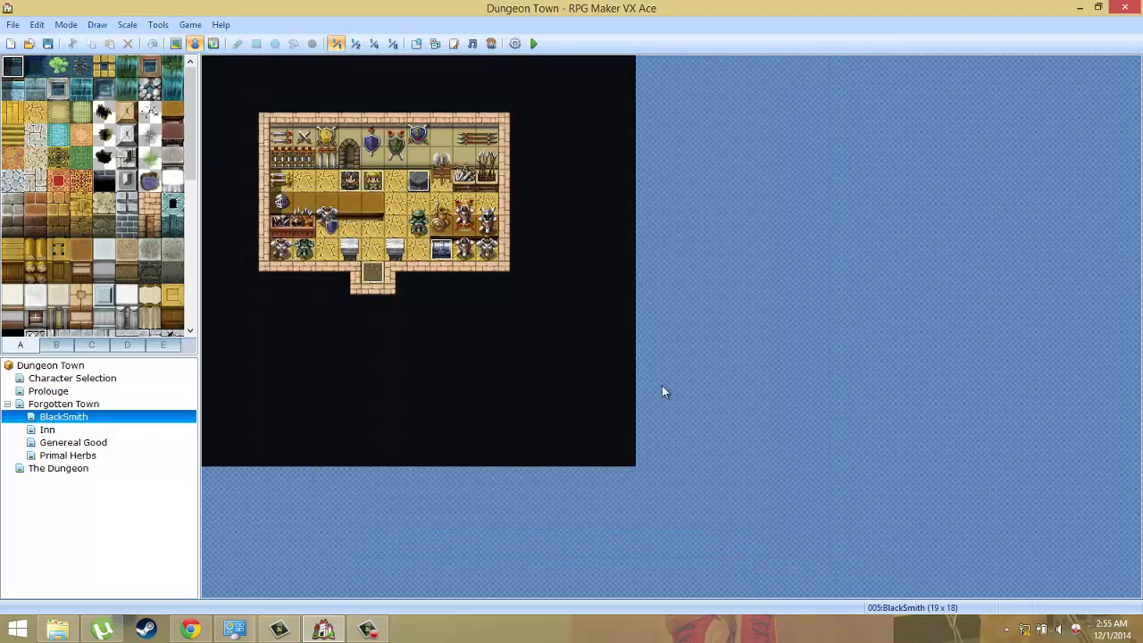
{"action": "left_click", "coordinate": [454, 43]}
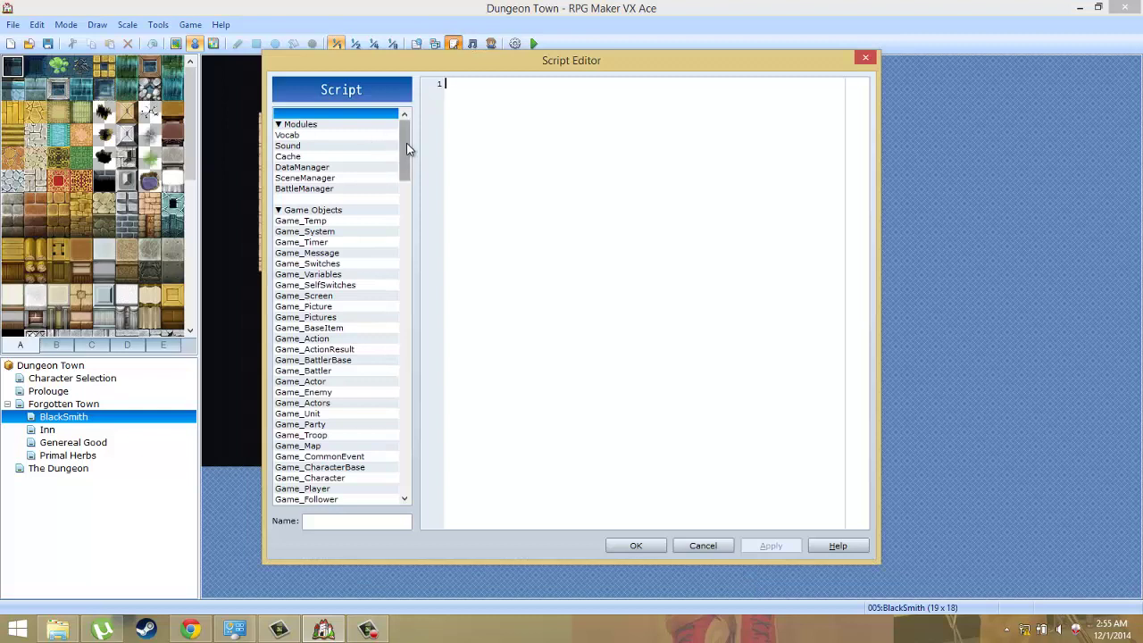
{"action": "left_click_drag", "start_coordinate": [403, 145], "coordinate": [409, 378]}
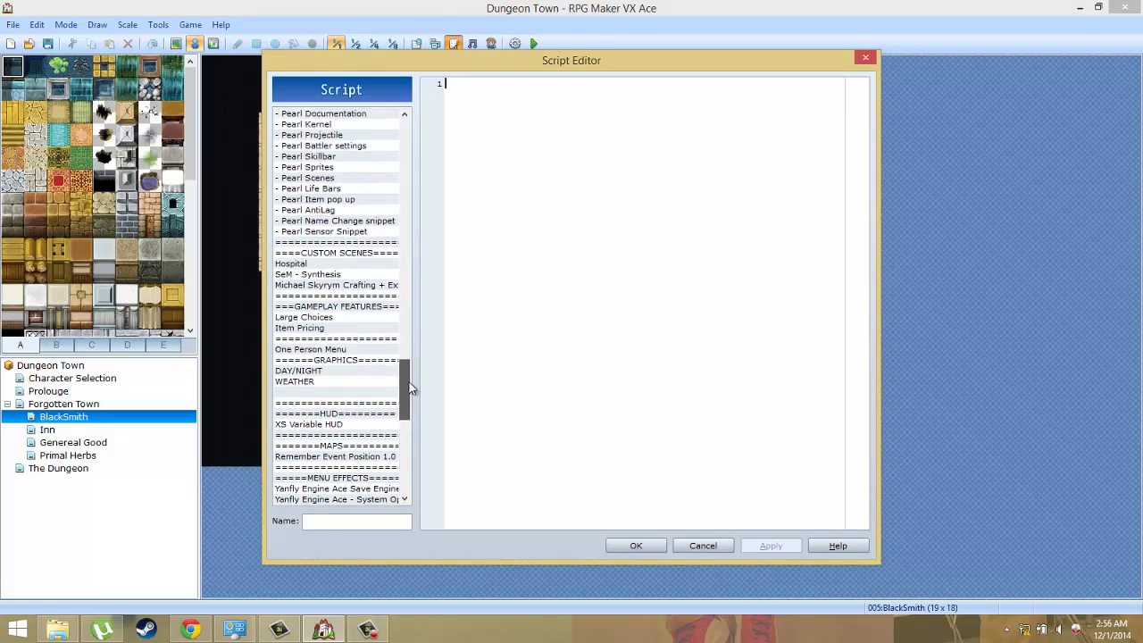
{"action": "left_click", "coordinate": [320, 371]}
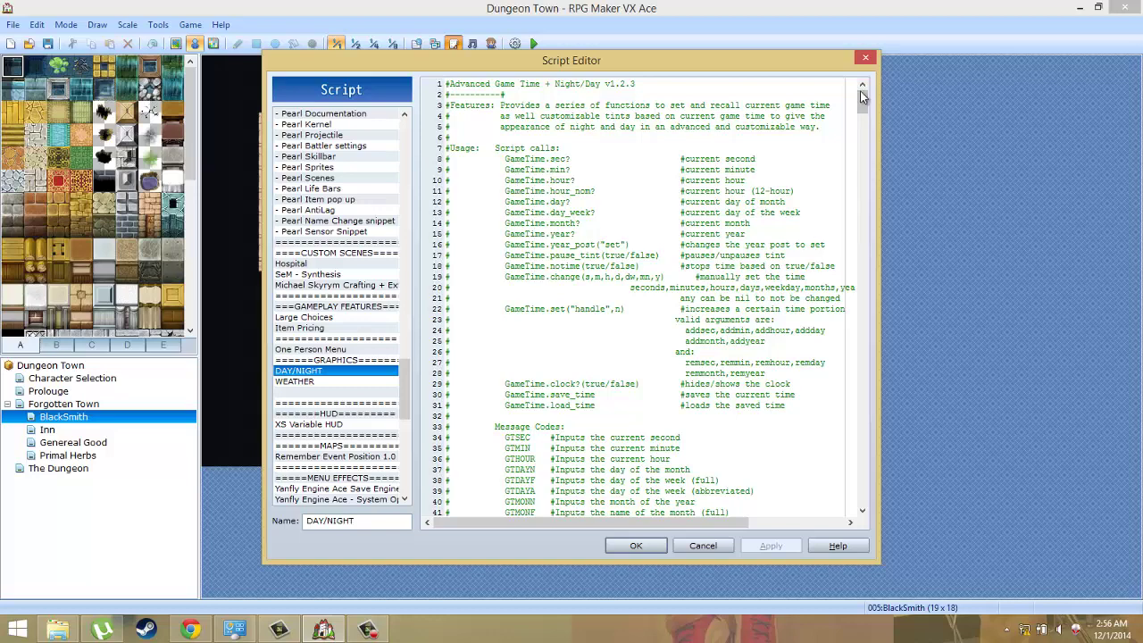
{"action": "mouse_move", "coordinate": [863, 103]}
{"action": "left_mouse_down"}
{"action": "mouse_move", "coordinate": [861, 119]}
{"action": "mouse_move", "coordinate": [860, 105]}
{"action": "left_mouse_up"}
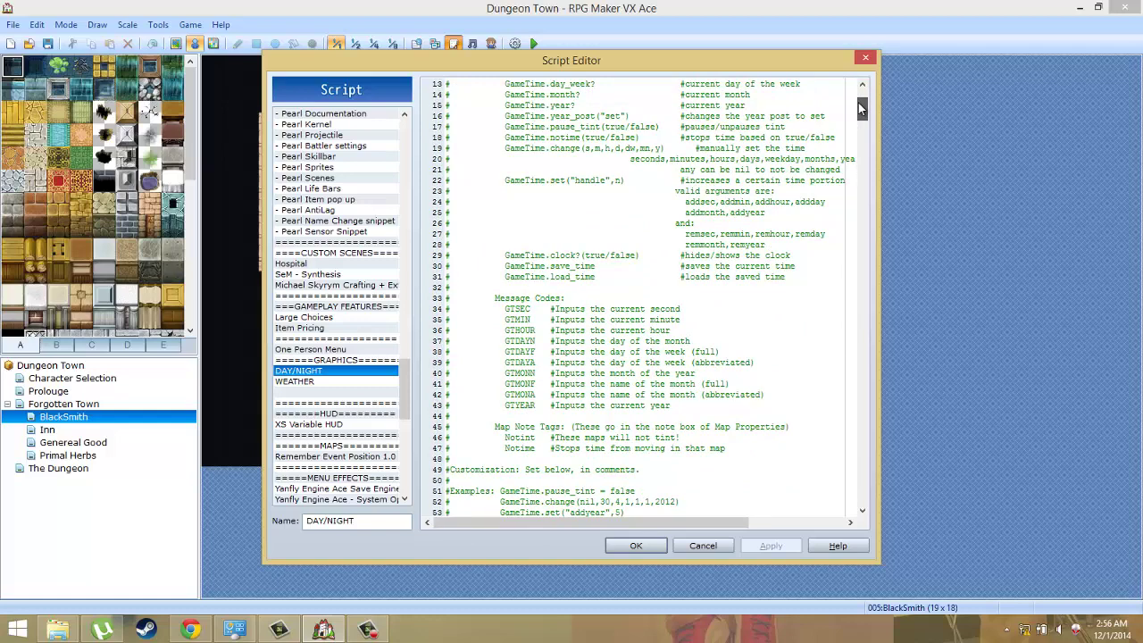
{"action": "left_click_drag", "start_coordinate": [860, 108], "coordinate": [862, 104]}
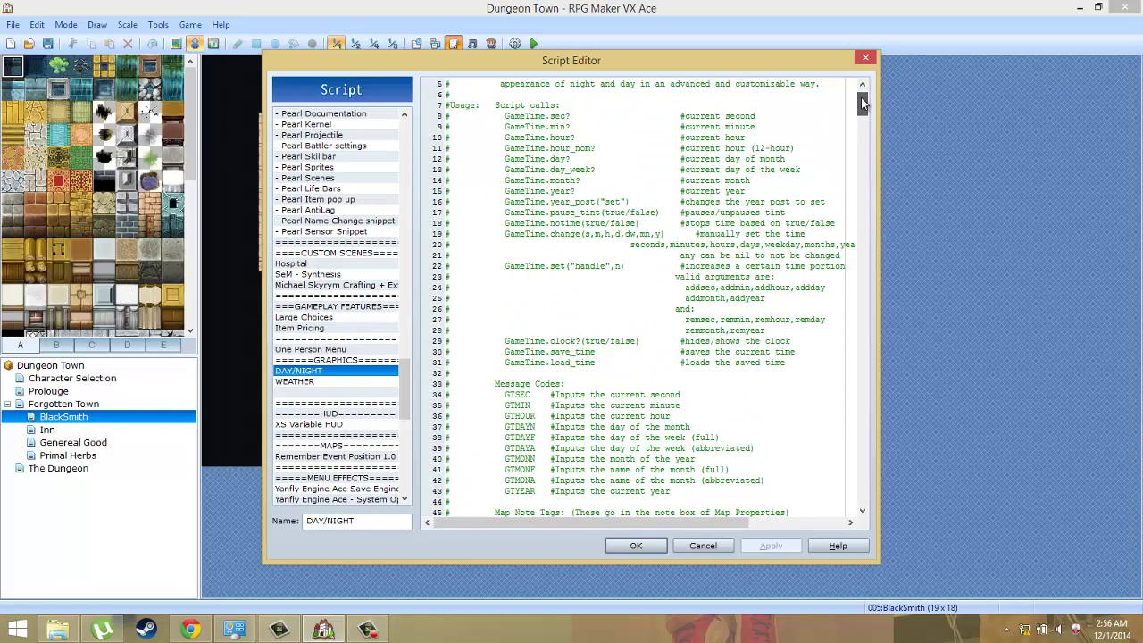
{"action": "left_click_drag", "start_coordinate": [863, 104], "coordinate": [863, 104]}
{"action": "left_click_drag", "start_coordinate": [506, 264], "coordinate": [630, 265]}
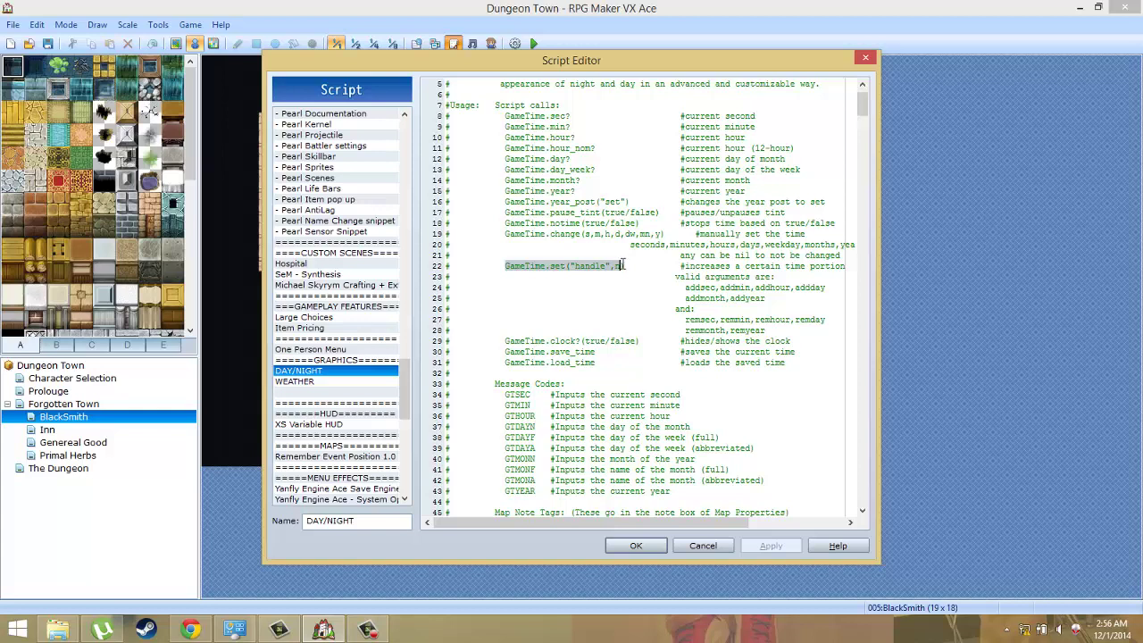
{"action": "left_click_drag", "start_coordinate": [625, 265], "coordinate": [507, 267]}
{"action": "left_click", "coordinate": [636, 546]}
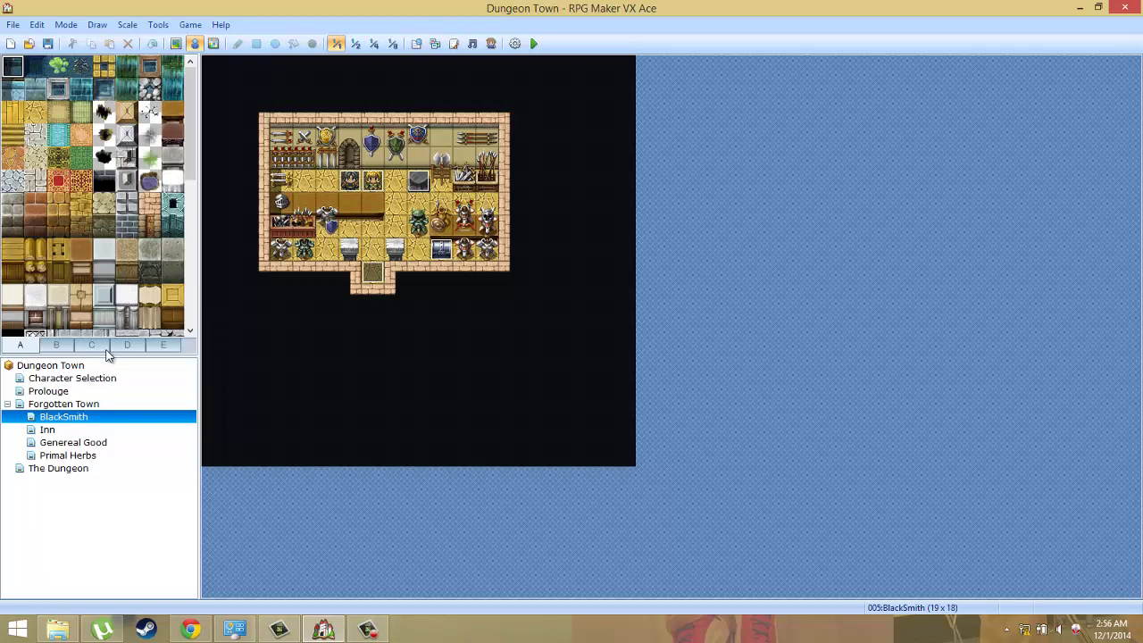
{"action": "left_click", "coordinate": [159, 24]}
{"action": "mouse_move", "coordinate": [189, 24]}
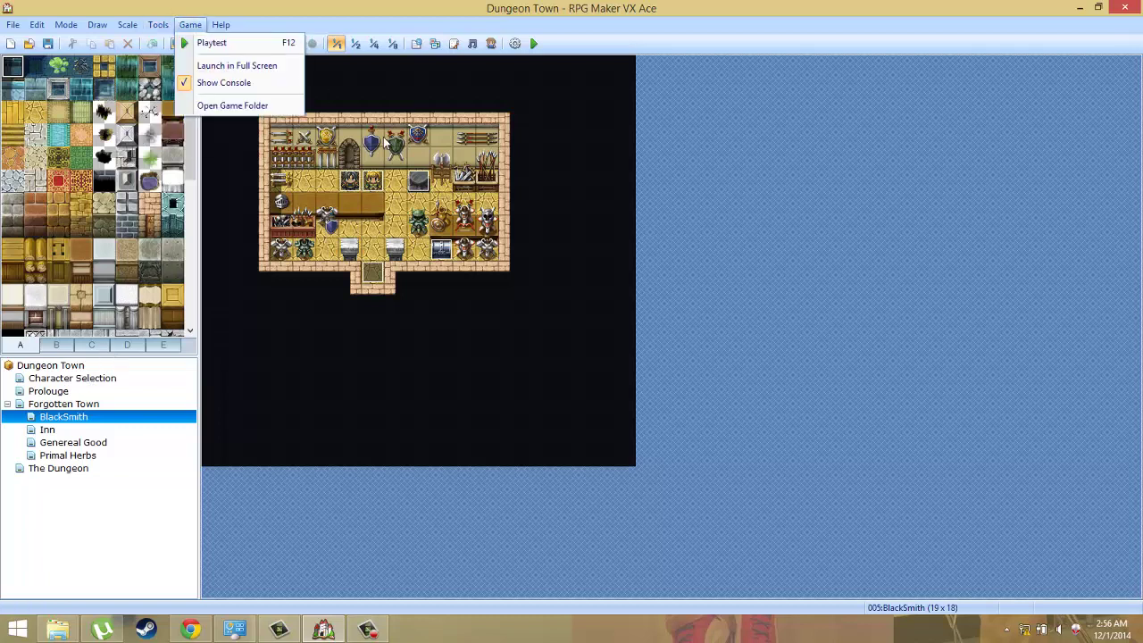
{"action": "key", "text": "Left"}
{"action": "left_click", "coordinate": [454, 42]}
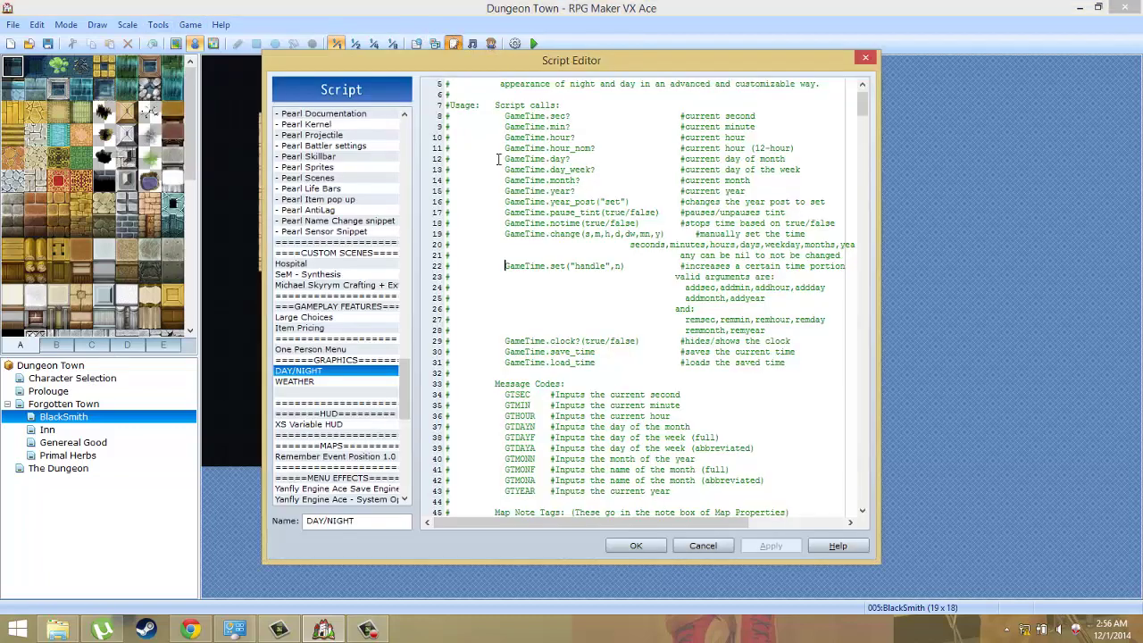
{"action": "left_click_drag", "start_coordinate": [506, 266], "coordinate": [630, 263]}
{"action": "key", "text": "ctrl+c"}
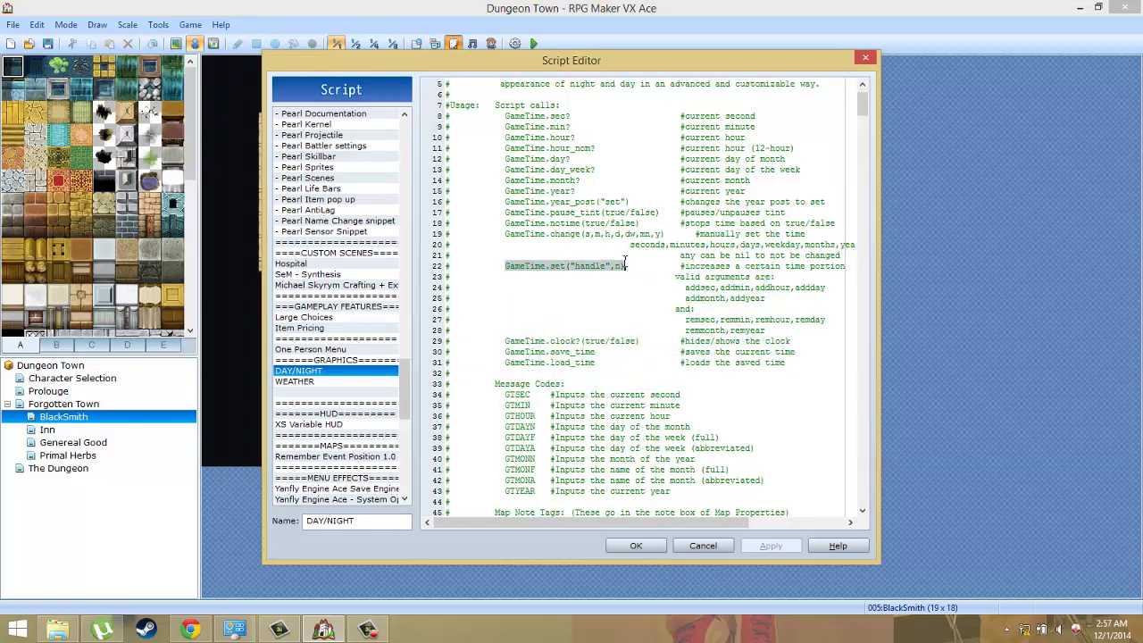
Create a new event on a Forgotten Town road tile with a character sprite.
{"action": "left_click", "coordinate": [650, 546]}
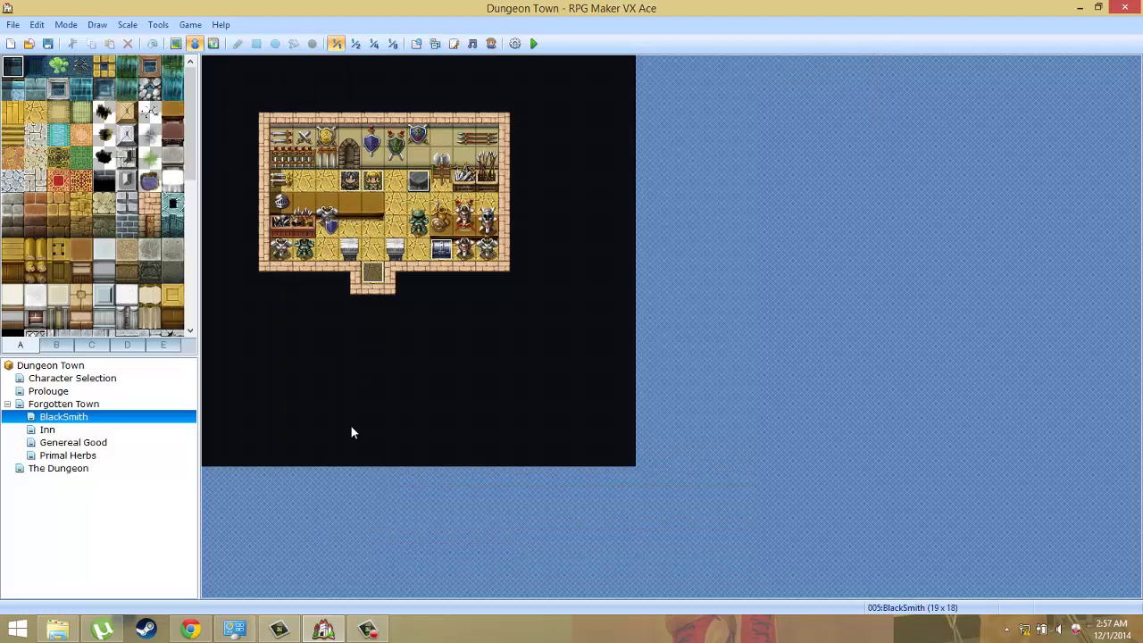
{"action": "left_click", "coordinate": [104, 378]}
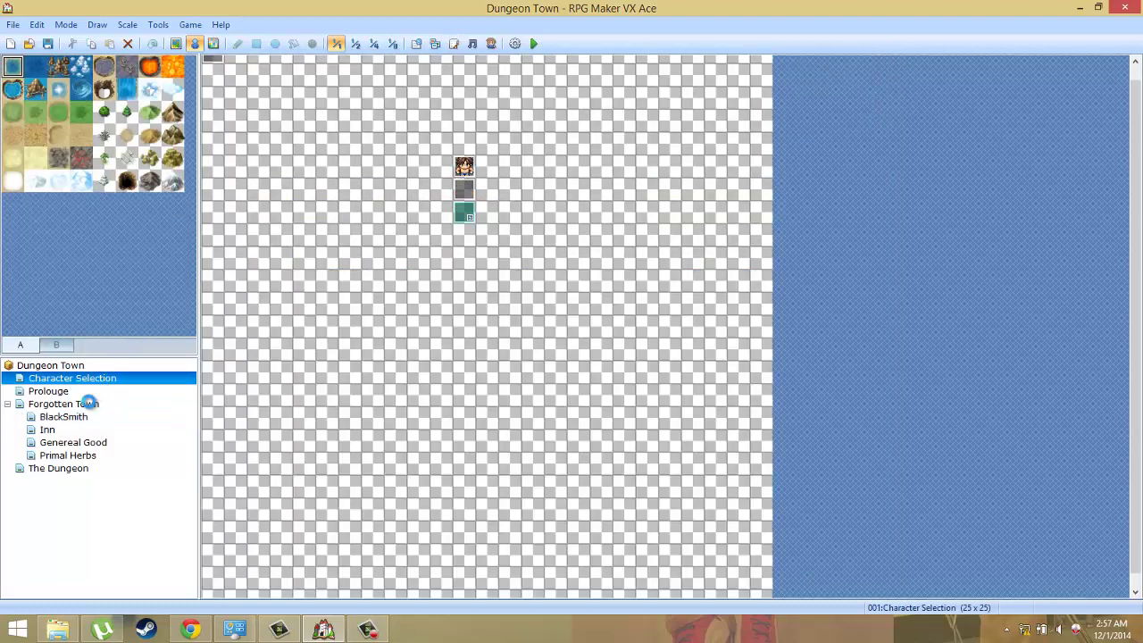
{"action": "left_click", "coordinate": [84, 404]}
{"action": "right_click", "coordinate": [729, 420]}
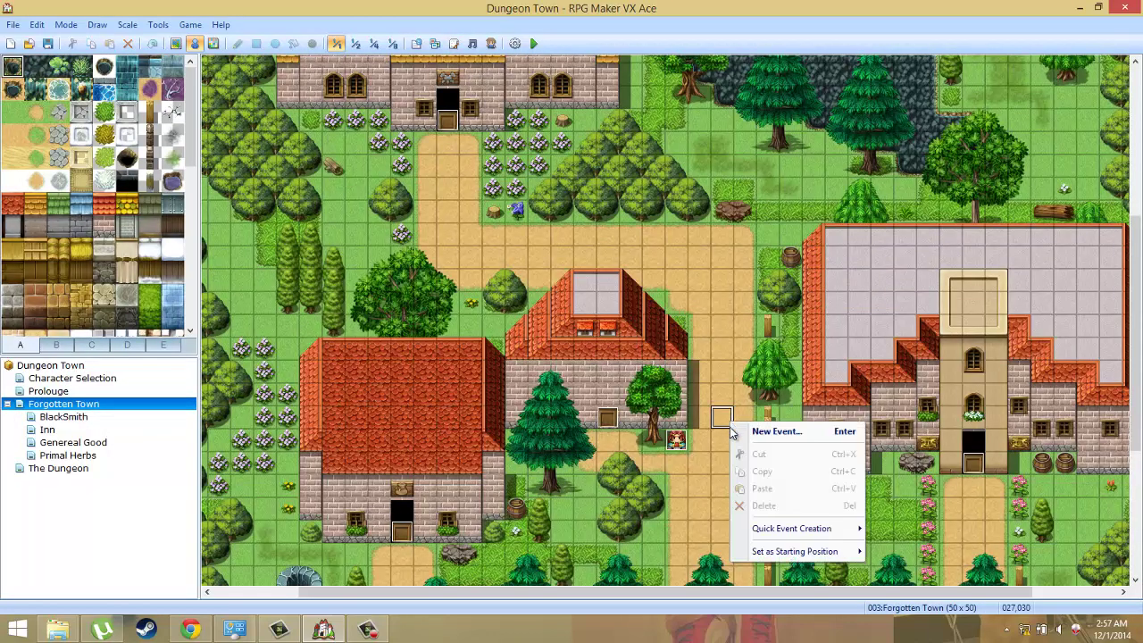
{"action": "left_click", "coordinate": [755, 433]}
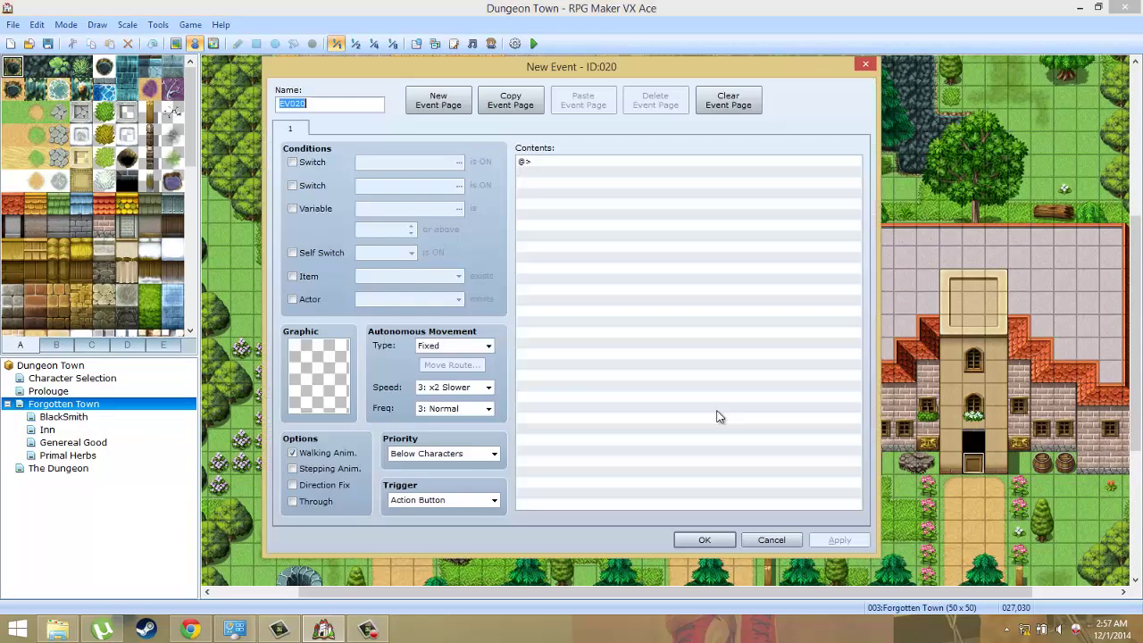
{"action": "double_click", "coordinate": [333, 380]}
{"action": "double_click", "coordinate": [405, 300]}
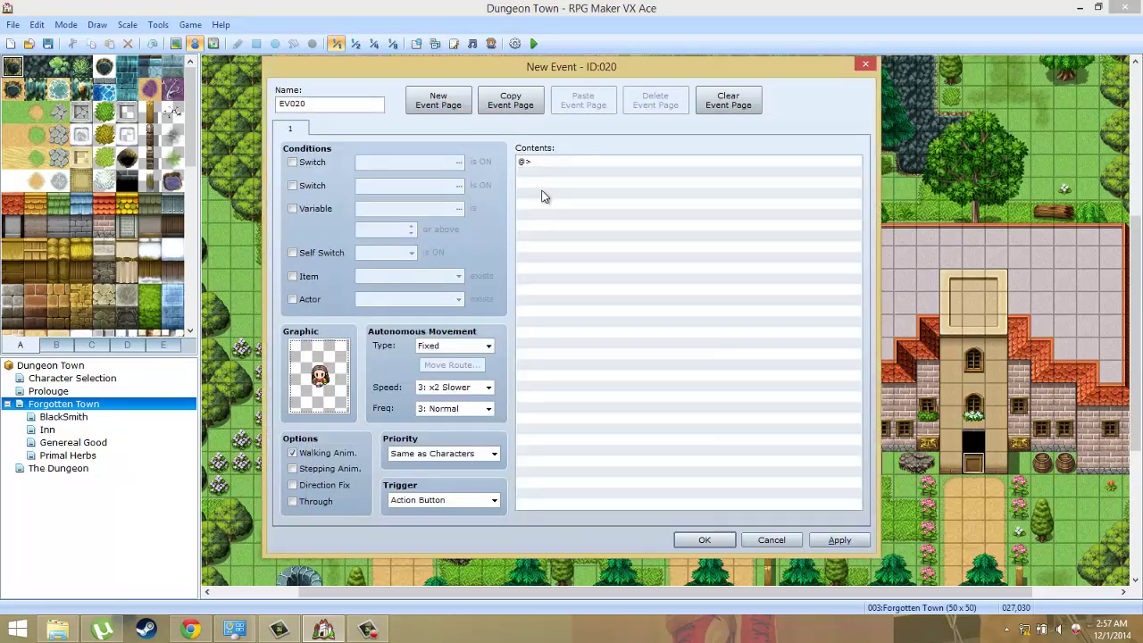
Add a Script command reading GameTime.set(addday,1) to the event.
{"action": "right_click", "coordinate": [520, 165]}
{"action": "left_click", "coordinate": [567, 176]}
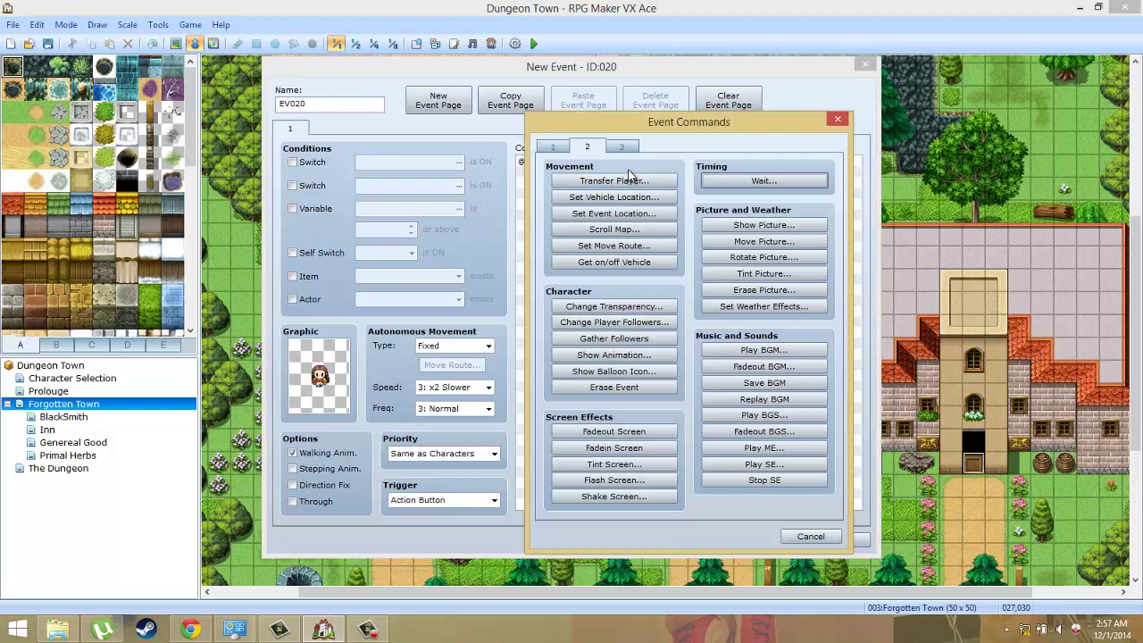
{"action": "left_click", "coordinate": [622, 148]}
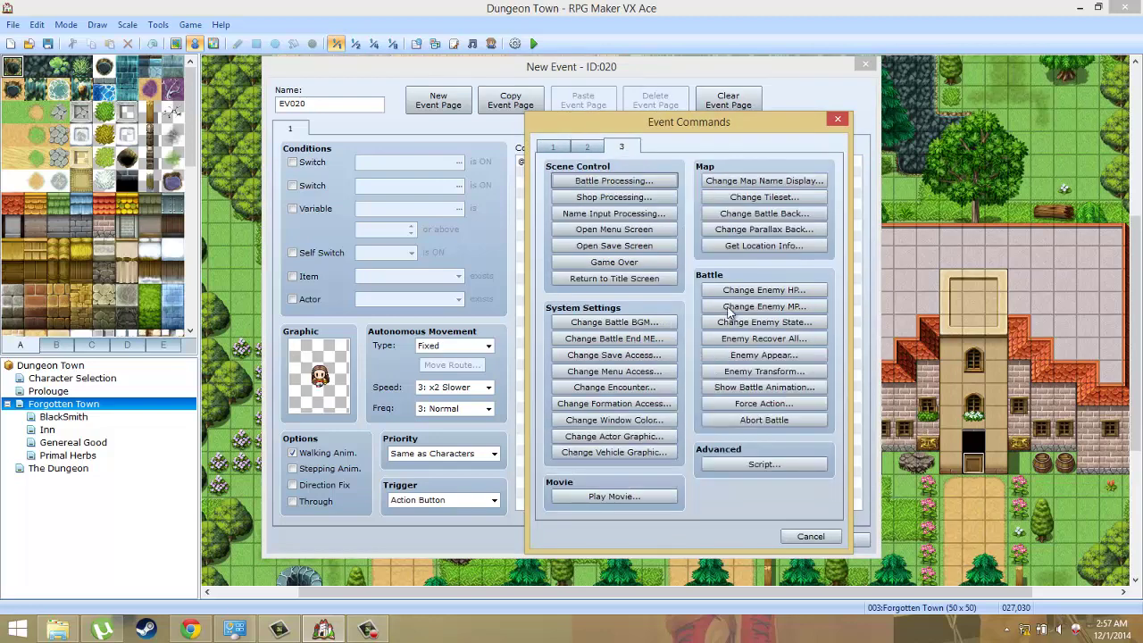
{"action": "left_click", "coordinate": [765, 465]}
{"action": "key", "text": "ctrl+v"}
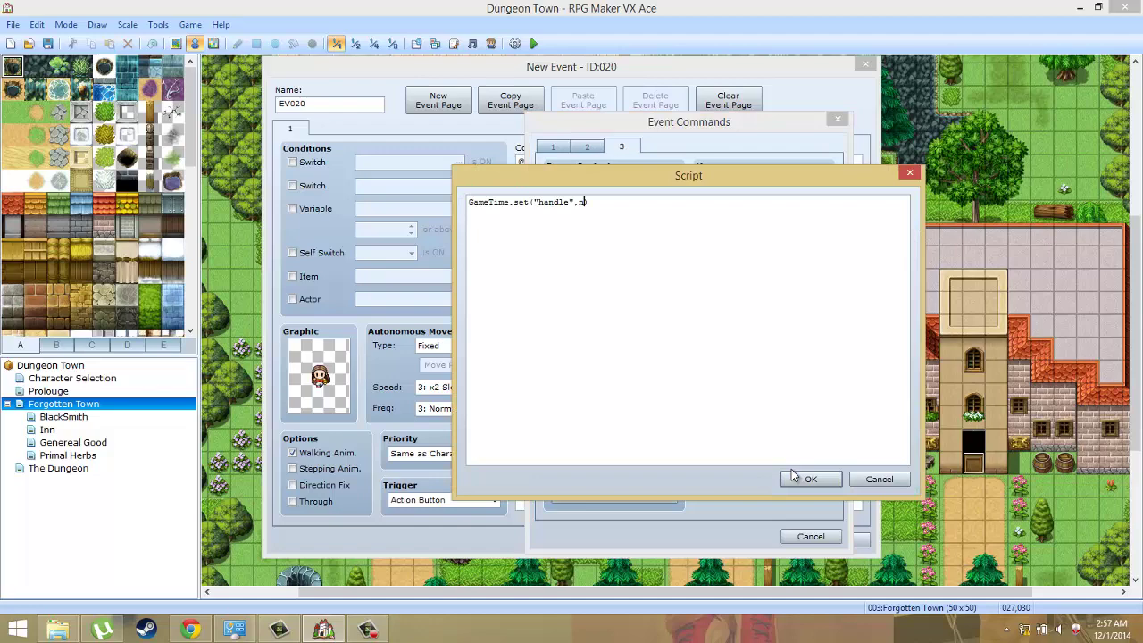
{"action": "key", "text": "BackSpace"}
{"action": "key", "text": "BackSpace"}
{"action": "key", "text": "BackSpace"}
{"action": "key", "text": "BackSpace"}
{"action": "key", "text": "BackSpace"}
{"action": "key", "text": "BackSpace"}
{"action": "type", "text": "addday"}
{"action": "key", "text": "Delete"}
{"action": "key", "text": "BackSpace"}
{"action": "type", "text": "1"}
{"action": "left_click", "coordinate": [822, 479]}
Close the new event and start a playtest, saving project changes.
{"action": "left_click", "coordinate": [696, 541]}
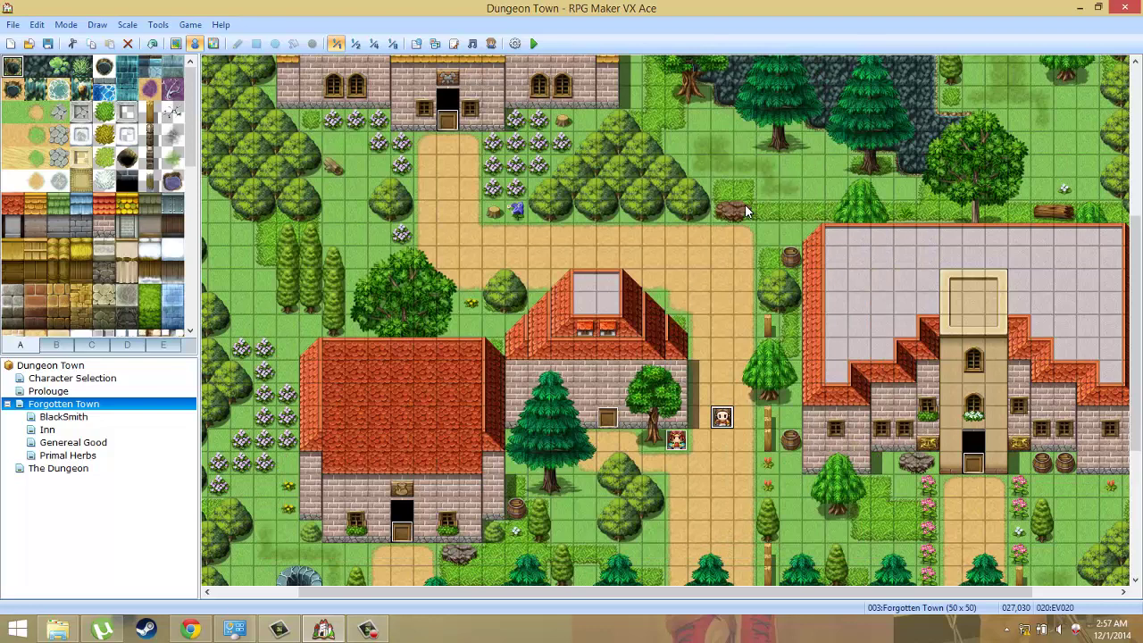
{"action": "left_click", "coordinate": [533, 44]}
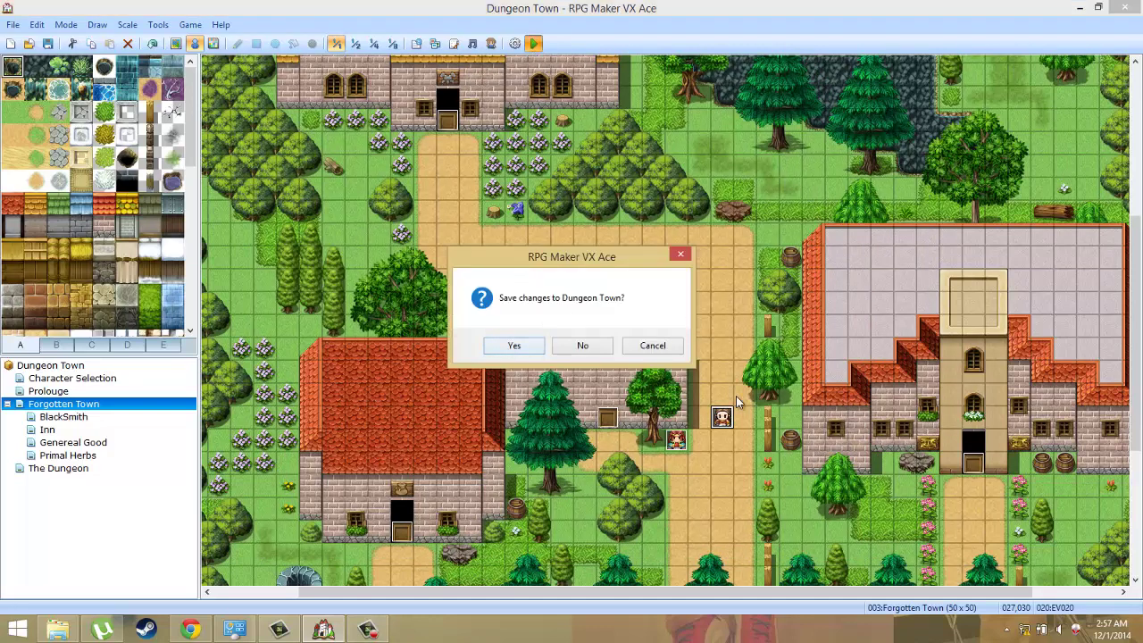
{"action": "left_click", "coordinate": [514, 346]}
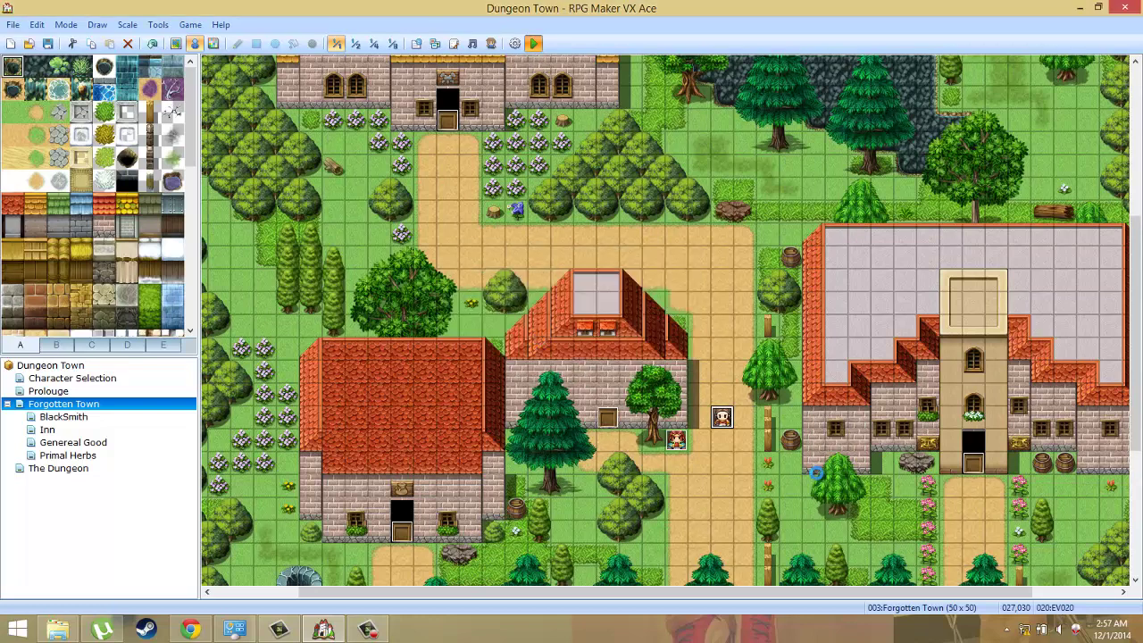
Connect the computer to the V9YNL wireless network.
{"action": "left_click", "coordinate": [1025, 631]}
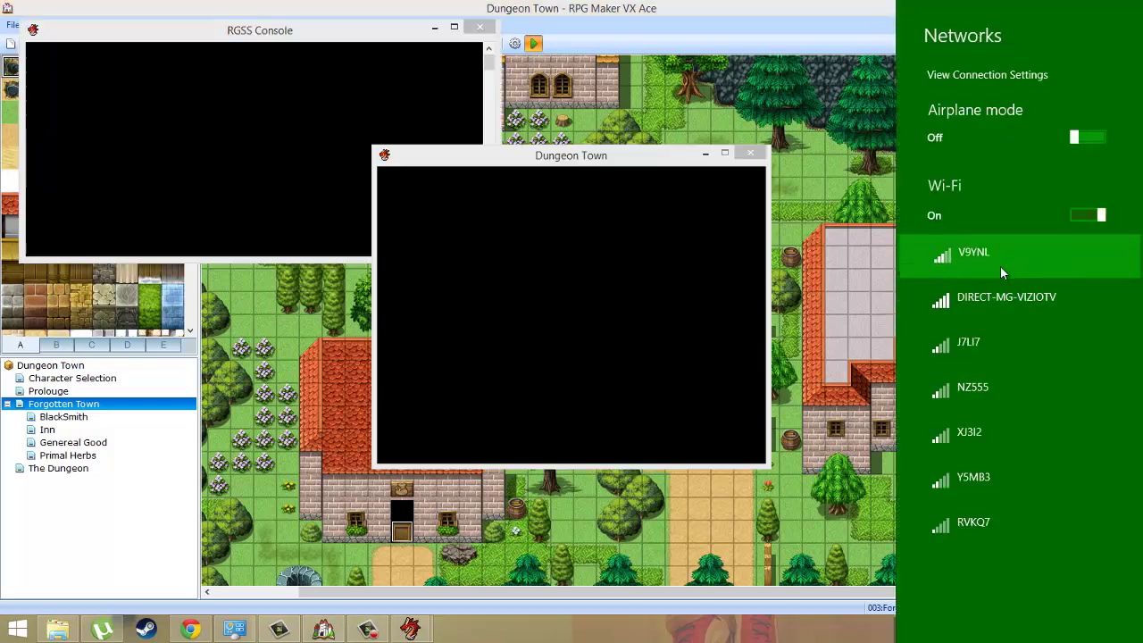
{"action": "left_click", "coordinate": [1000, 266]}
{"action": "left_click", "coordinate": [1081, 339]}
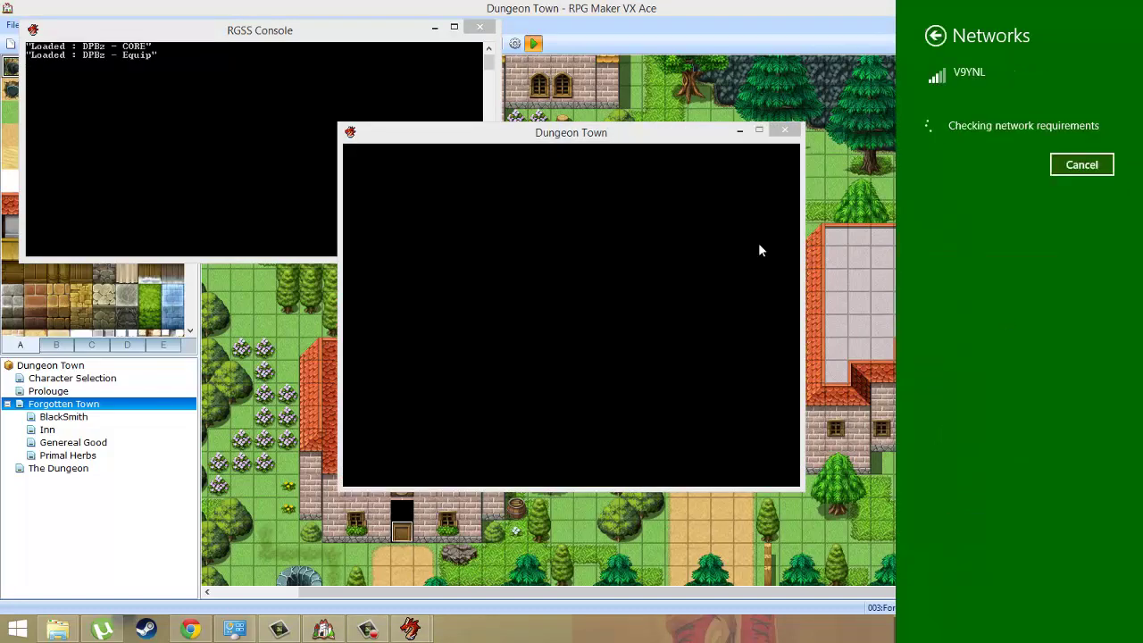
{"action": "left_click", "coordinate": [631, 179]}
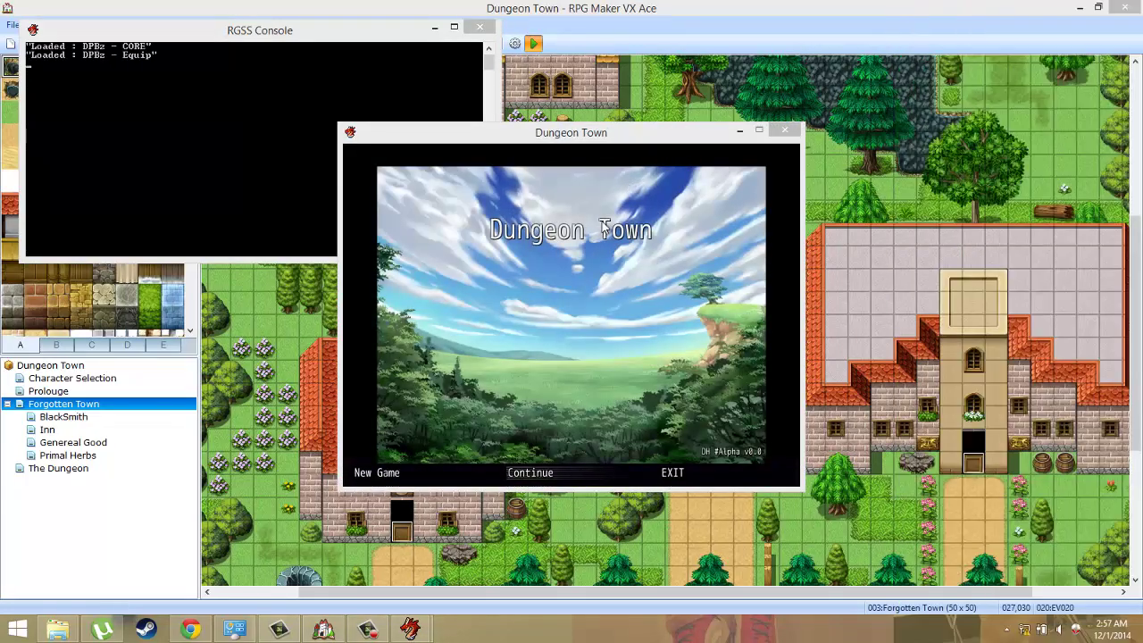
Start a new game with a chosen gender and the default name, then walk down the road.
{"action": "key", "text": "Return"}
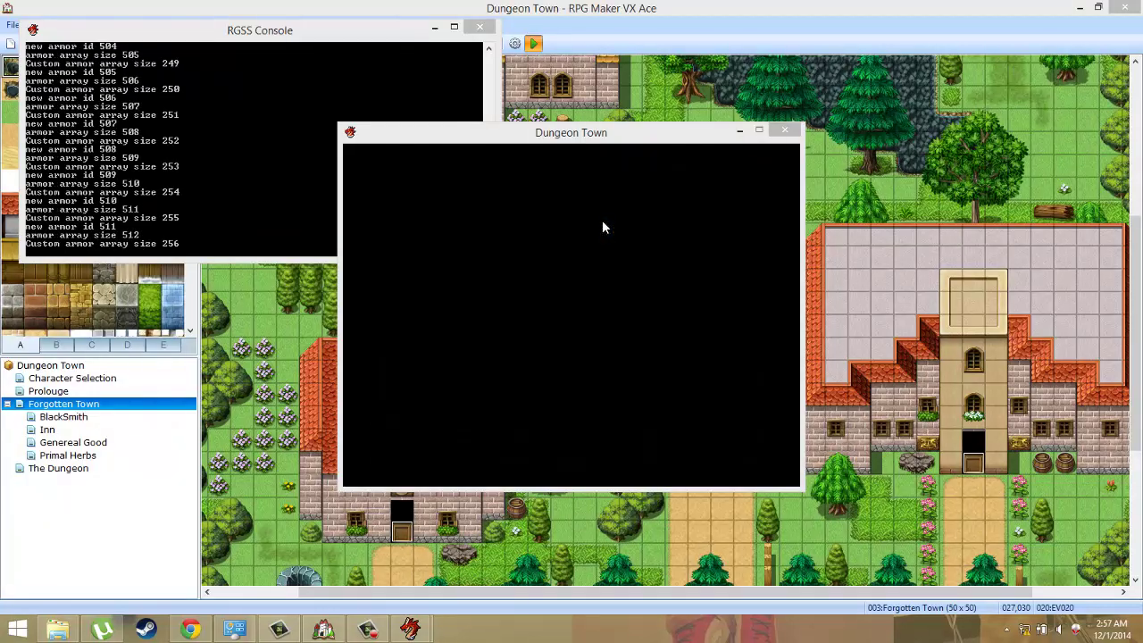
{"action": "key", "text": "Return"}
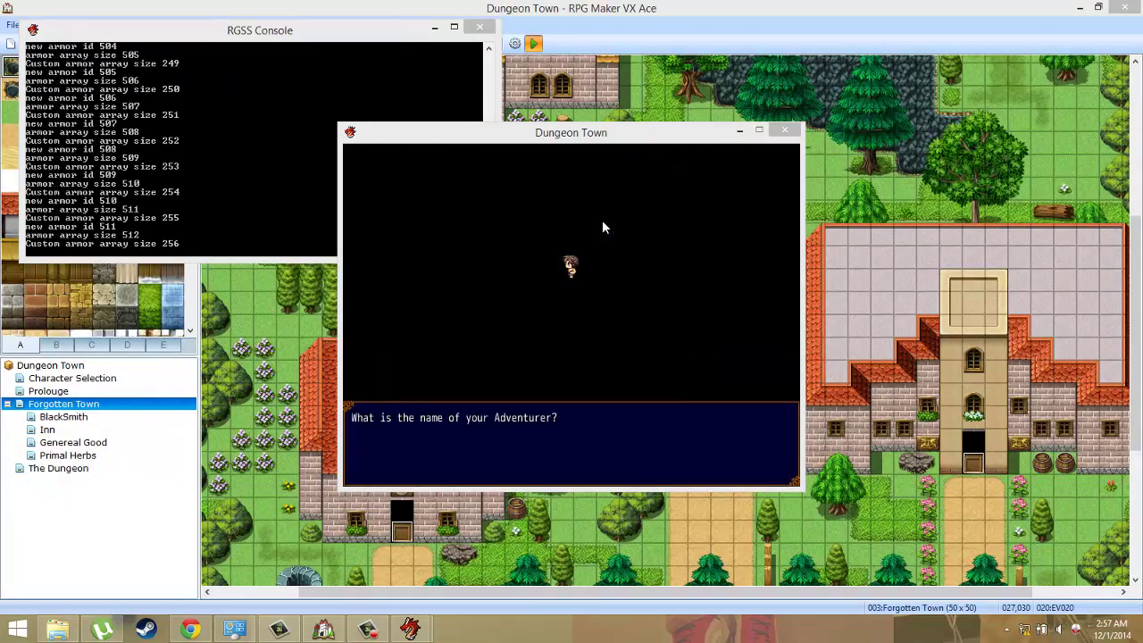
{"action": "key", "text": "Return"}
{"action": "key", "text": "Up"}
{"action": "key", "text": "Left"}
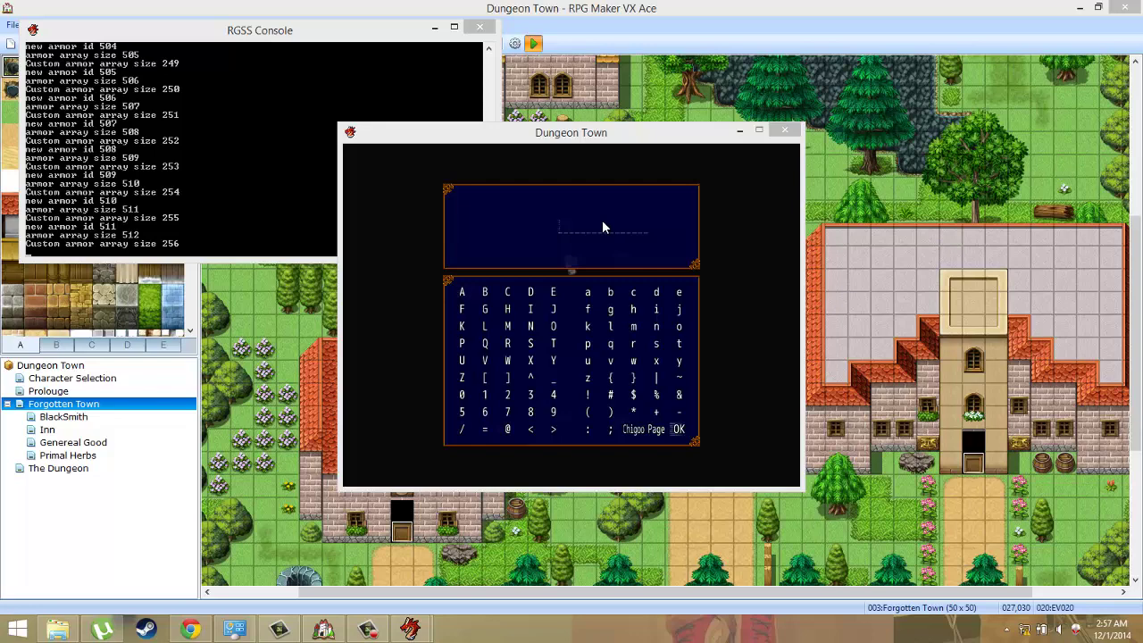
{"action": "key", "text": "Left"}
{"action": "key", "text": "Left"}
{"action": "key", "text": "Return"}
{"action": "key", "text": "Right"}
{"action": "key", "text": "Right"}
{"action": "key", "text": "Return"}
{"action": "key", "text": "Return"}
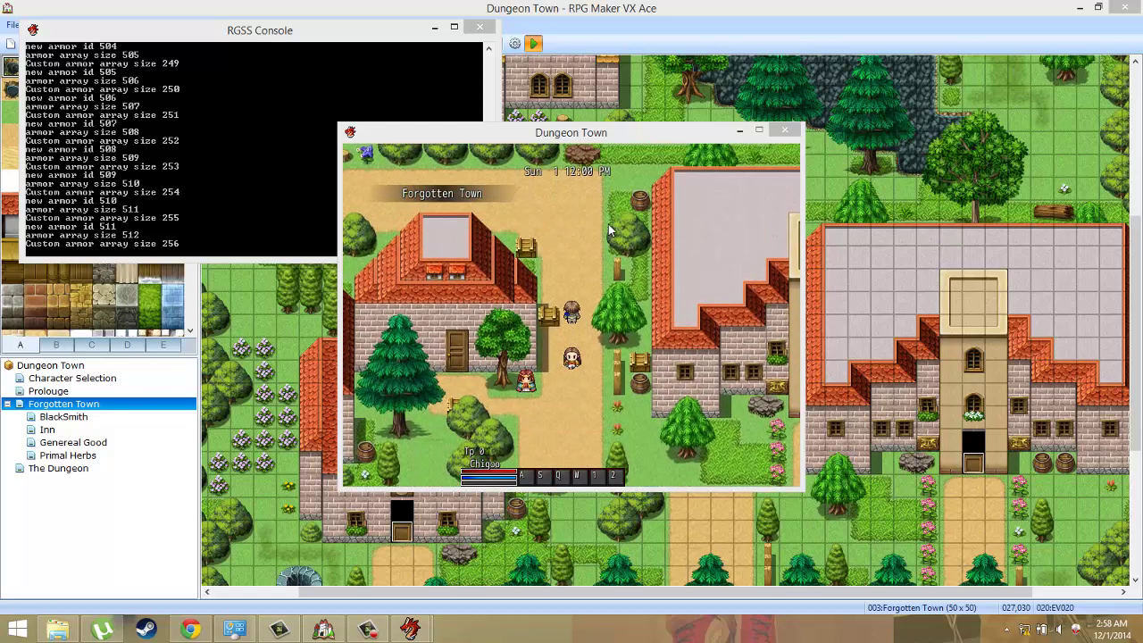
{"action": "key", "text": "Down"}
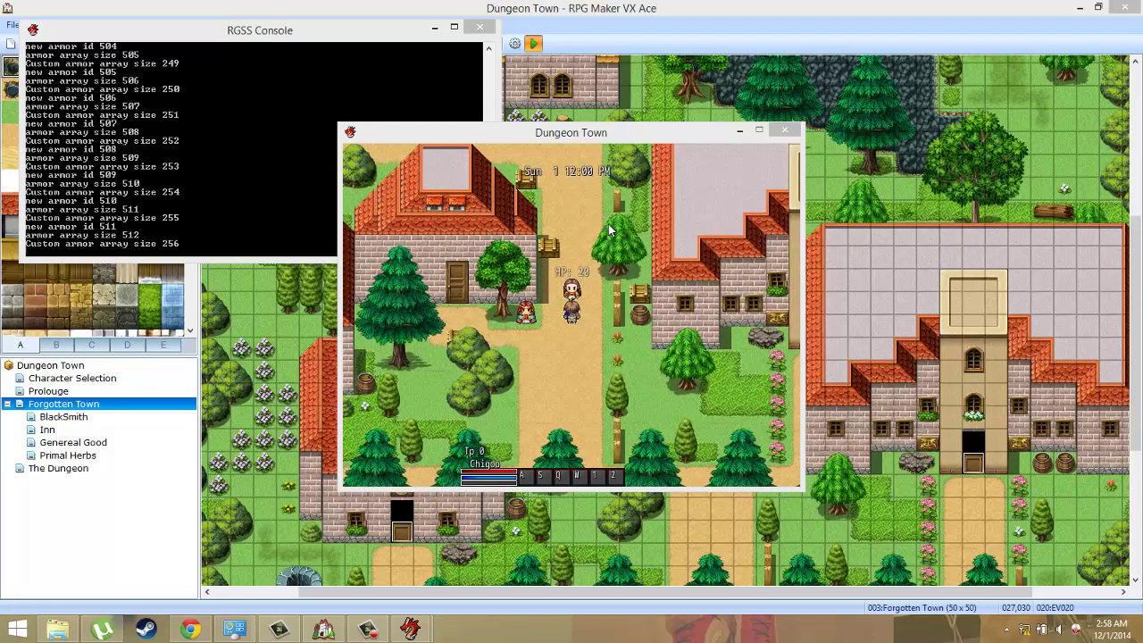
{"action": "key", "text": "Escape"}
{"action": "key", "text": "Escape"}
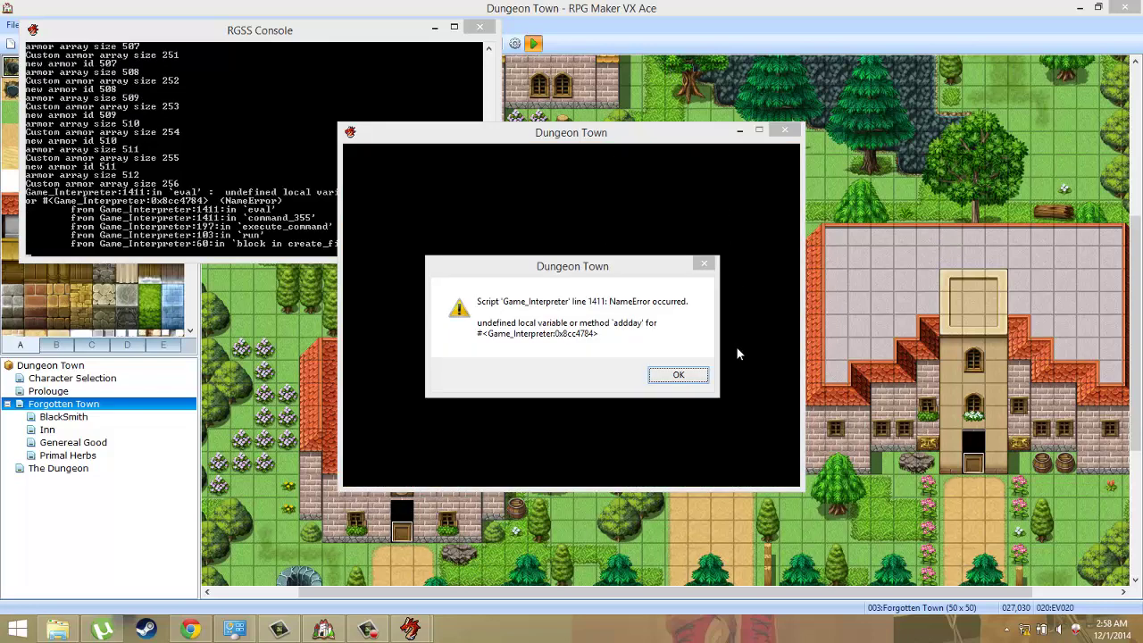
Dismiss the addday NameError and scroll the Script Editor to the DAY/NIGHT script's usage notes.
{"action": "left_click", "coordinate": [692, 375]}
{"action": "left_click", "coordinate": [678, 375]}
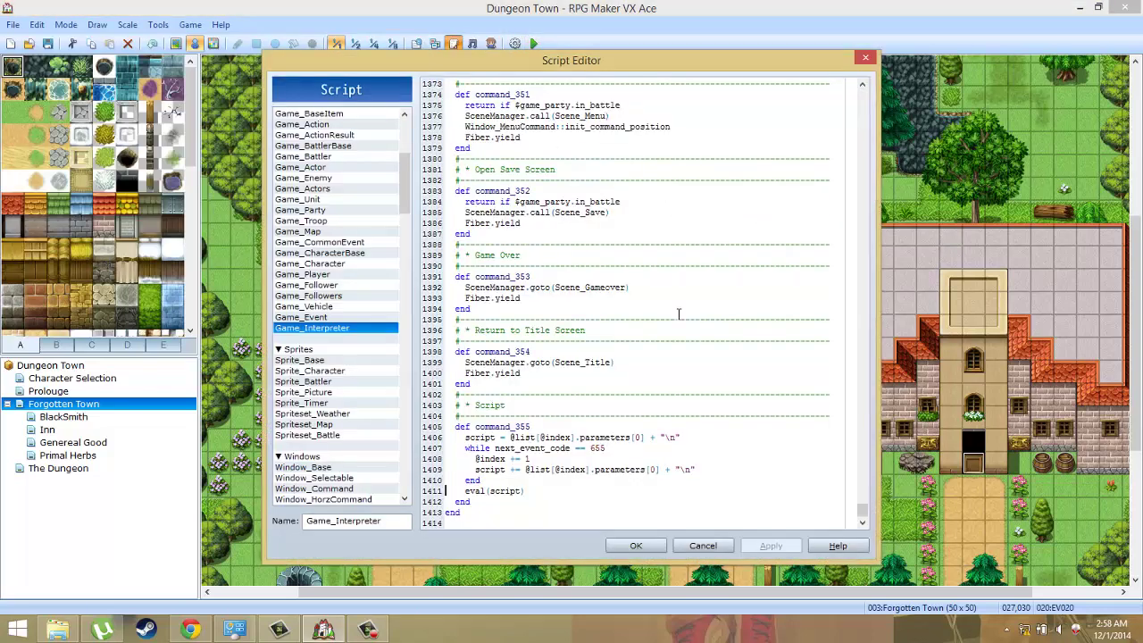
{"action": "left_click_drag", "start_coordinate": [406, 181], "coordinate": [397, 401]}
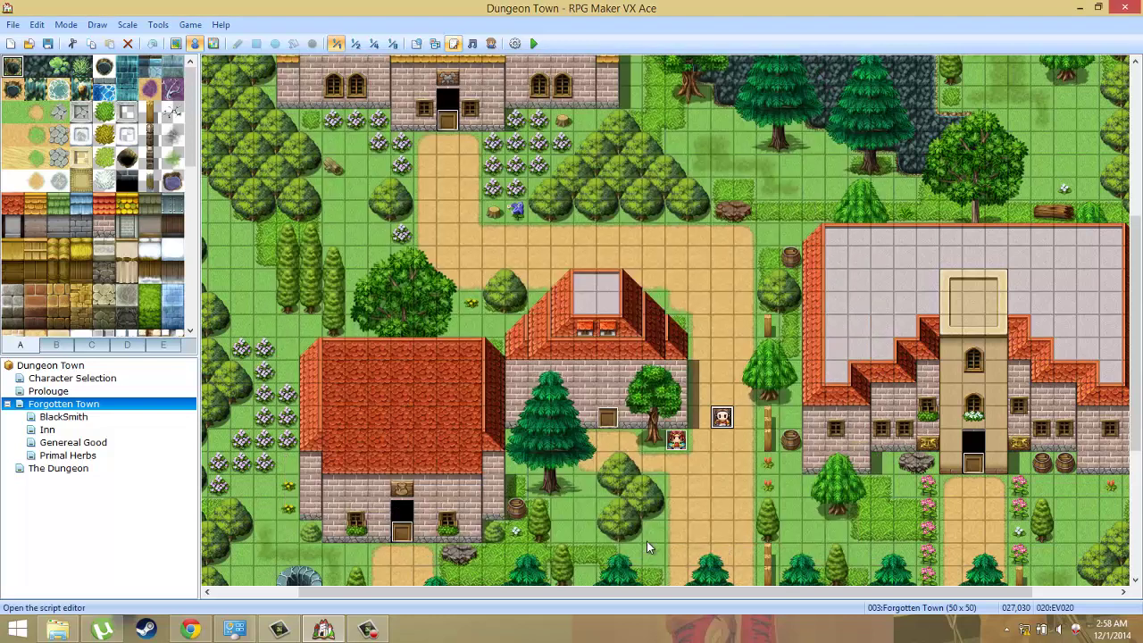
Quote the handle in EV020's script so it reads GameTime.set("addday",1), then recheck the event.
{"action": "left_click", "coordinate": [645, 546]}
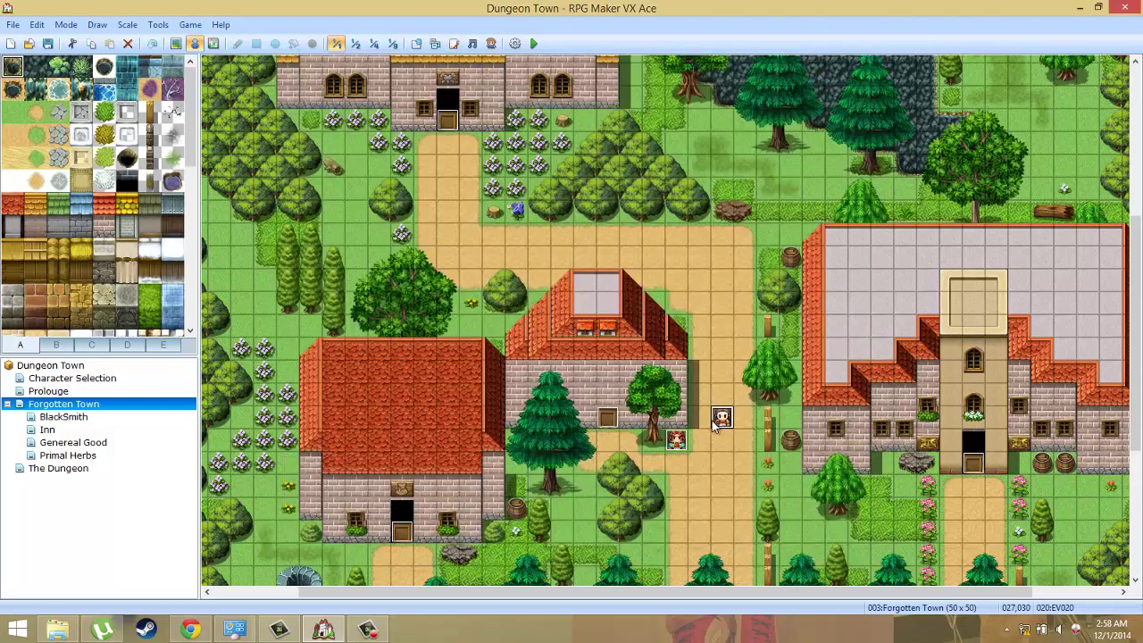
{"action": "double_click", "coordinate": [721, 420]}
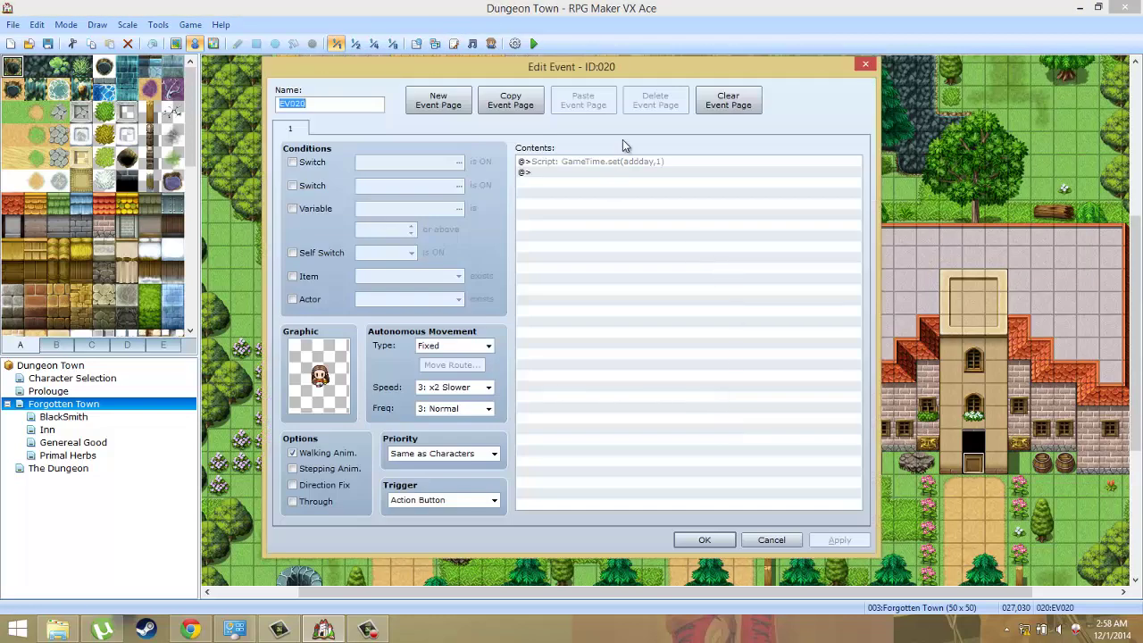
{"action": "double_click", "coordinate": [630, 161]}
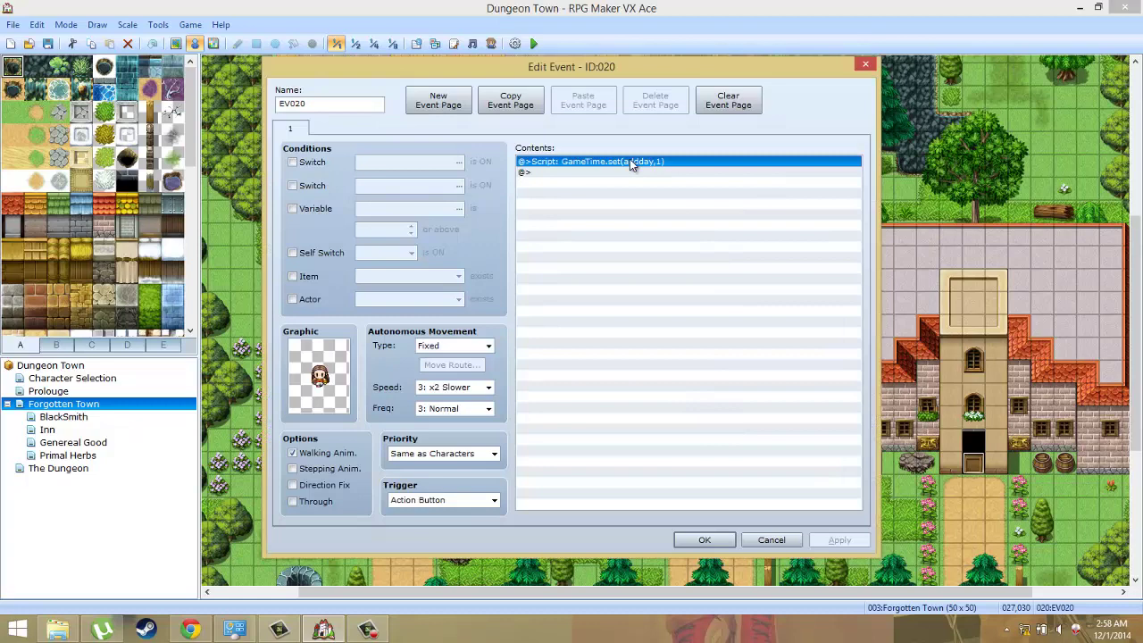
{"action": "key", "text": "Left"}
{"action": "key", "text": "Left"}
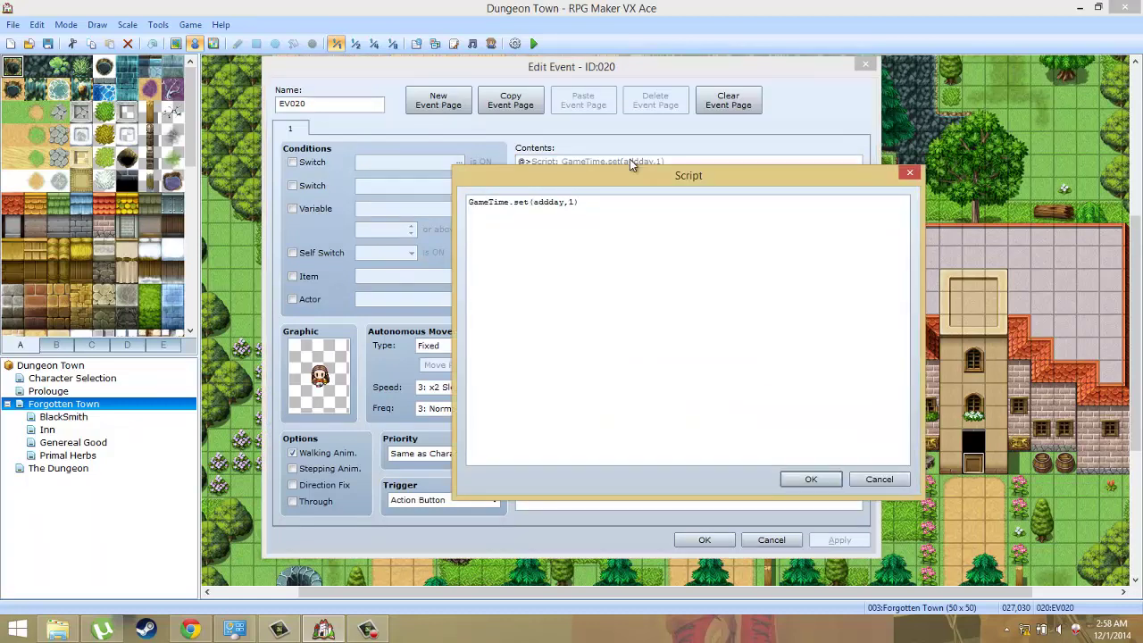
{"action": "type", "text": "\""}
{"action": "key", "text": "Left"}
{"action": "key", "text": "Left"}
{"action": "key", "text": "Left"}
{"action": "key", "text": "Left"}
{"action": "key", "text": "Left"}
{"action": "key", "text": "Left"}
{"action": "key", "text": "Left"}
{"action": "type", "text": "\""}
{"action": "left_click", "coordinate": [810, 481]}
{"action": "left_click", "coordinate": [705, 540]}
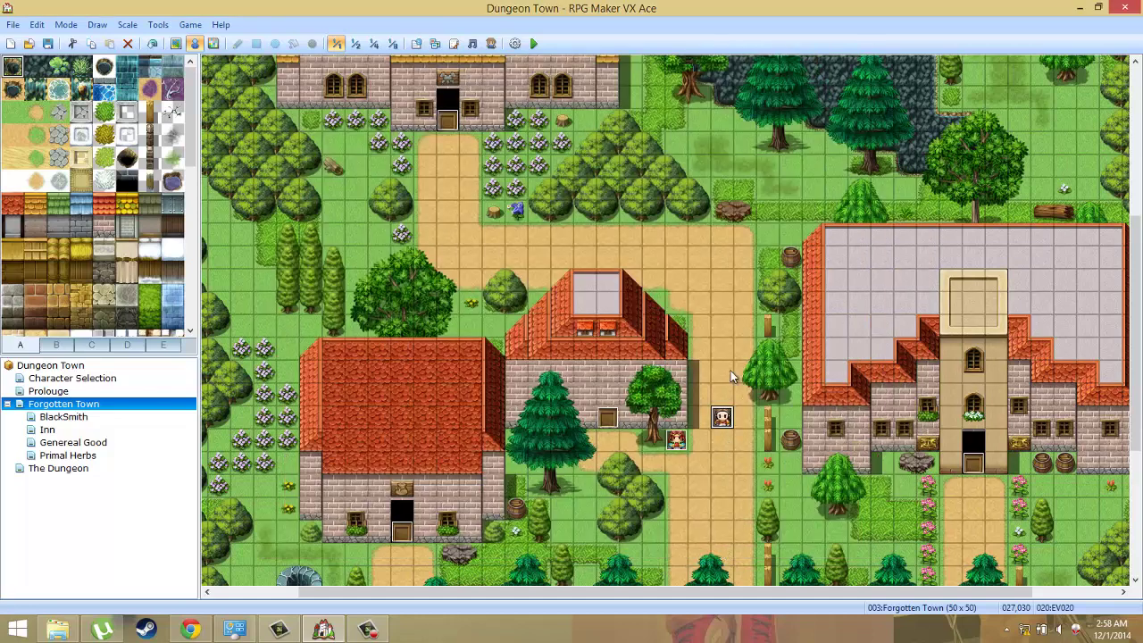
{"action": "double_click", "coordinate": [723, 419]}
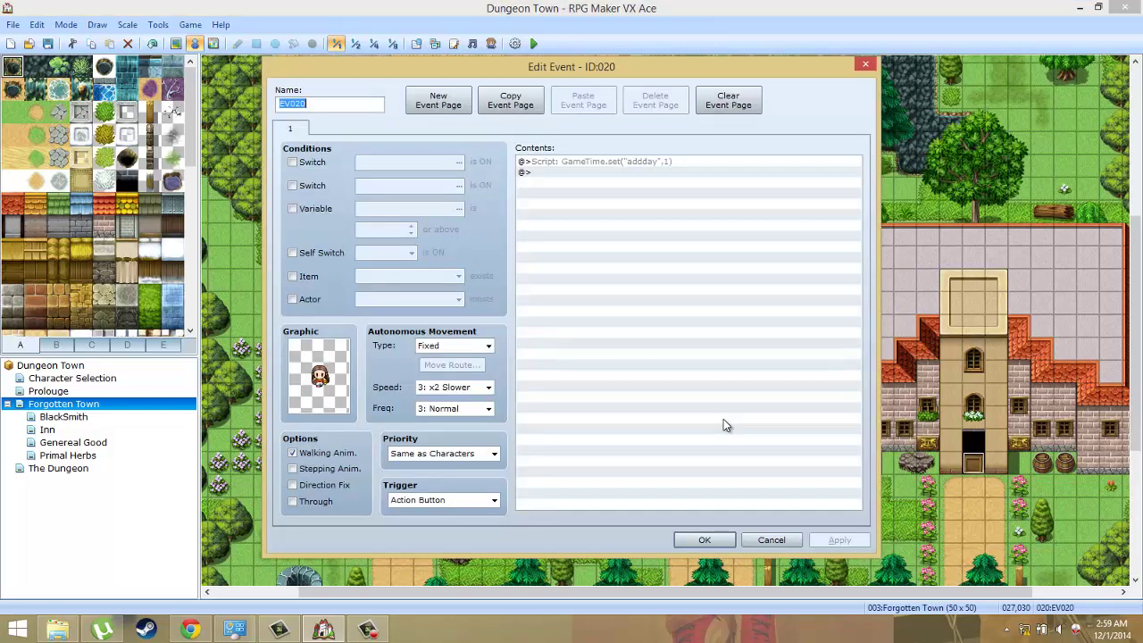
{"action": "key", "text": "Escape"}
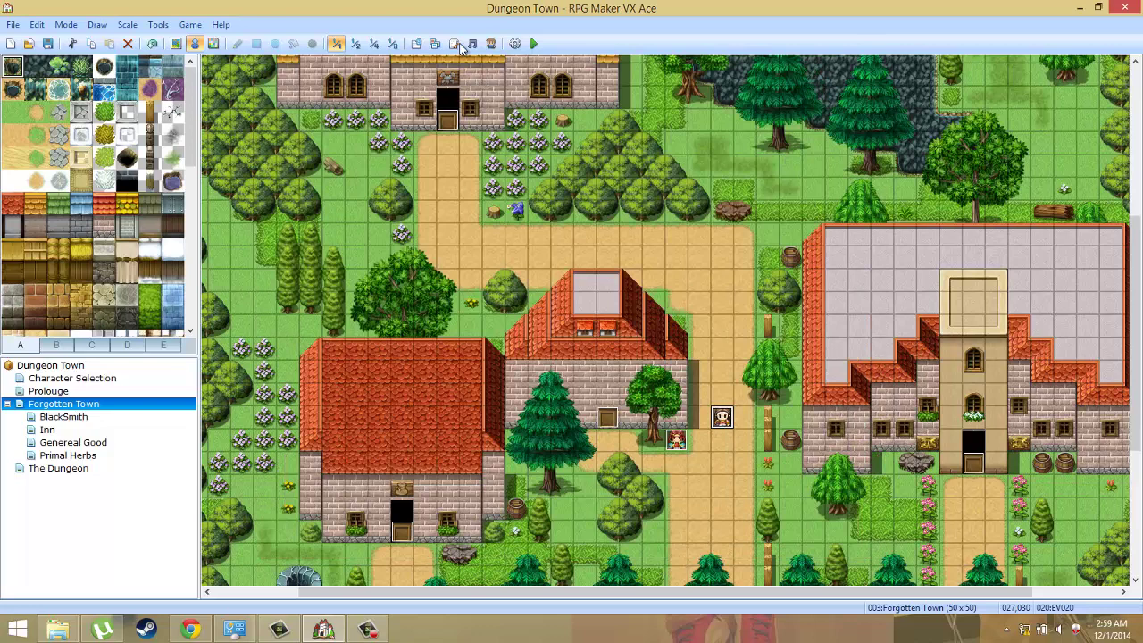
Open the Script Editor to recheck the scripts, then close it.
{"action": "left_click", "coordinate": [460, 49]}
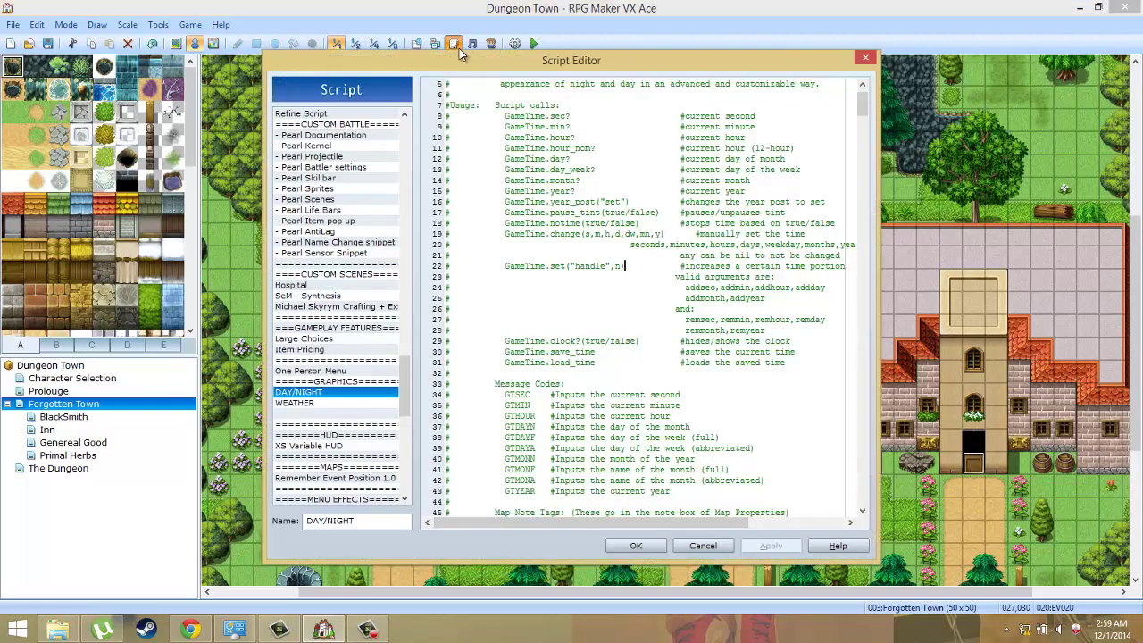
{"action": "left_click", "coordinate": [866, 58]}
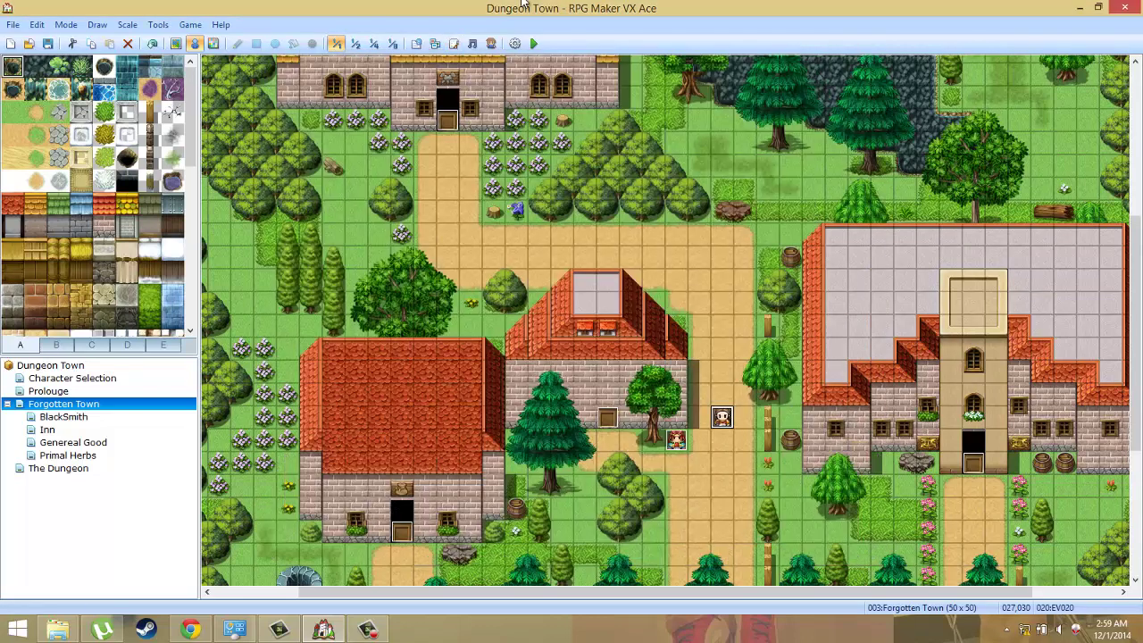
Start a playtest saving changes, and connect to the V9YNL wireless network.
{"action": "left_click", "coordinate": [533, 42]}
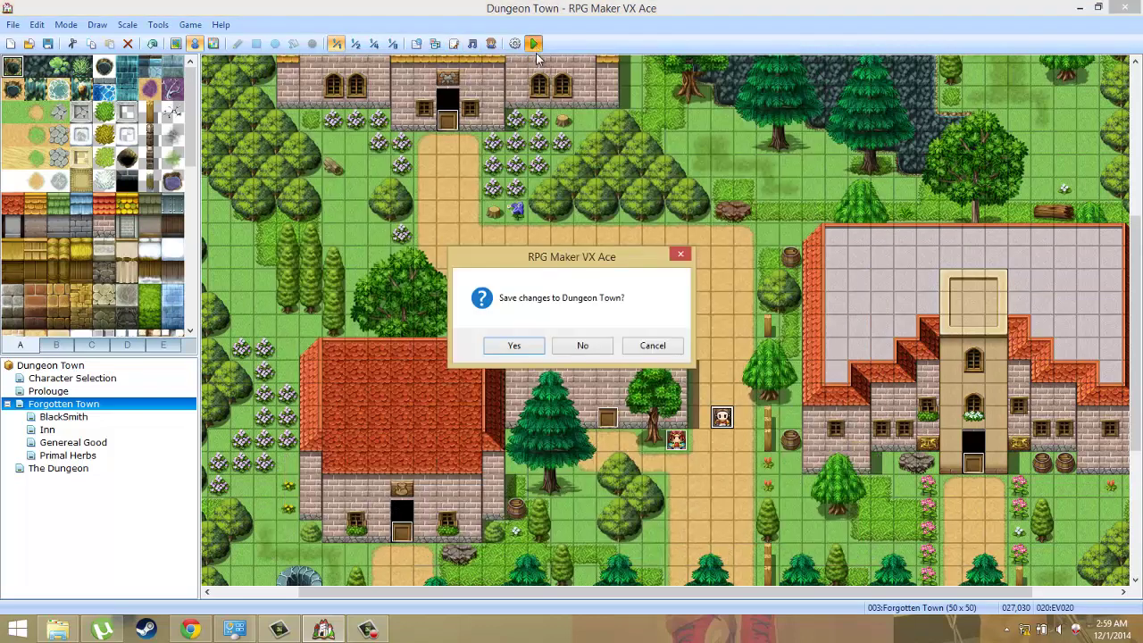
{"action": "left_click", "coordinate": [502, 346]}
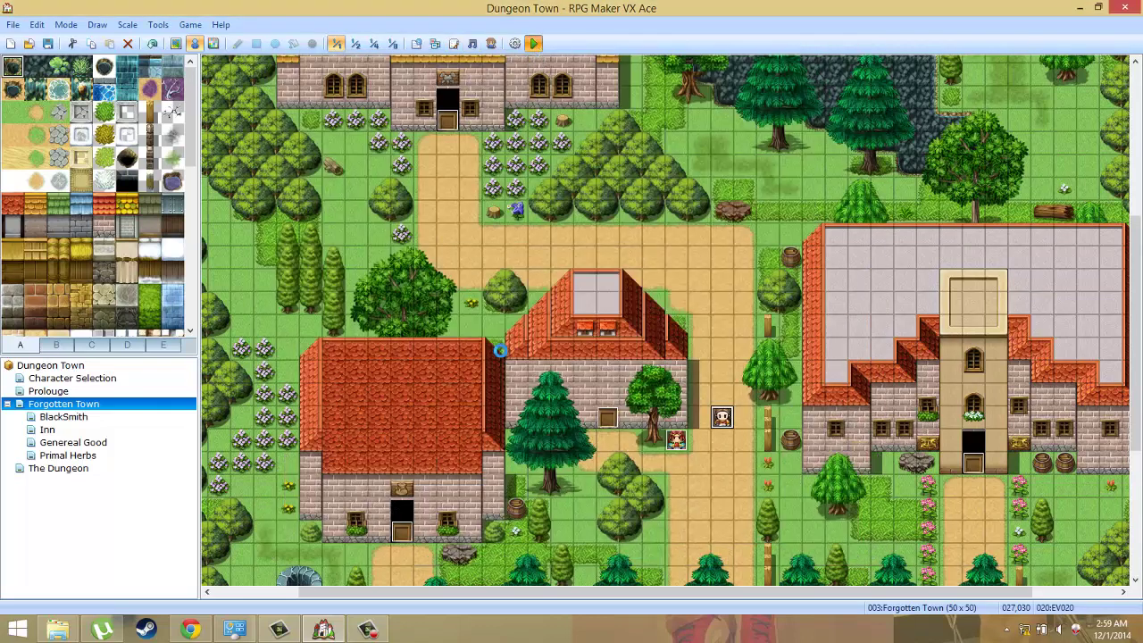
{"action": "left_click", "coordinate": [1024, 630]}
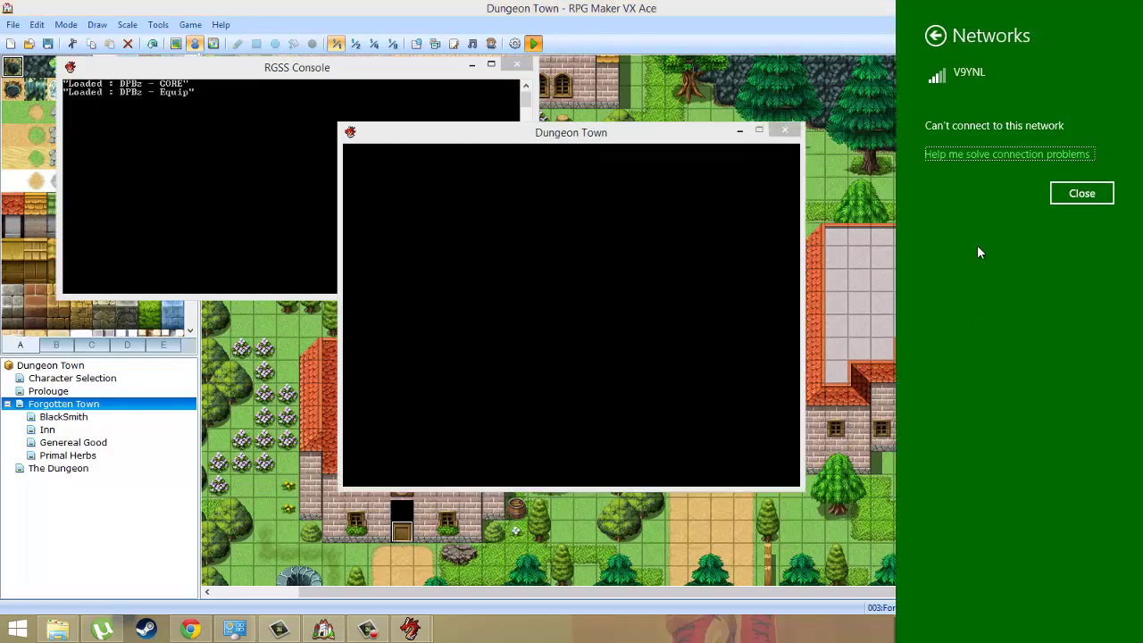
{"action": "left_click", "coordinate": [935, 35]}
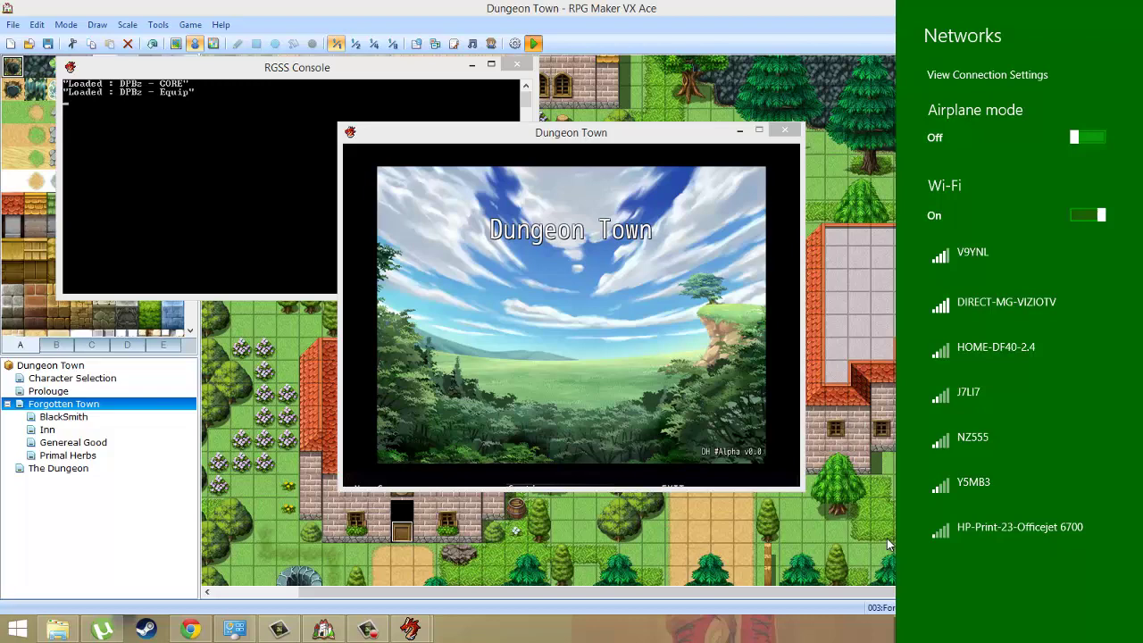
{"action": "left_click", "coordinate": [982, 255]}
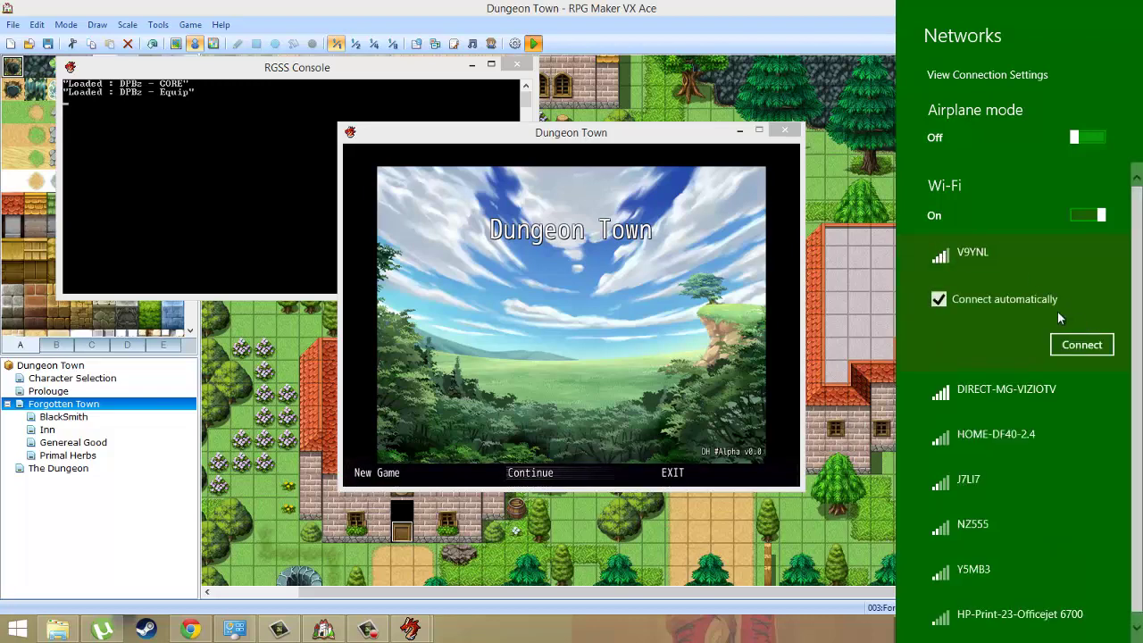
{"action": "left_click", "coordinate": [1079, 347]}
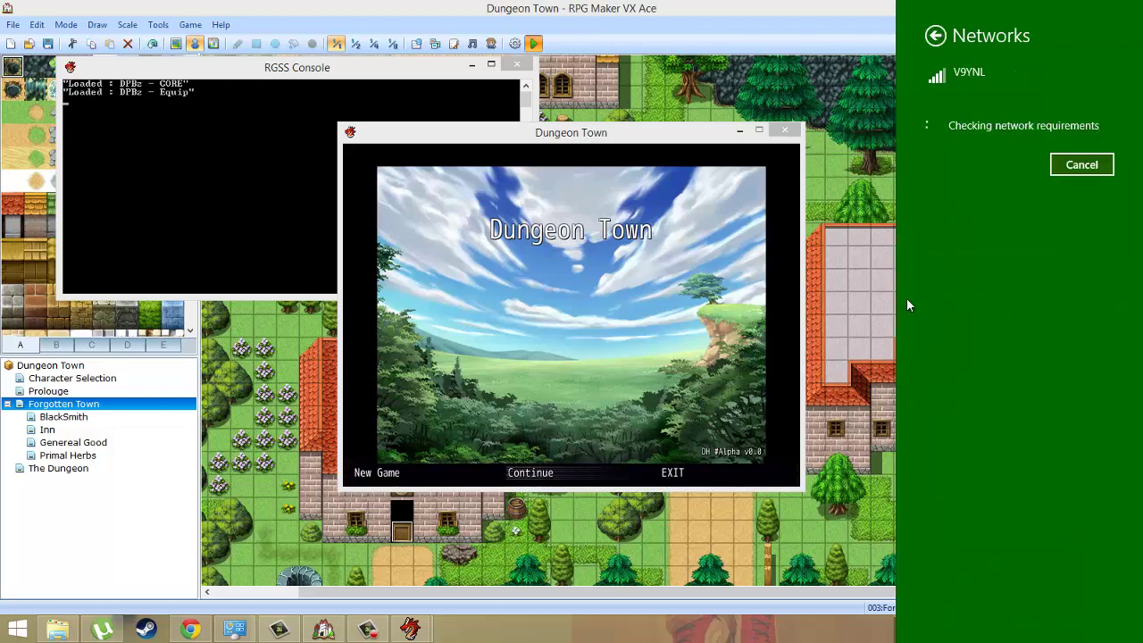
{"action": "left_click", "coordinate": [737, 273]}
Load Save 1, then reset to the title screen with F12.
{"action": "key", "text": "Return"}
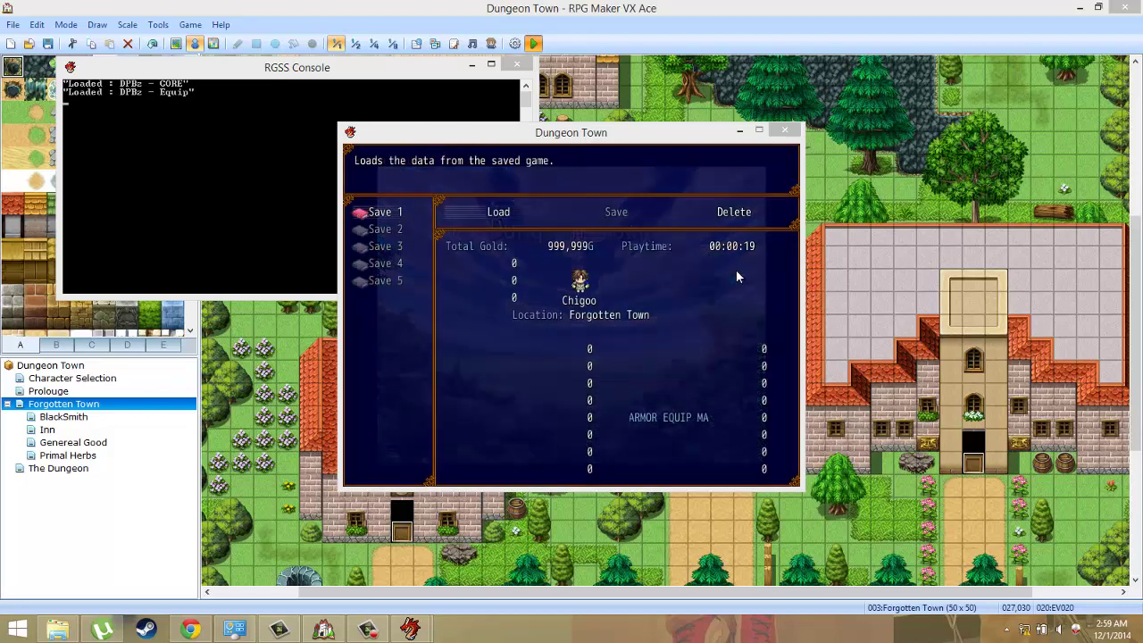
{"action": "key", "text": "Return"}
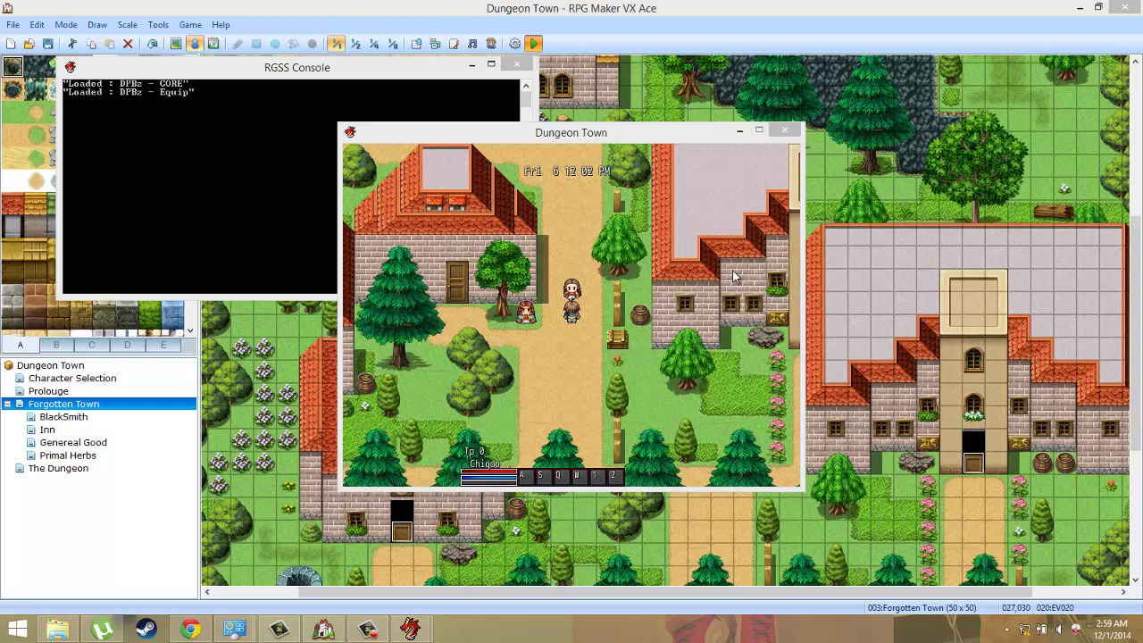
{"action": "key", "text": "F12"}
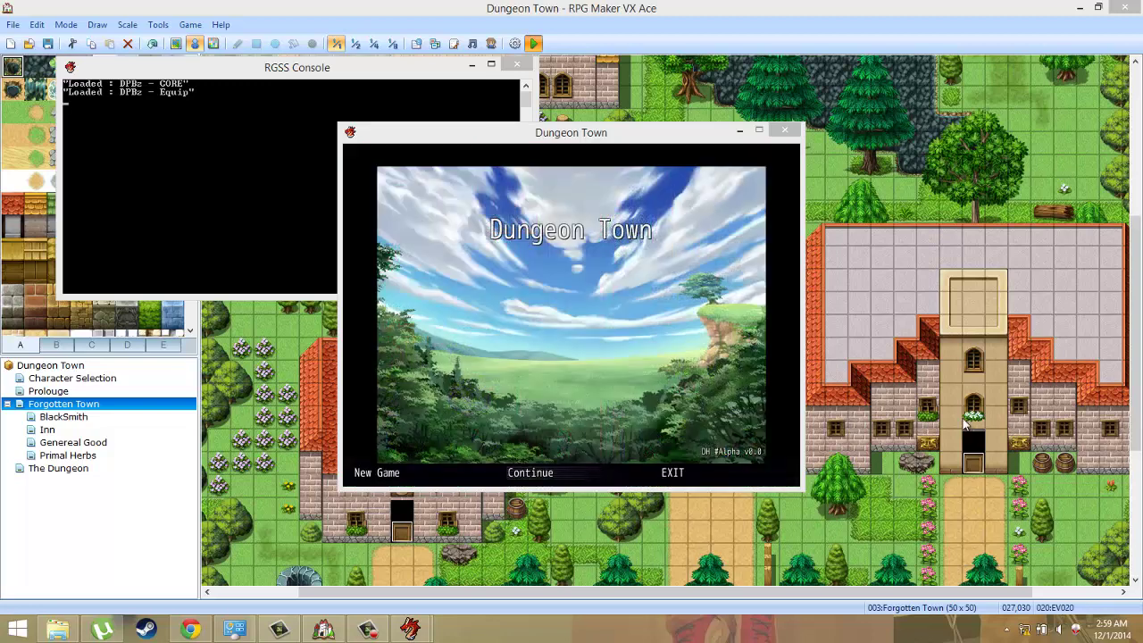
Run Windows network diagnostics, then continue the playtest from Save 1.
{"action": "right_click", "coordinate": [1041, 629]}
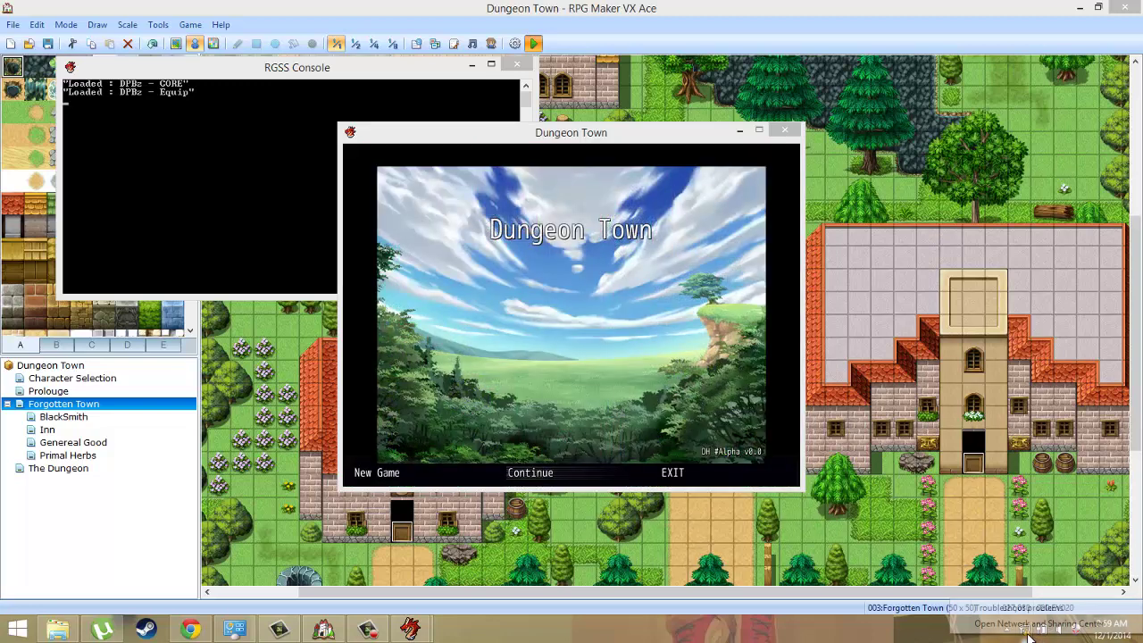
{"action": "left_click", "coordinate": [1018, 608]}
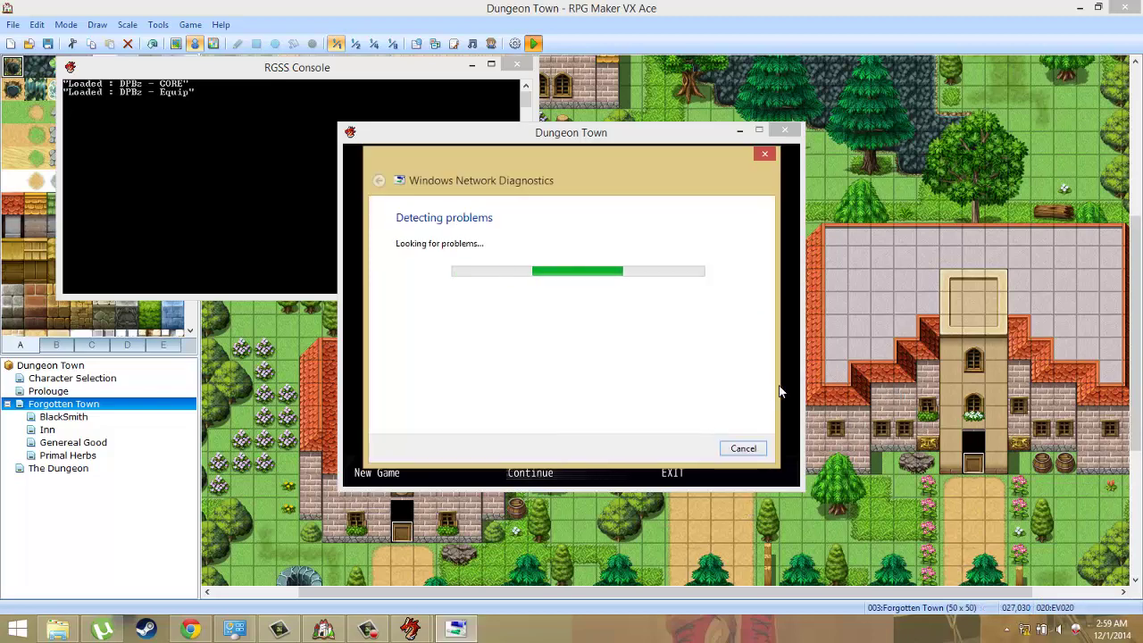
{"action": "left_click", "coordinate": [788, 368]}
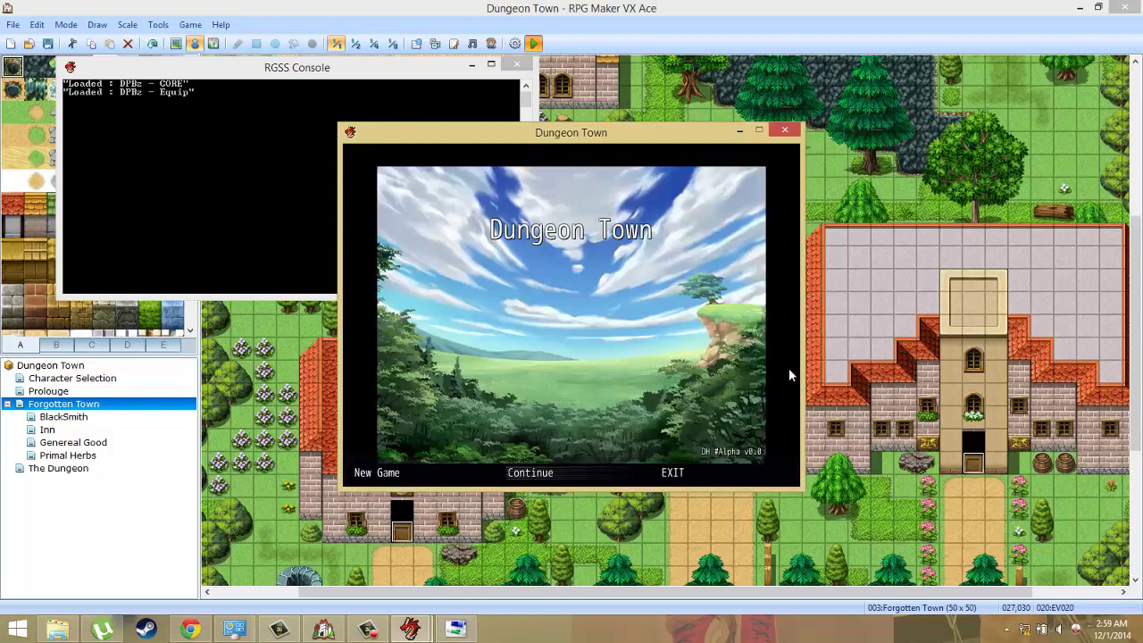
{"action": "key", "text": "Return"}
{"action": "key", "text": "Return"}
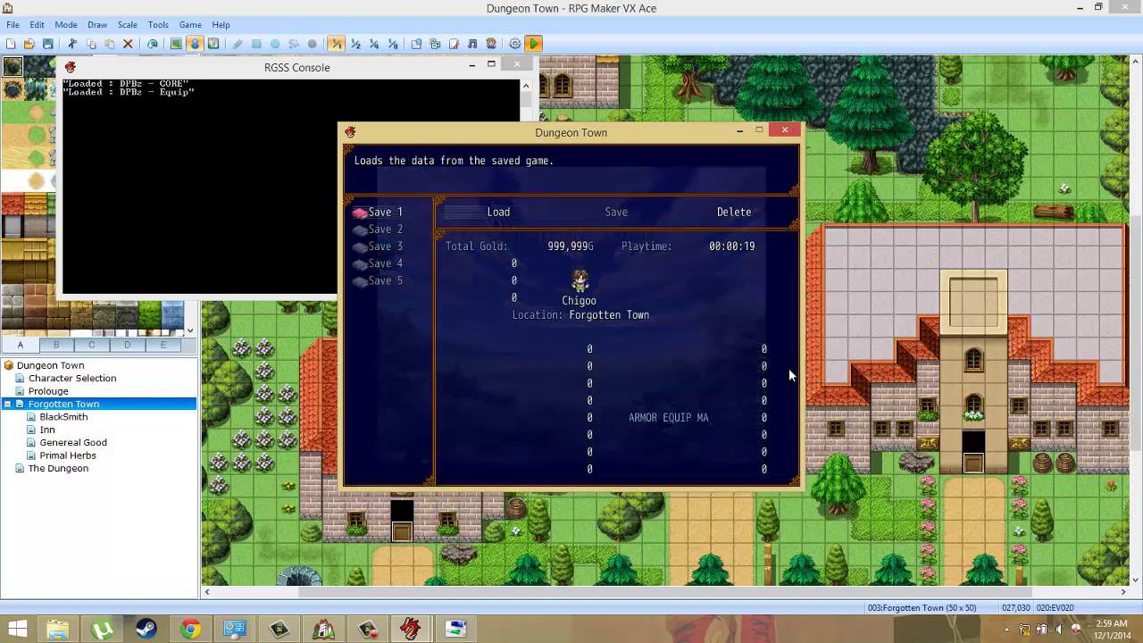
{"action": "key", "text": "Return"}
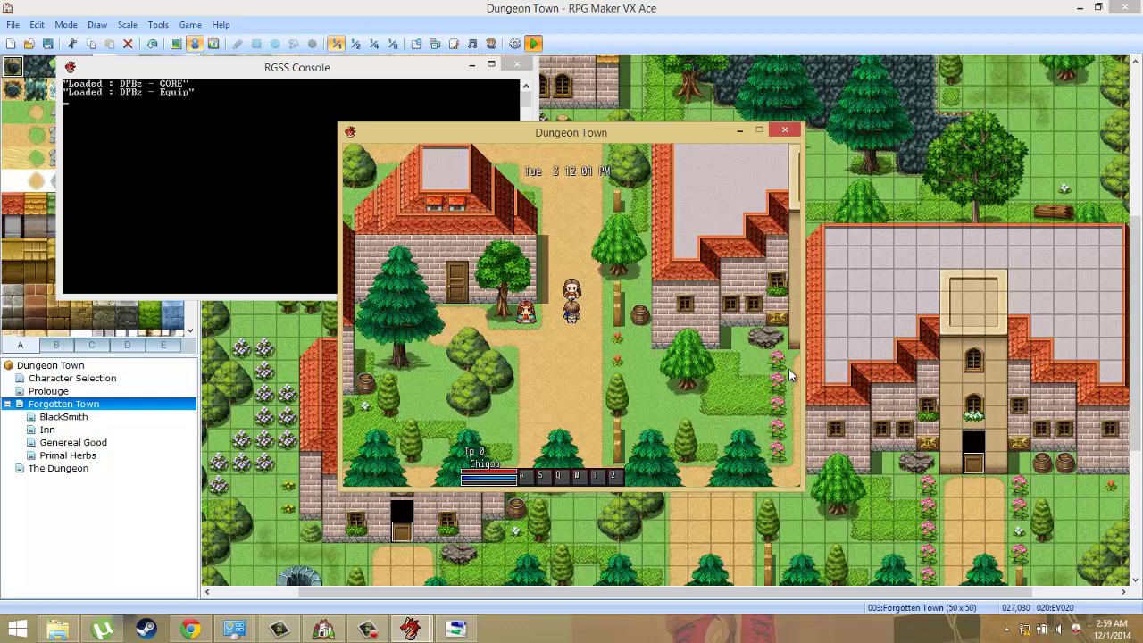
In the F9 debug Variables list, confirm DAYS PAST COUNTER and ACTUAL DAYS PAST read 2, then reopen debug.
{"action": "key", "text": "F9"}
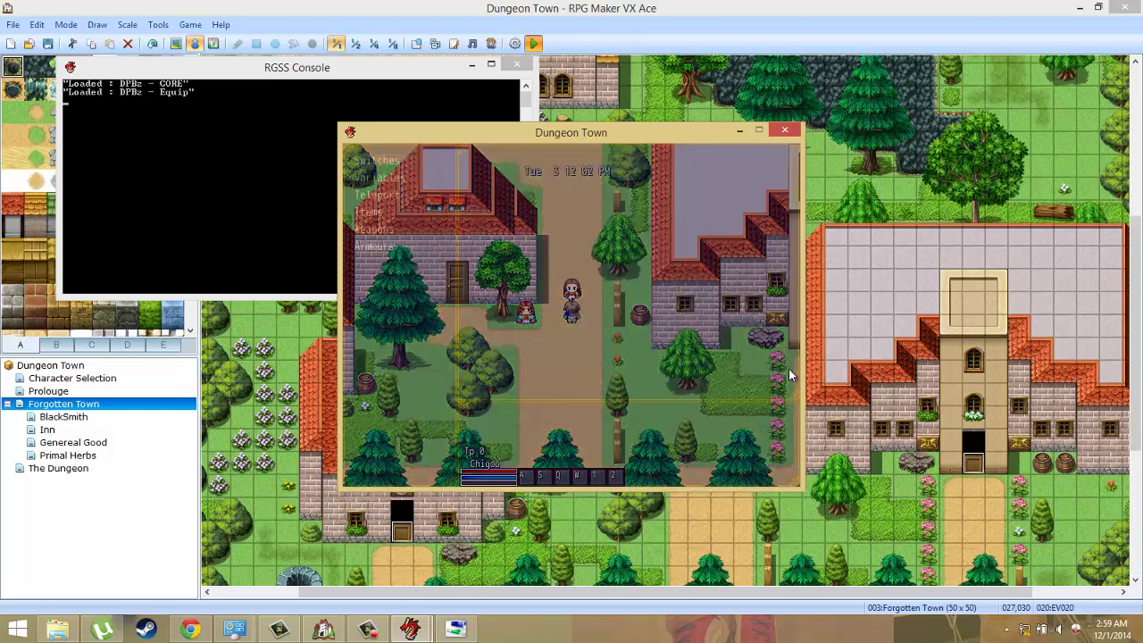
{"action": "key", "text": "Down"}
{"action": "key", "text": "Return"}
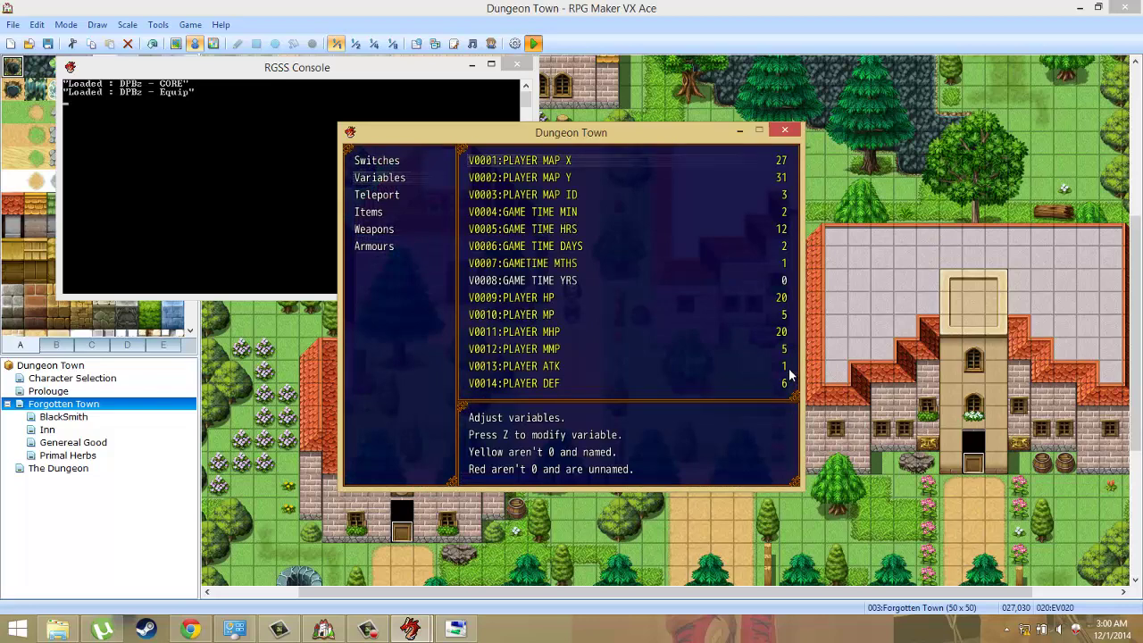
{"action": "key", "text": "Down"}
{"action": "key", "text": "Down"}
{"action": "key", "text": "Down"}
{"action": "key", "text": "Down"}
{"action": "key", "text": "Down"}
{"action": "key", "text": "Down"}
{"action": "key", "text": "Down"}
{"action": "key", "text": "Down"}
{"action": "key", "text": "Down"}
{"action": "key", "text": "Down"}
{"action": "key", "text": "Down"}
{"action": "key", "text": "Down"}
{"action": "key", "text": "Down"}
{"action": "key", "text": "Down"}
{"action": "key", "text": "Down"}
{"action": "key", "text": "Down"}
{"action": "key", "text": "Down"}
{"action": "key", "text": "Down"}
{"action": "key", "text": "Down"}
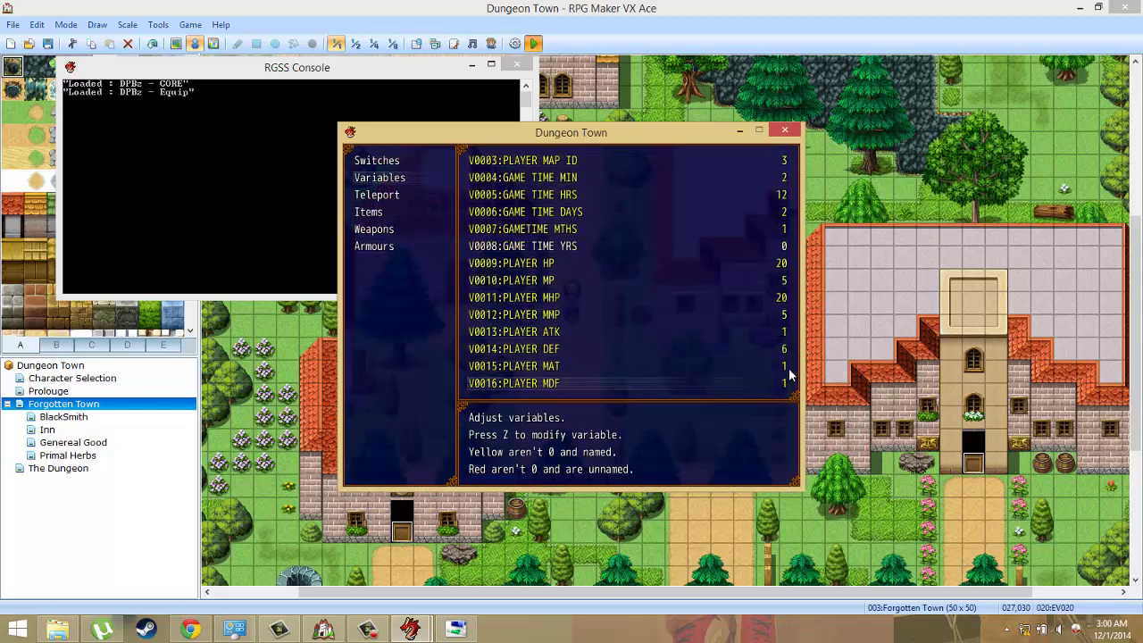
{"action": "key", "text": "Down"}
{"action": "key", "text": "Down"}
{"action": "key", "text": "Down"}
{"action": "key", "text": "Down"}
{"action": "key", "text": "Down"}
{"action": "key", "text": "Up"}
{"action": "key", "text": "Up"}
{"action": "key", "text": "Up"}
{"action": "key", "text": "Up"}
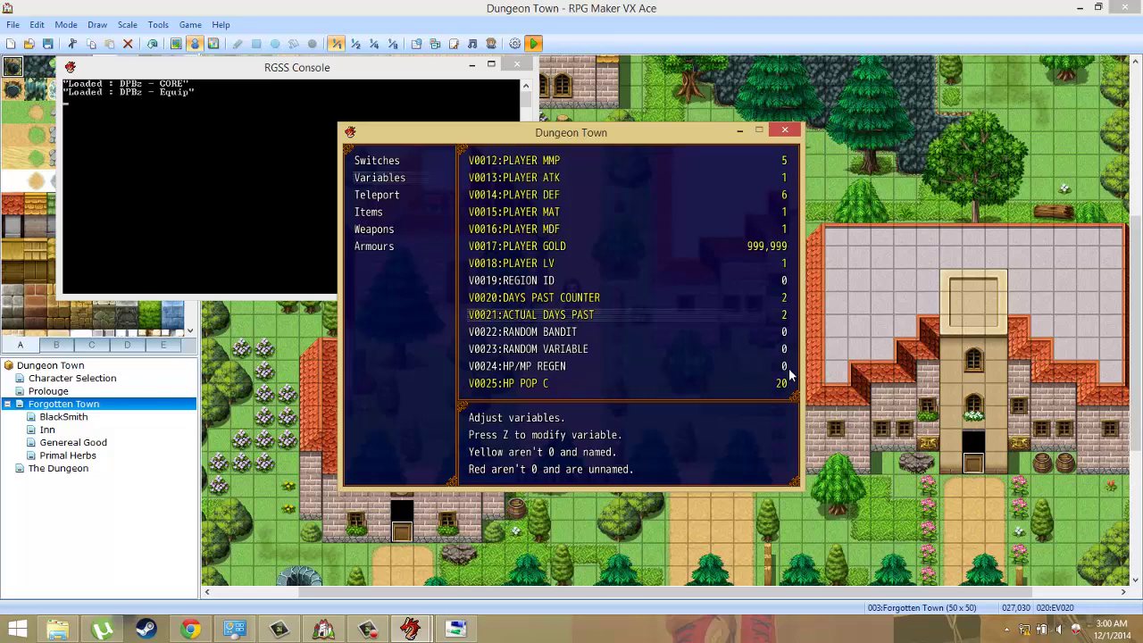
{"action": "key", "text": "Escape"}
{"action": "key", "text": "Escape"}
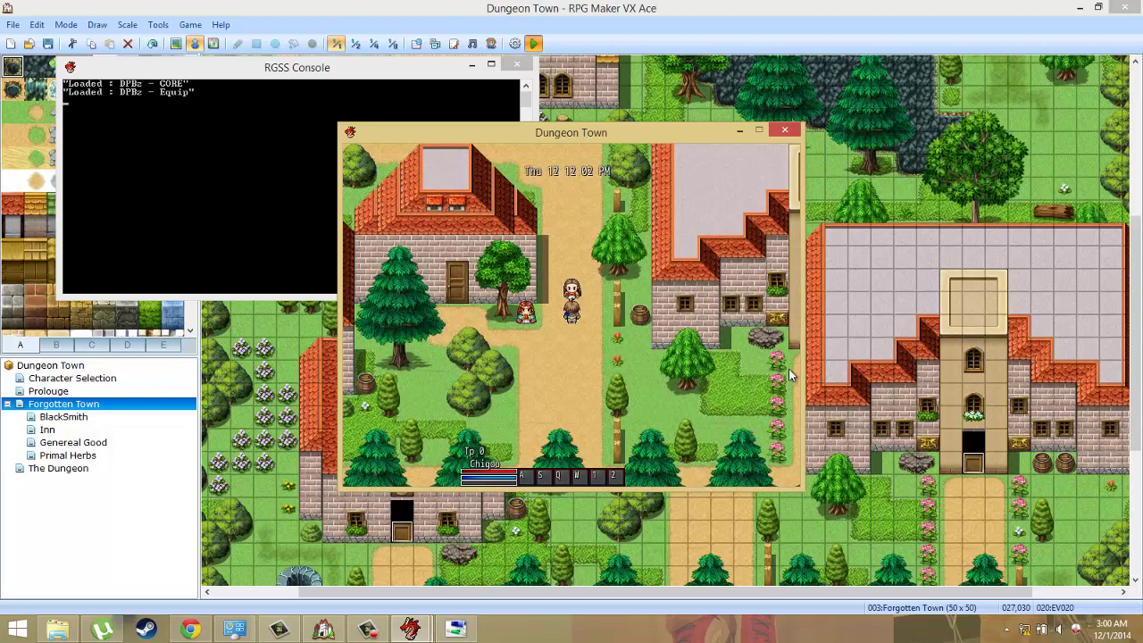
{"action": "key", "text": "F9"}
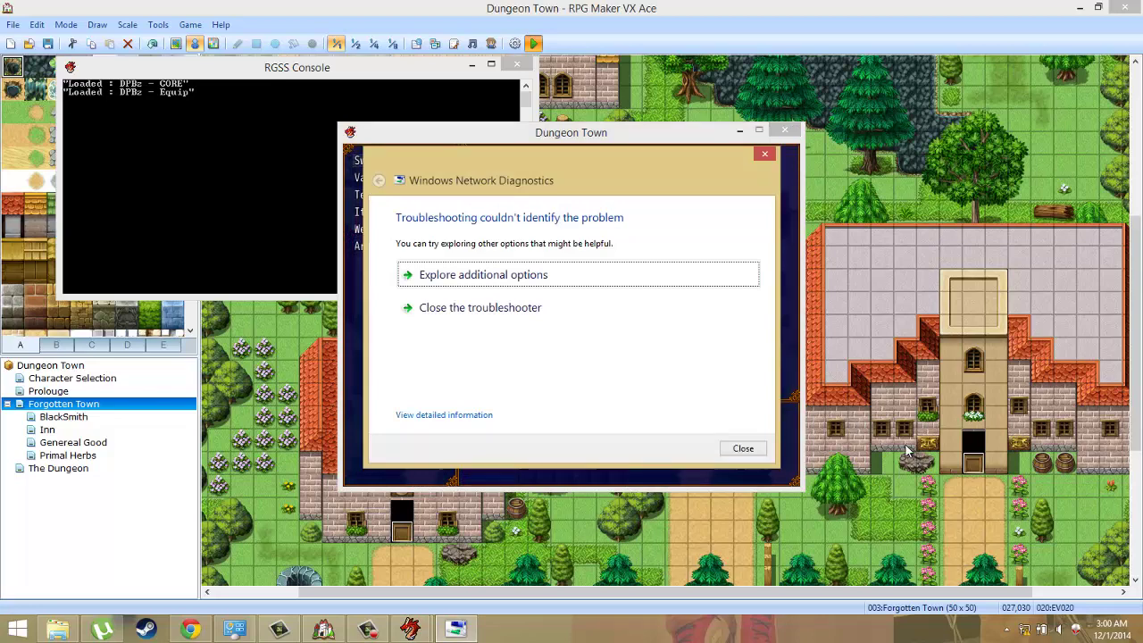
Close the Network Diagnostics popup and scroll the debug Variables list to the day counters.
{"action": "left_click", "coordinate": [759, 450]}
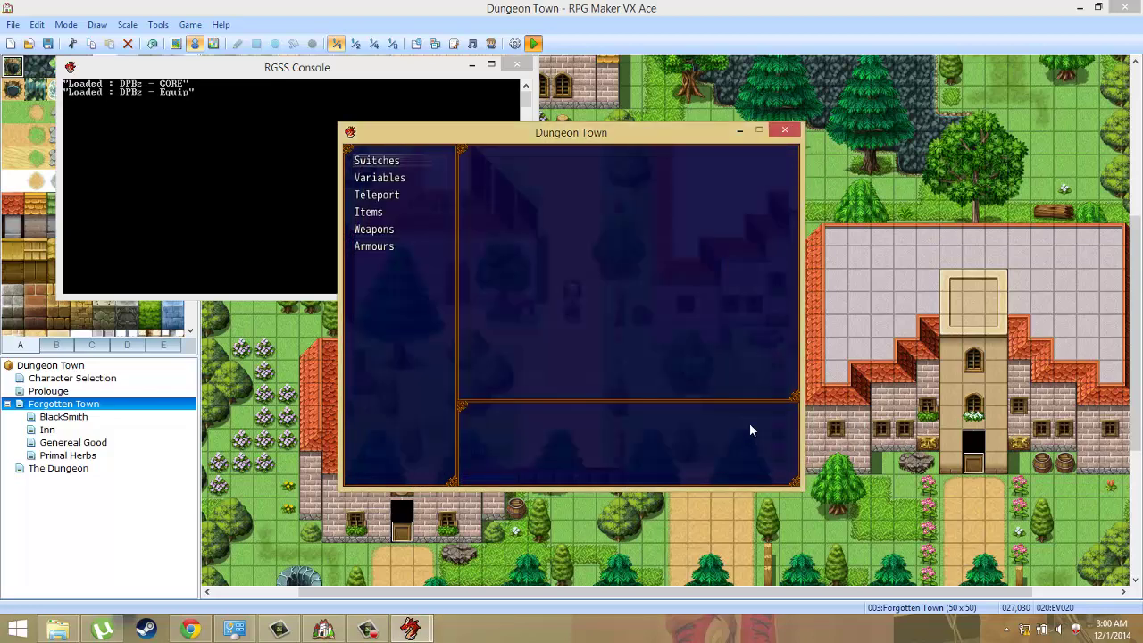
{"action": "key", "text": "Down"}
{"action": "key", "text": "Return"}
{"action": "key", "text": "Down"}
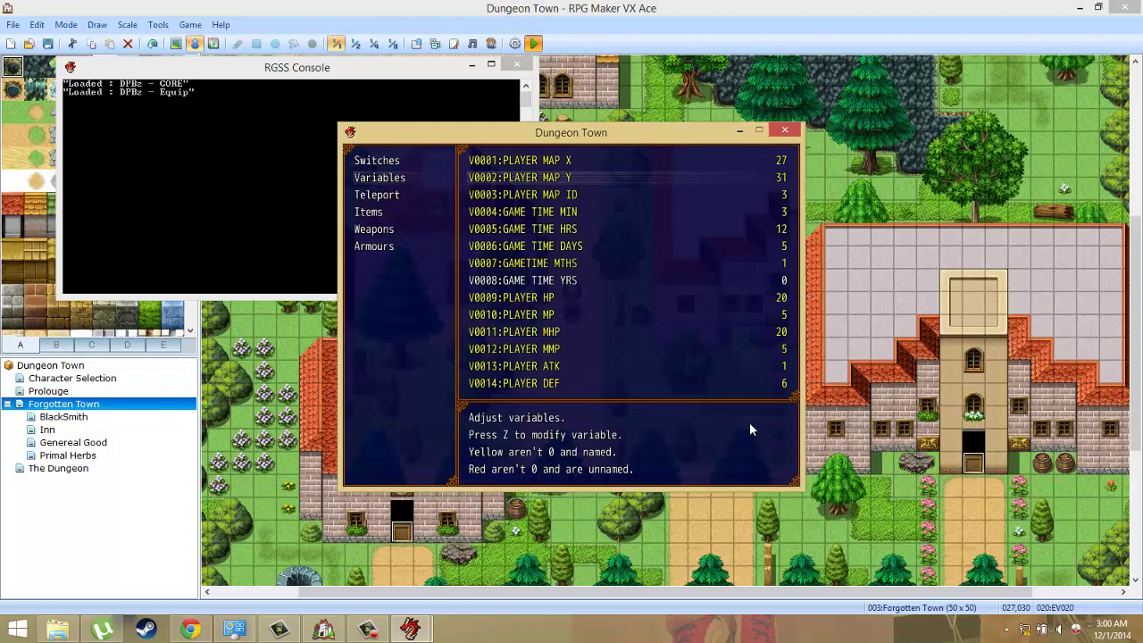
{"action": "key", "text": "Down"}
{"action": "key", "text": "Down"}
{"action": "key", "text": "Down"}
{"action": "key", "text": "Down"}
{"action": "key", "text": "Down"}
{"action": "key", "text": "Down"}
{"action": "key", "text": "Down"}
{"action": "key", "text": "Down"}
{"action": "key", "text": "Down"}
{"action": "key", "text": "Down"}
{"action": "key", "text": "Down"}
{"action": "key", "text": "Down"}
{"action": "key", "text": "Down"}
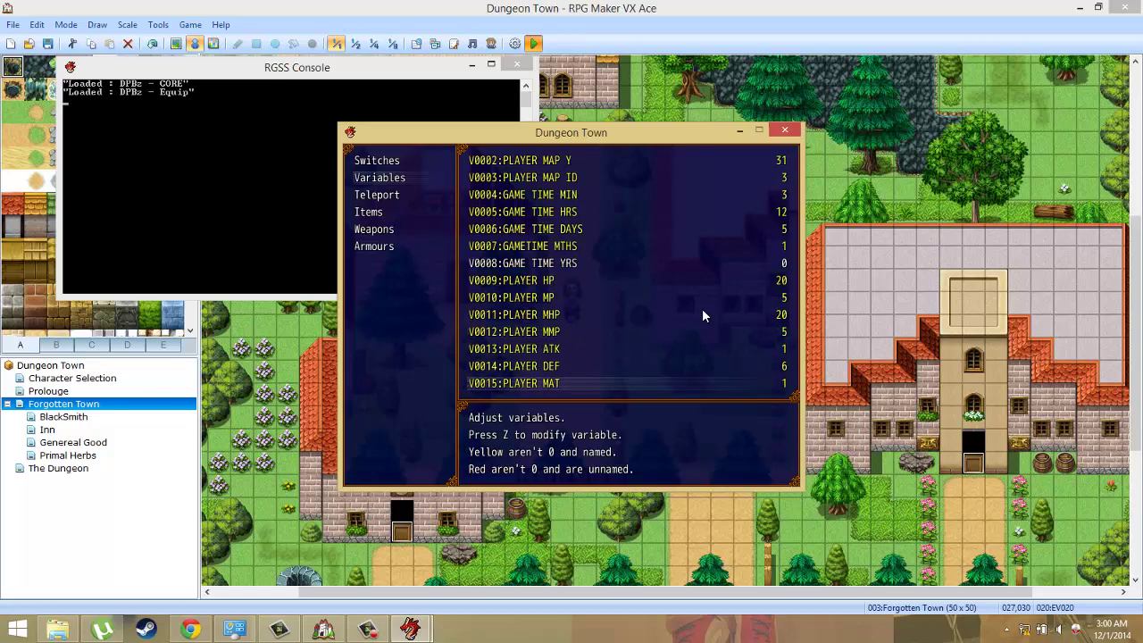
{"action": "key", "text": "Down"}
{"action": "key", "text": "Down"}
{"action": "key", "text": "Down"}
{"action": "key", "text": "Down"}
{"action": "key", "text": "Down"}
{"action": "key", "text": "Down"}
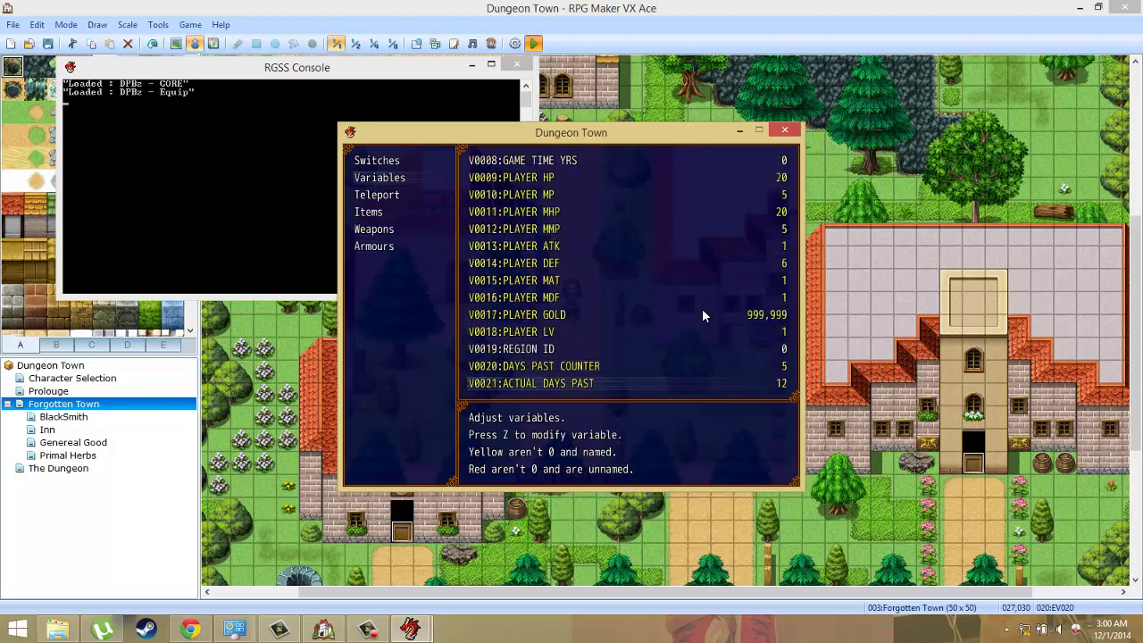
Confirm DAYS PAST COUNTER reads 5 and ACTUAL DAYS PAST reads 12, then close the playtest.
{"action": "key", "text": "Up"}
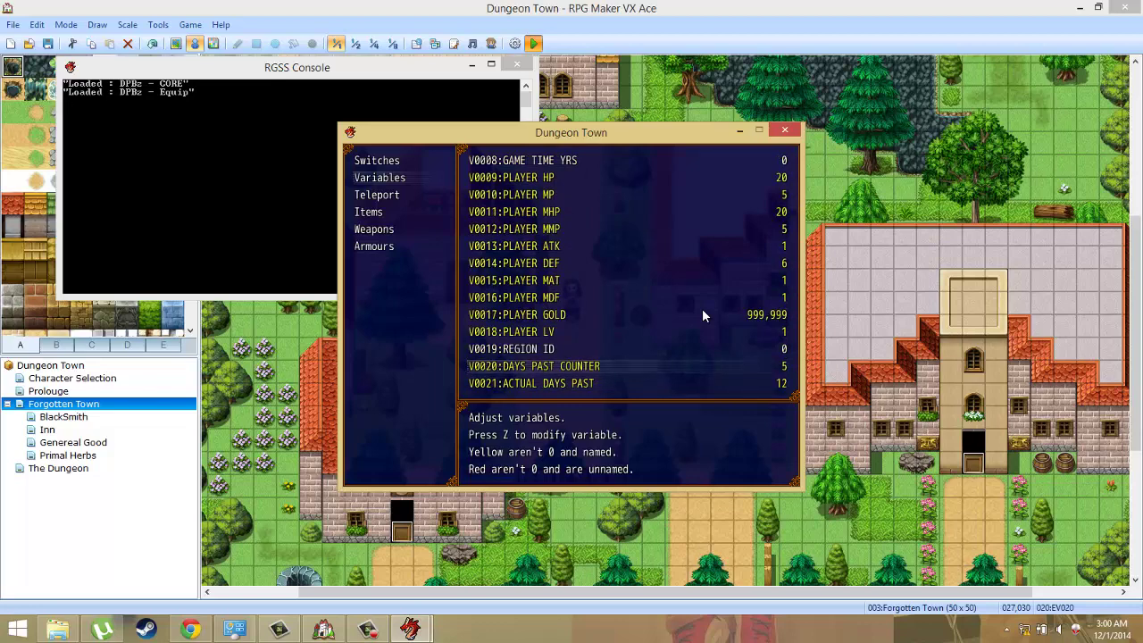
{"action": "key", "text": "Down"}
{"action": "key", "text": "Up"}
{"action": "key", "text": "Down"}
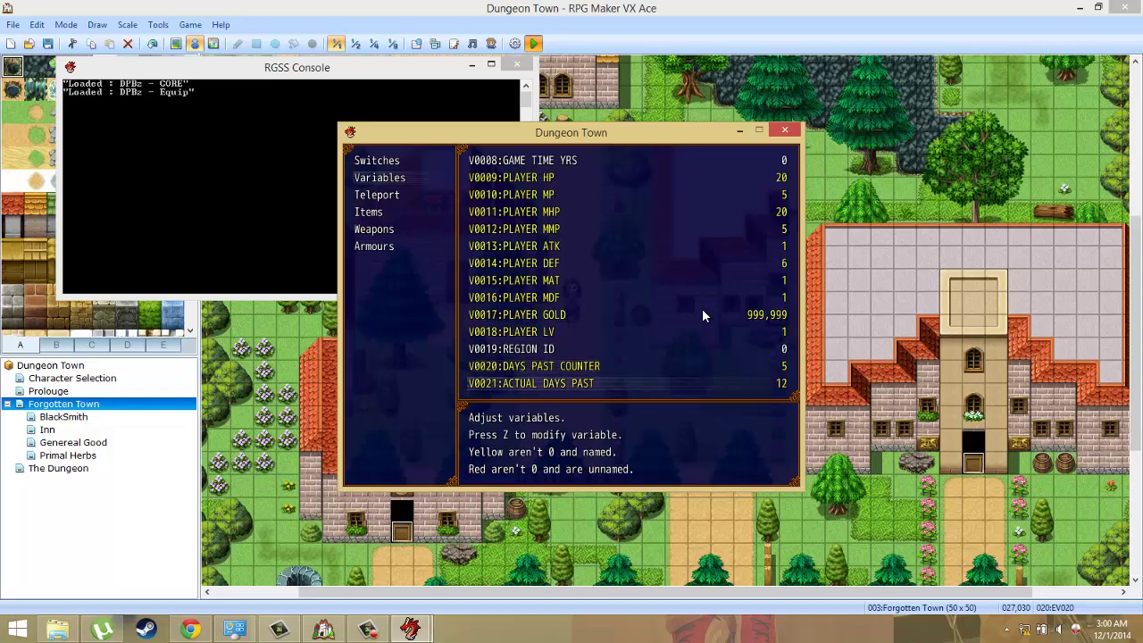
{"action": "key", "text": "Down"}
{"action": "key", "text": "Down"}
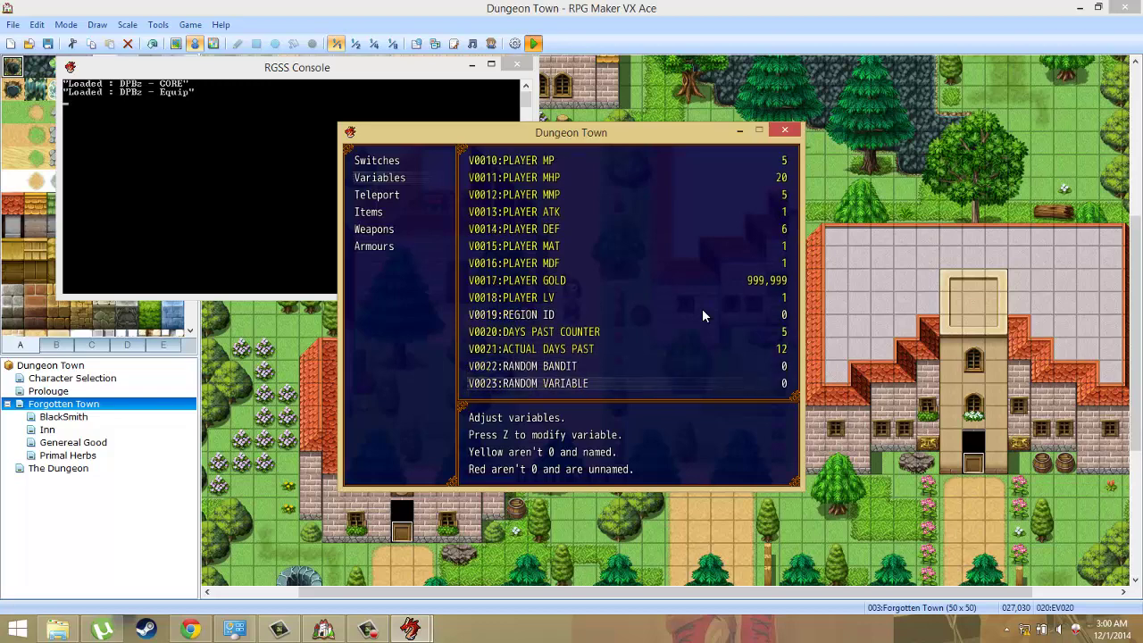
{"action": "key", "text": "Up"}
{"action": "key", "text": "Up"}
{"action": "key", "text": "Escape"}
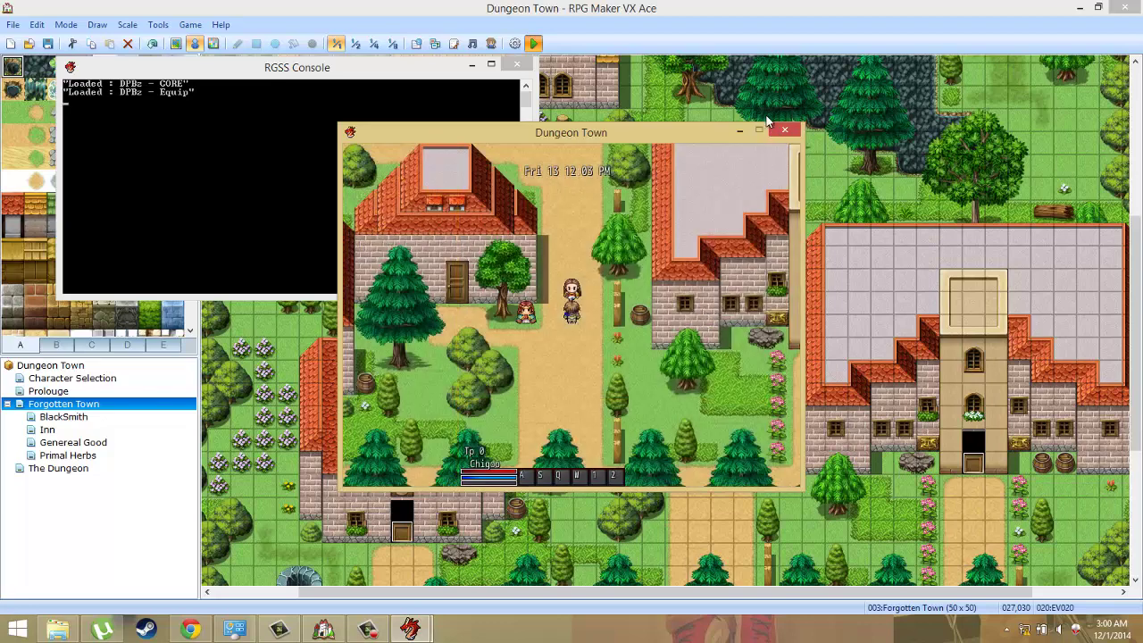
{"action": "left_click", "coordinate": [785, 131]}
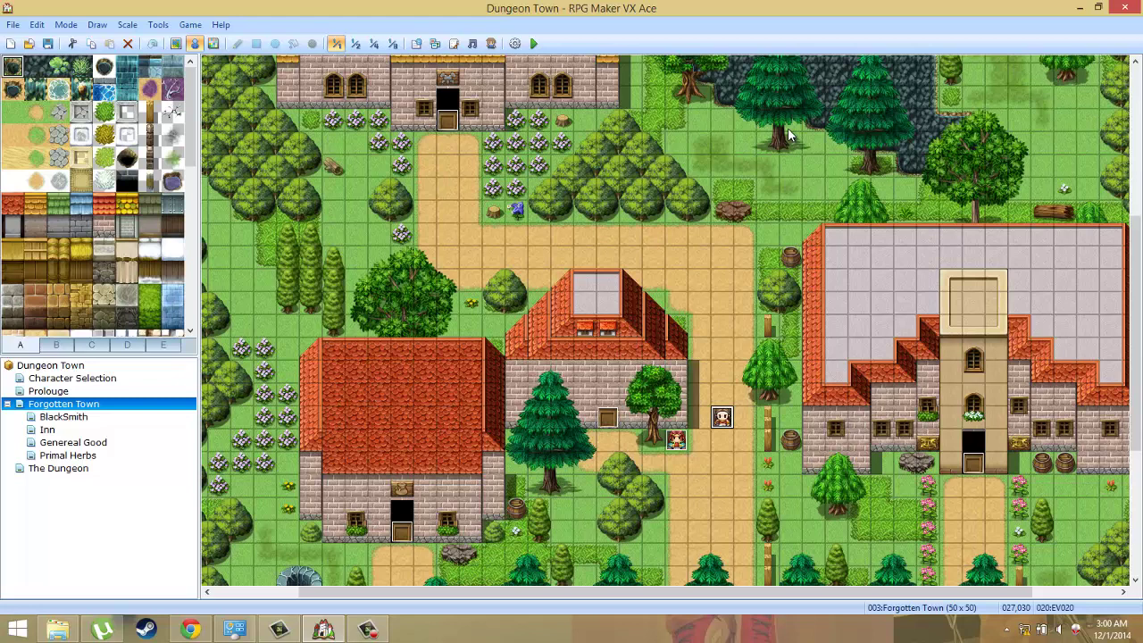
Select common event 003 Citizens Death and bring up the command menu on its empty first line.
{"action": "left_click", "coordinate": [158, 25]}
{"action": "left_click", "coordinate": [179, 42]}
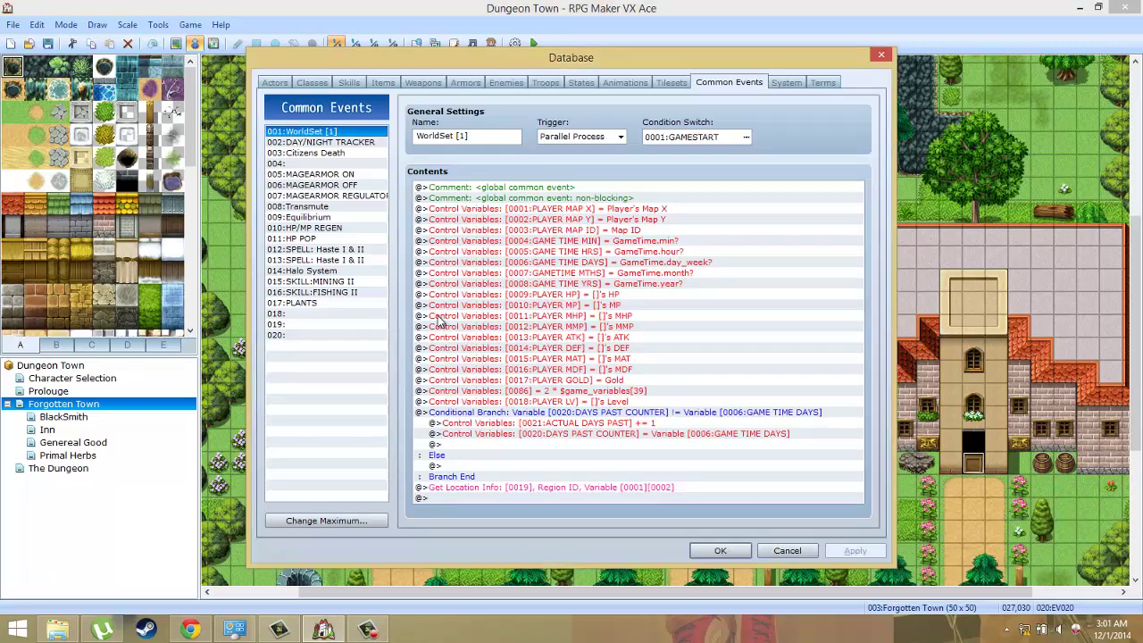
{"action": "left_click", "coordinate": [364, 153]}
{"action": "left_click", "coordinate": [443, 189]}
{"action": "right_click", "coordinate": [446, 196]}
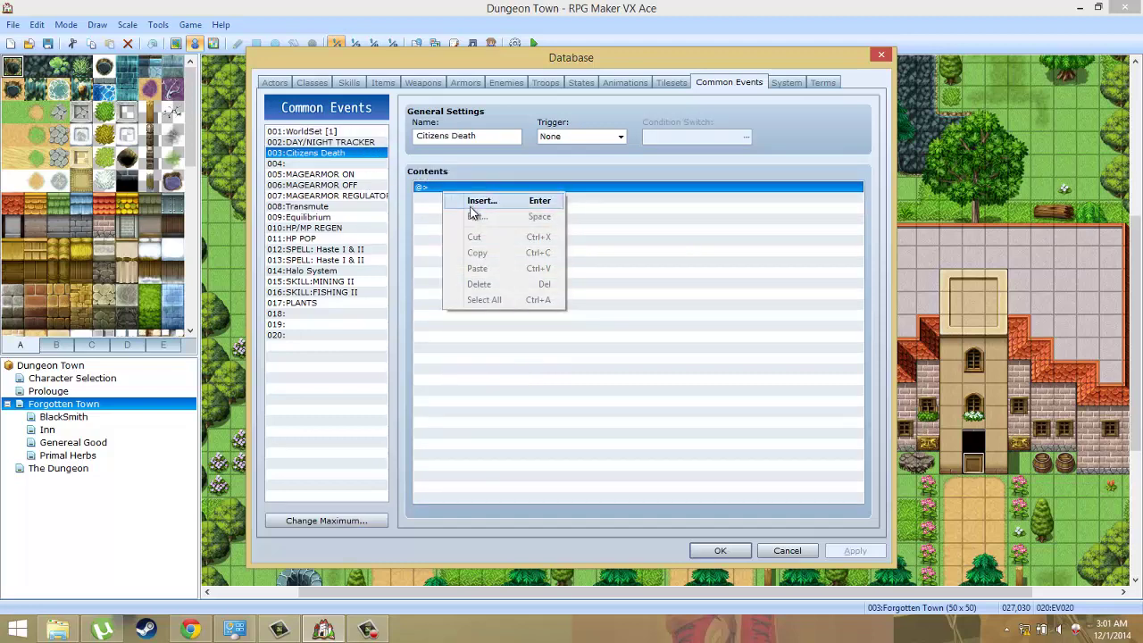
Start a variable-based Conditional Branch and name the empty variable 0032 CITIZENS.
{"action": "left_click", "coordinate": [475, 202]}
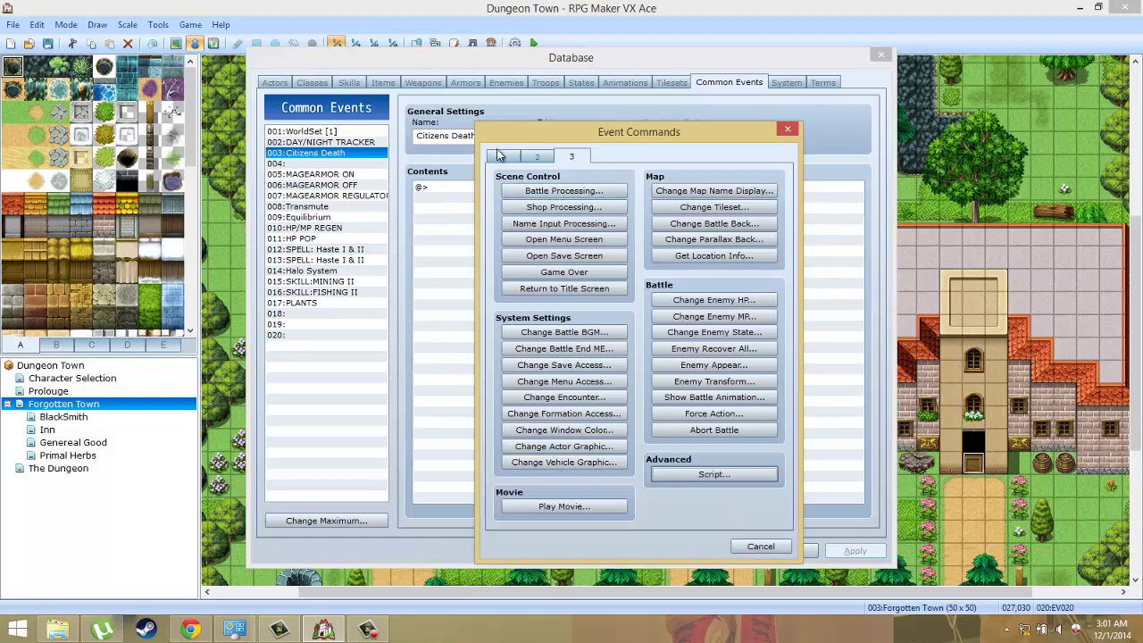
{"action": "left_click", "coordinate": [572, 393]}
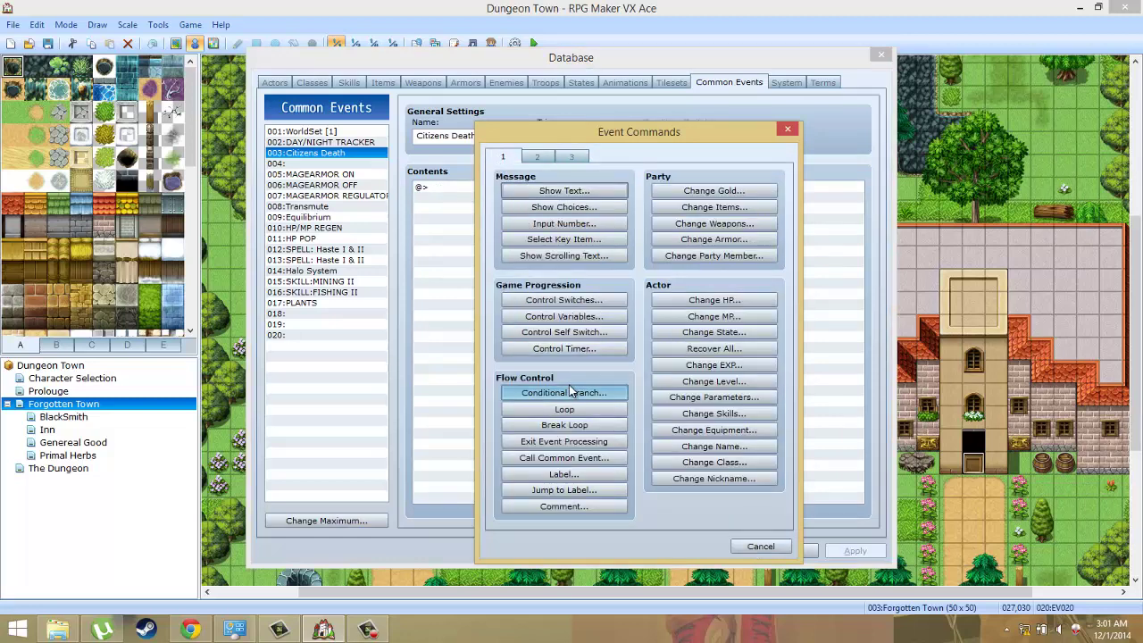
{"action": "left_click", "coordinate": [527, 281]}
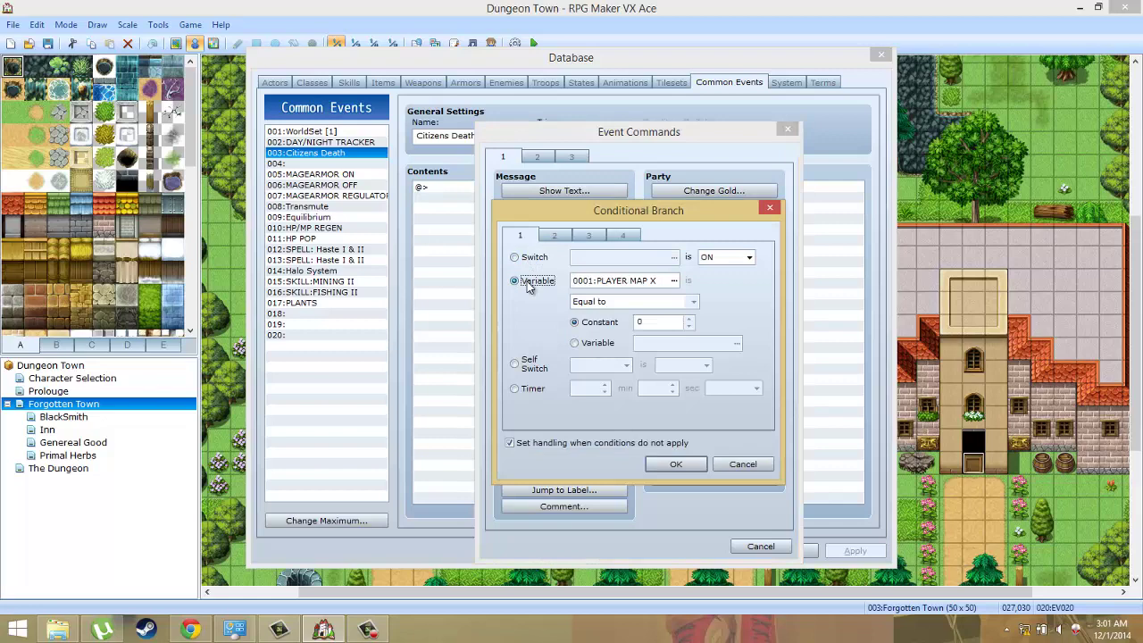
{"action": "left_click", "coordinate": [673, 281]}
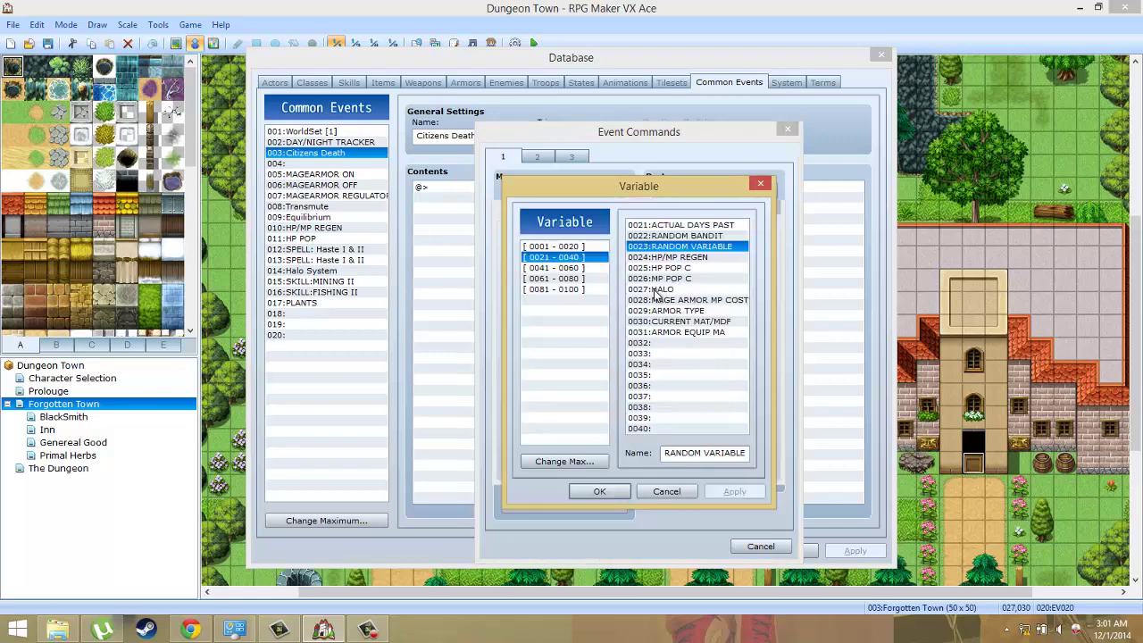
{"action": "right_click", "coordinate": [652, 331]}
{"action": "left_click", "coordinate": [679, 332]}
{"action": "left_click", "coordinate": [678, 343]}
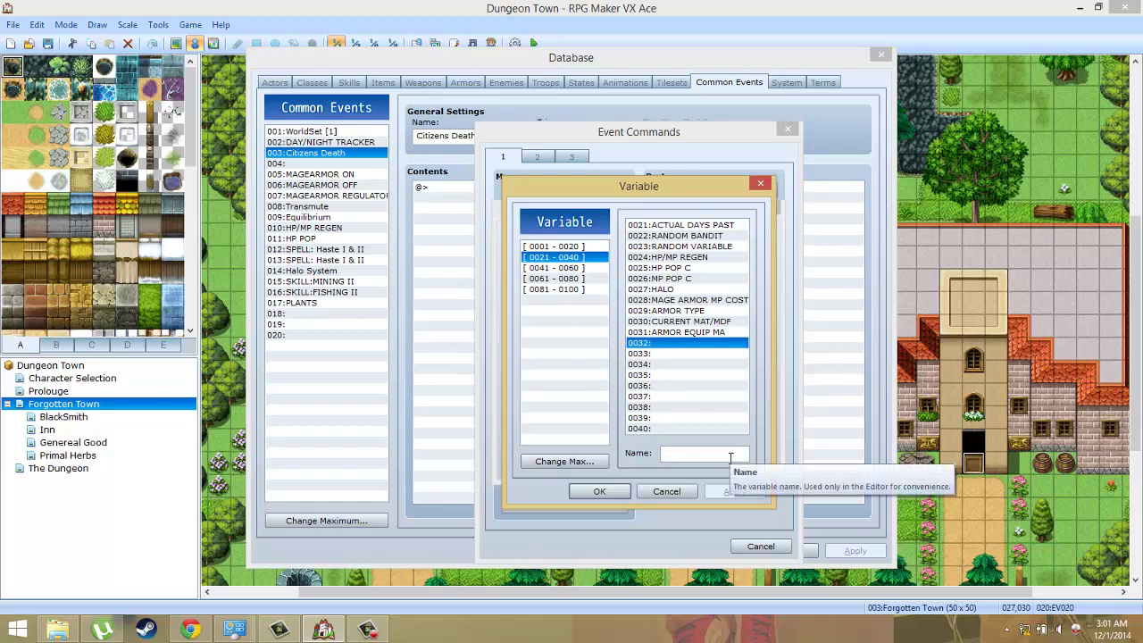
{"action": "left_click", "coordinate": [731, 458]}
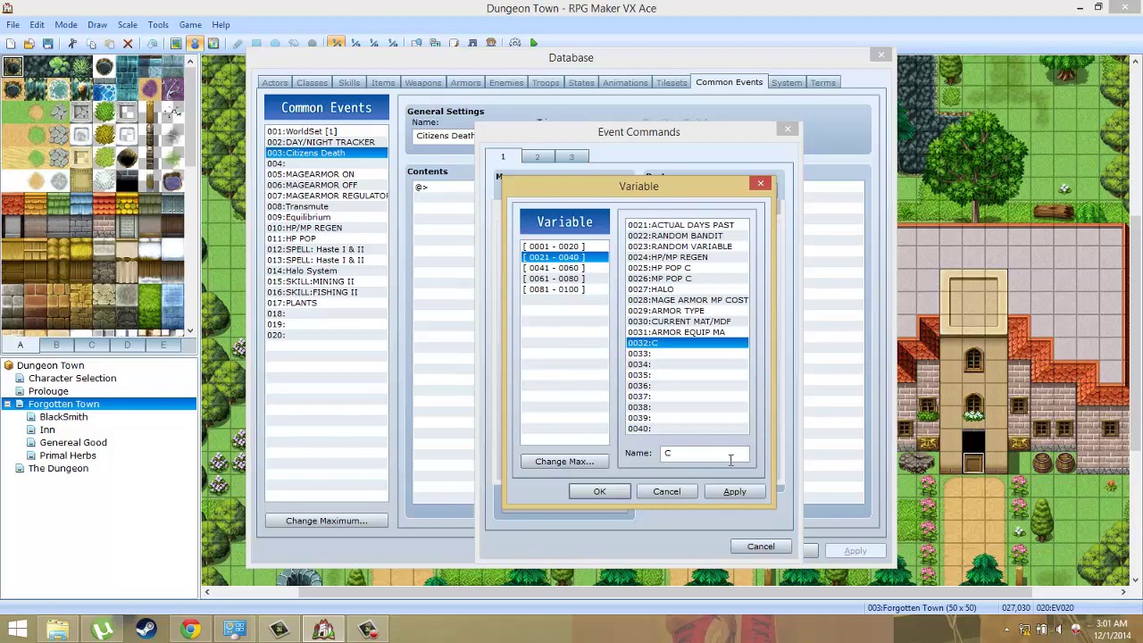
{"action": "type", "text": "TIZENS"}
Compare CITIZENS Equal to constant 100 and insert the branch with its Else case.
{"action": "left_click", "coordinate": [601, 491]}
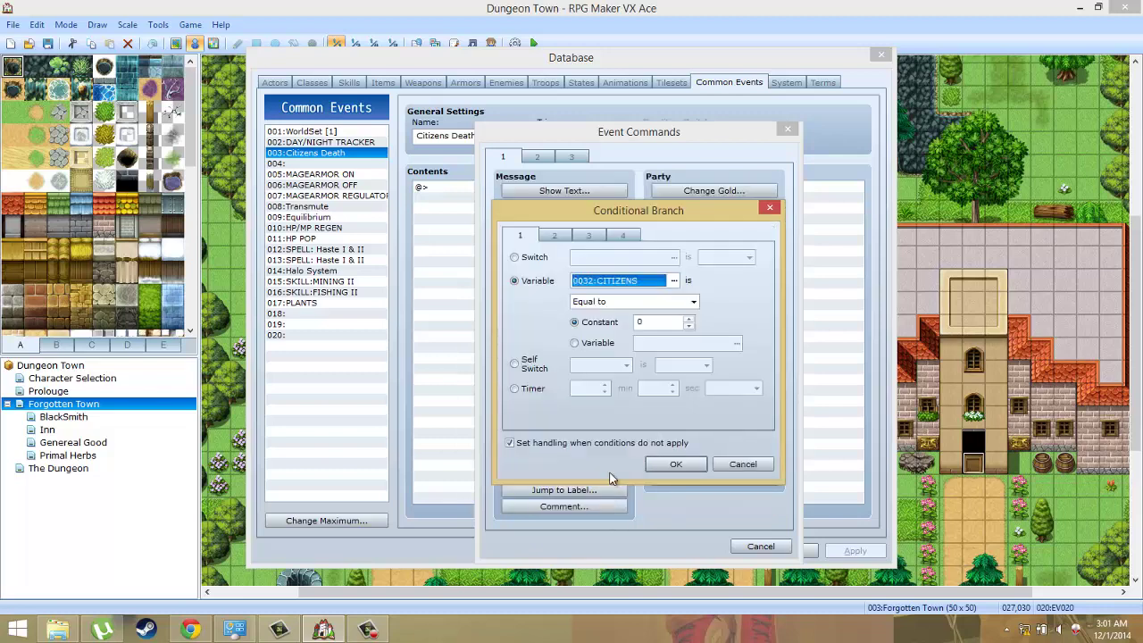
{"action": "double_click", "coordinate": [654, 321]}
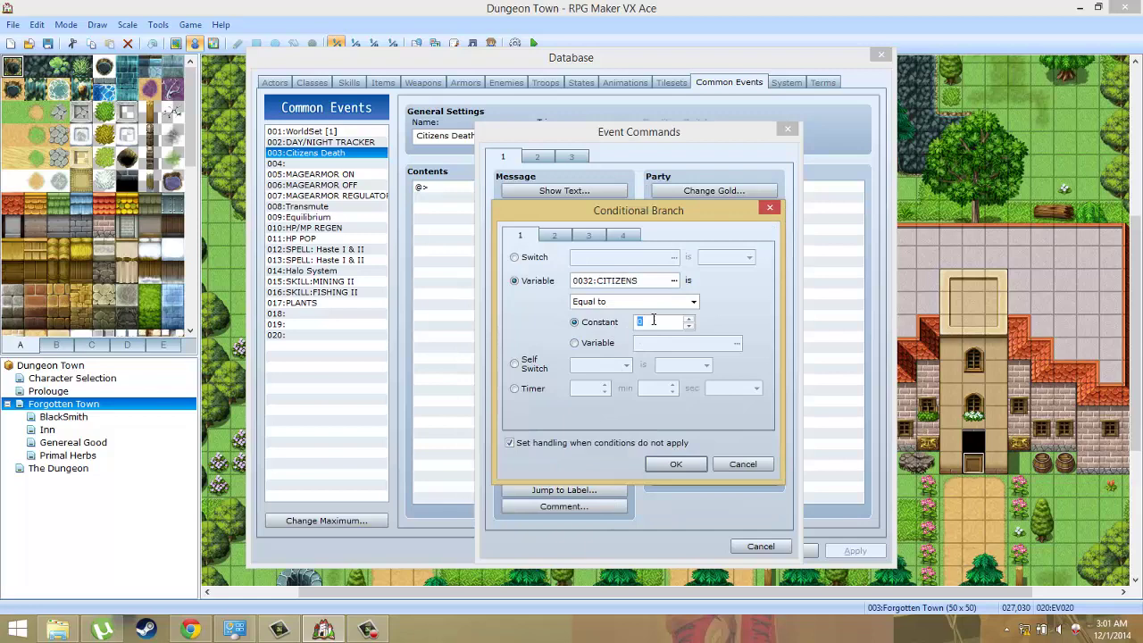
{"action": "type", "text": "100"}
{"action": "left_click", "coordinate": [676, 463]}
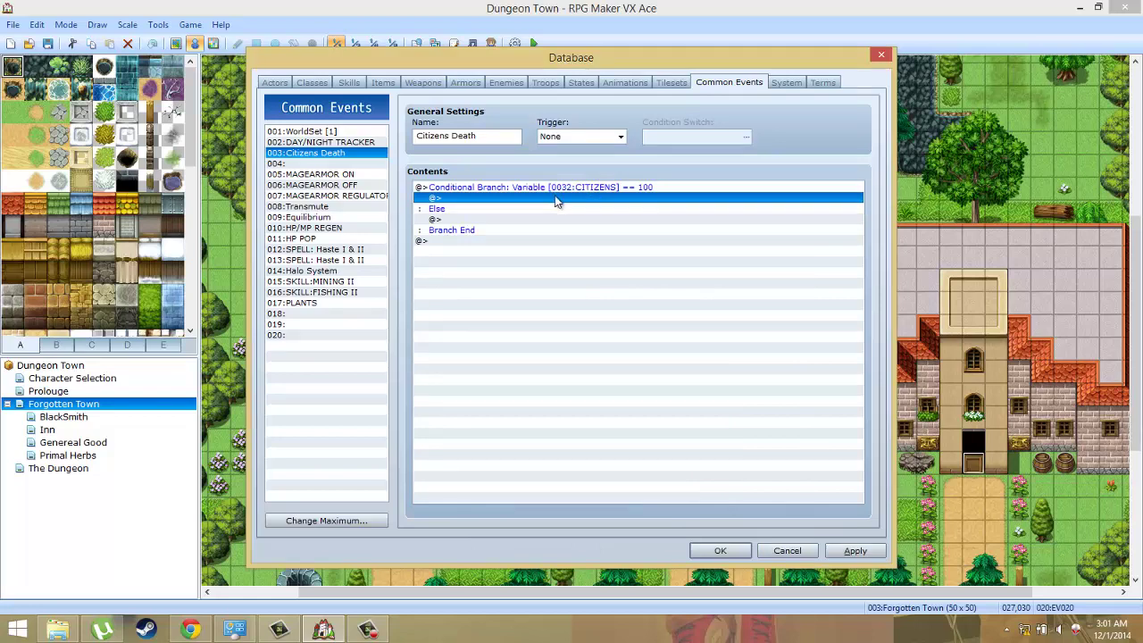
Check the command options for the Else line and the branch, closing the command list unchanged.
{"action": "left_click", "coordinate": [537, 223]}
{"action": "right_click", "coordinate": [540, 223]}
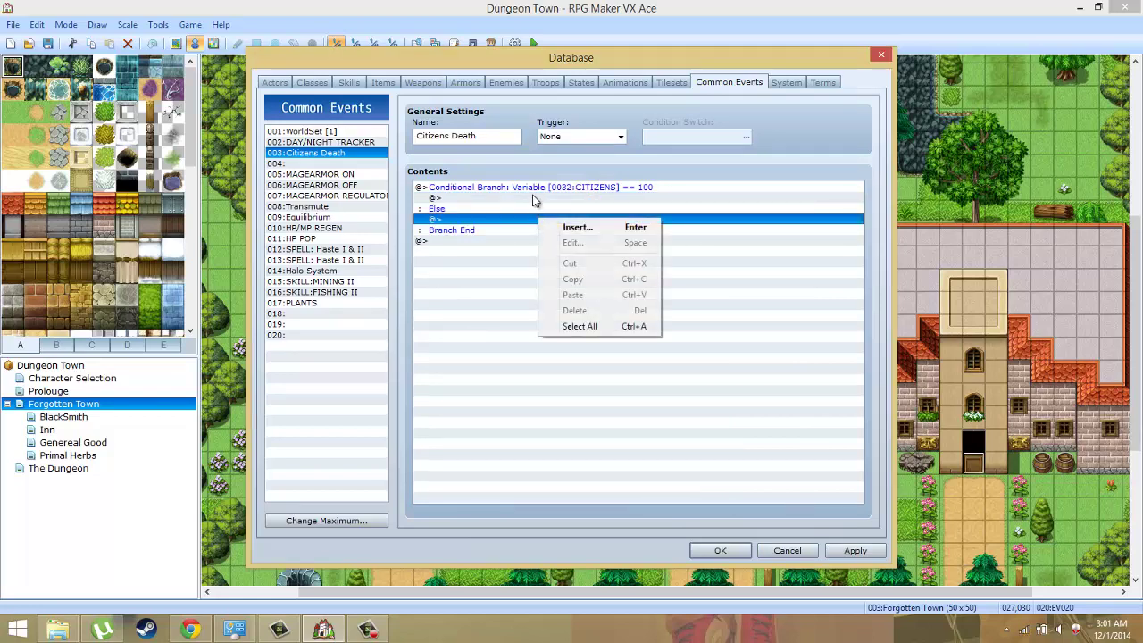
{"action": "left_click", "coordinate": [534, 187]}
{"action": "right_click", "coordinate": [534, 188]}
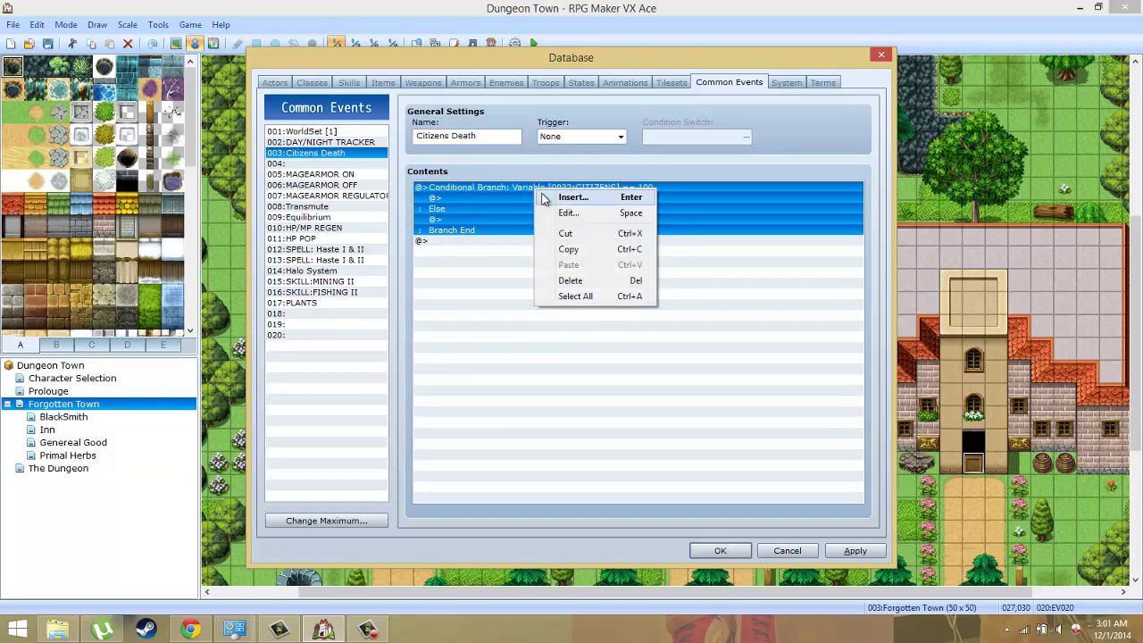
{"action": "left_click", "coordinate": [550, 197]}
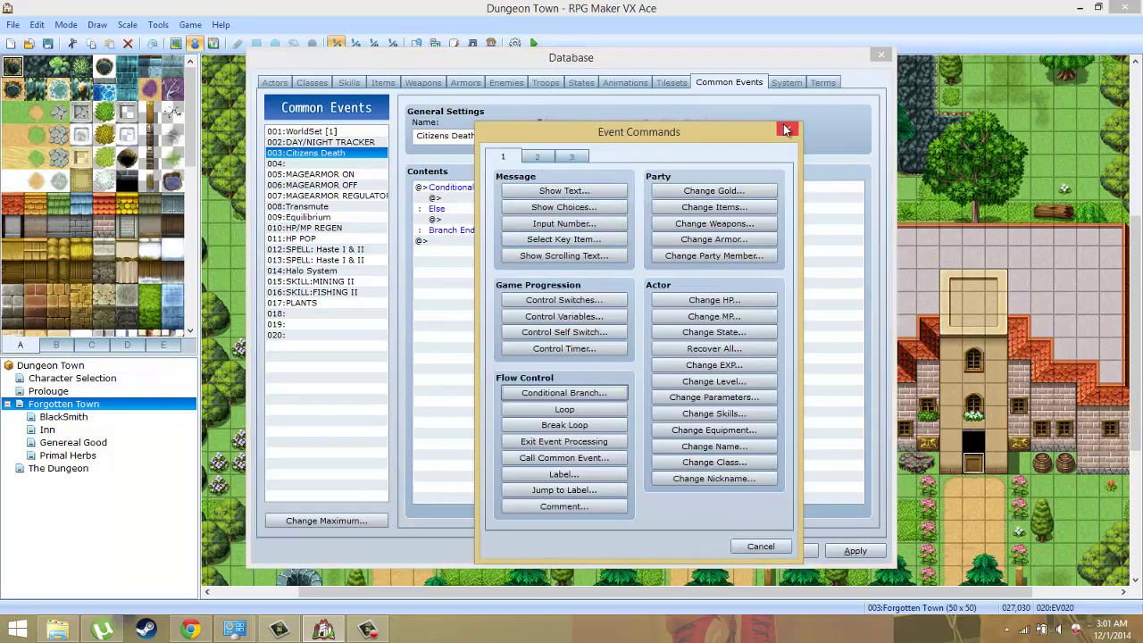
{"action": "left_click", "coordinate": [786, 130]}
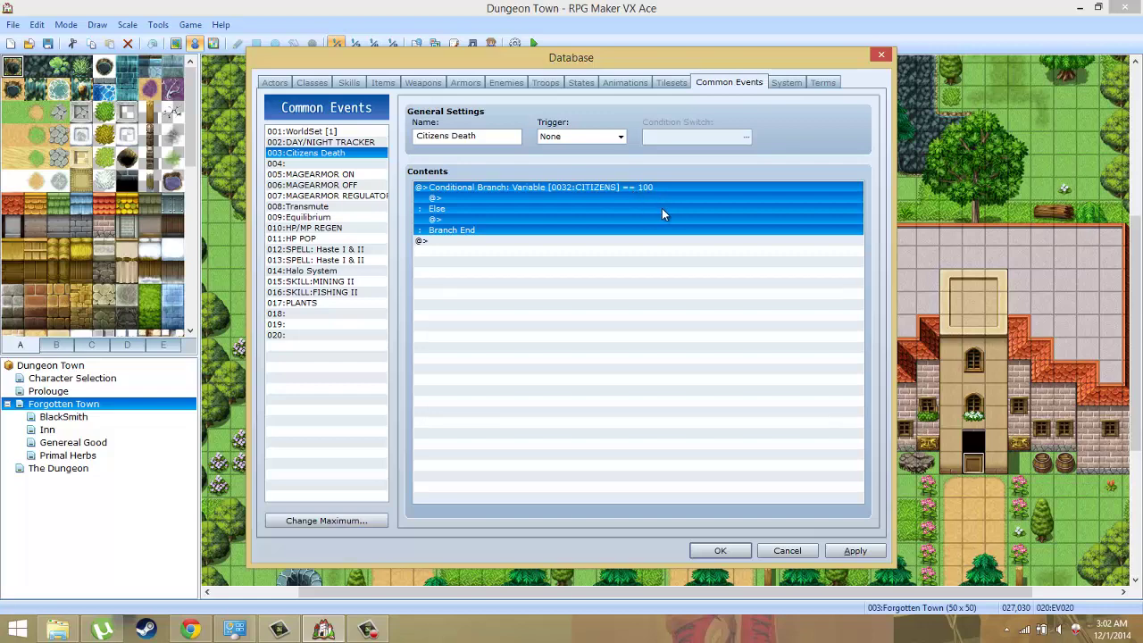
Edit the branch to compare CITIZENS Less than or Equal to constant 0 instead of 100.
{"action": "left_click", "coordinate": [645, 241]}
{"action": "double_click", "coordinate": [637, 187]}
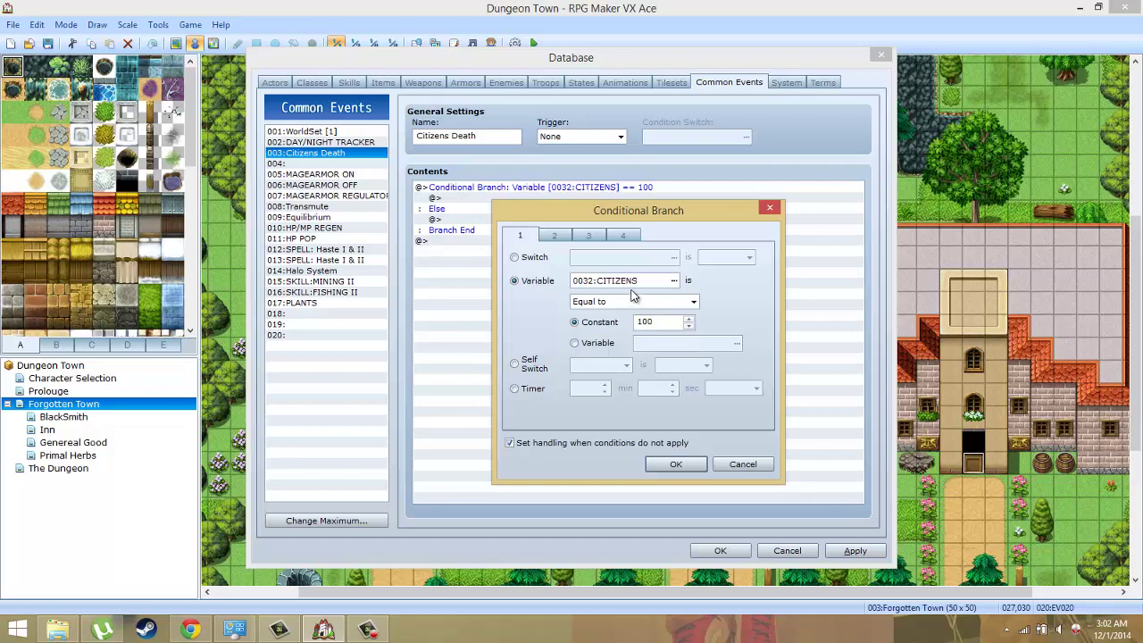
{"action": "left_click", "coordinate": [662, 306]}
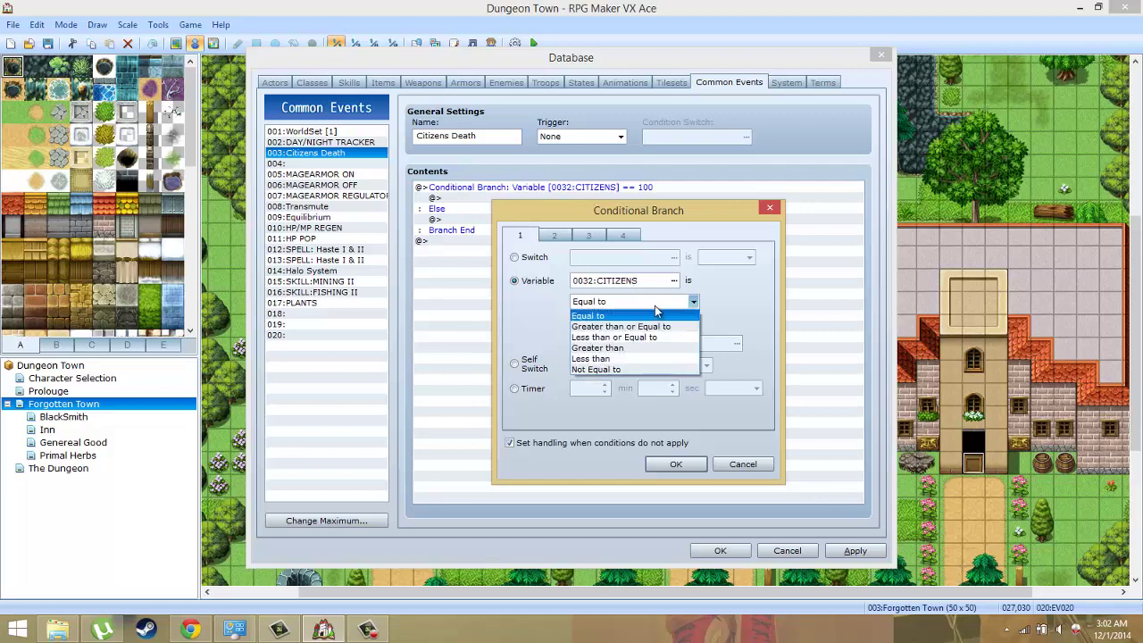
{"action": "left_click", "coordinate": [643, 338]}
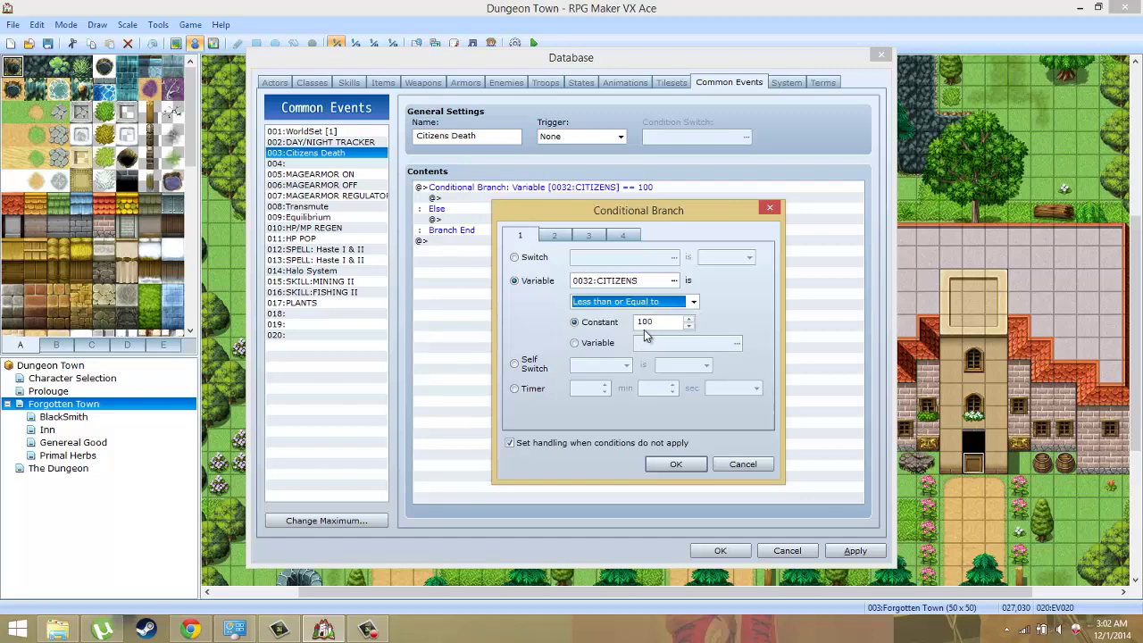
{"action": "double_click", "coordinate": [658, 322]}
{"action": "type", "text": "0"}
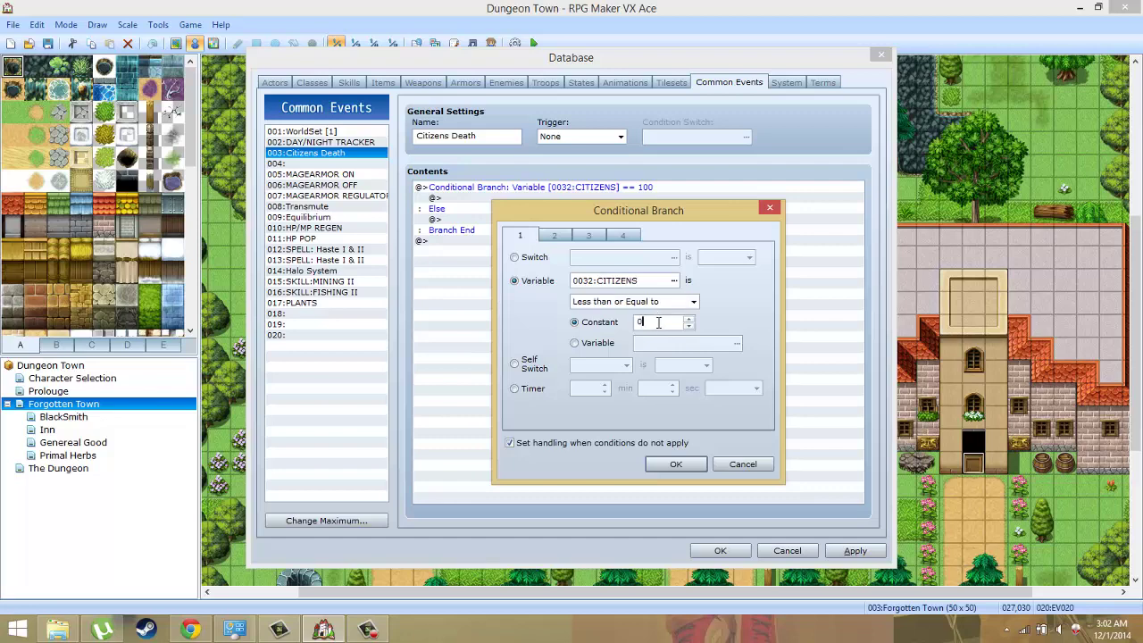
{"action": "left_click", "coordinate": [700, 464]}
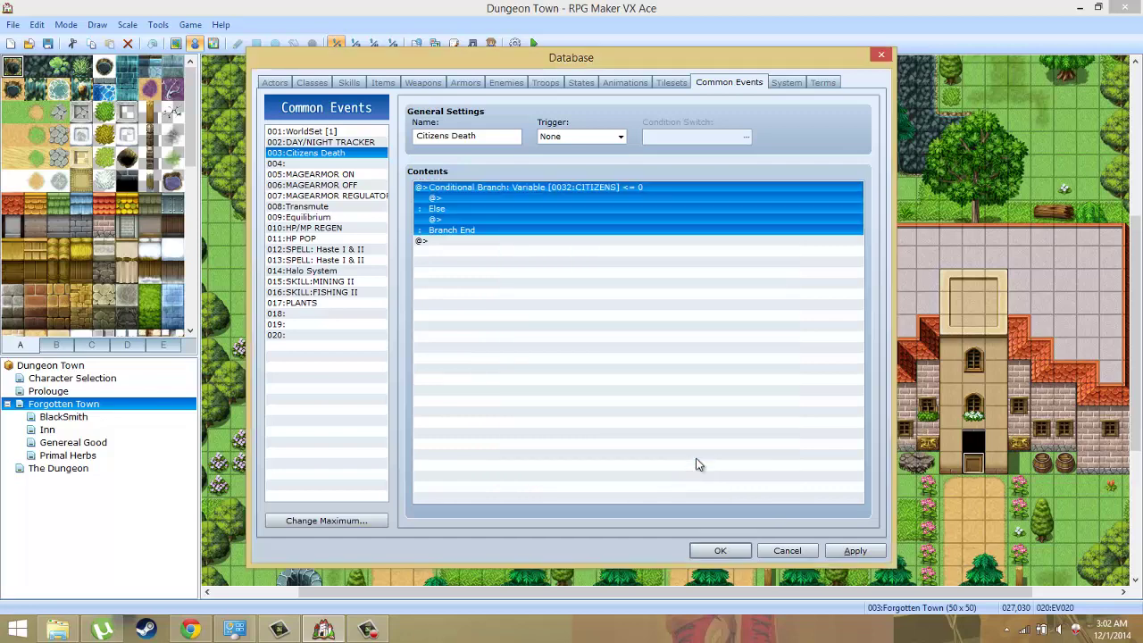
Add a Game Over command inside the branch's true section.
{"action": "left_click", "coordinate": [515, 208]}
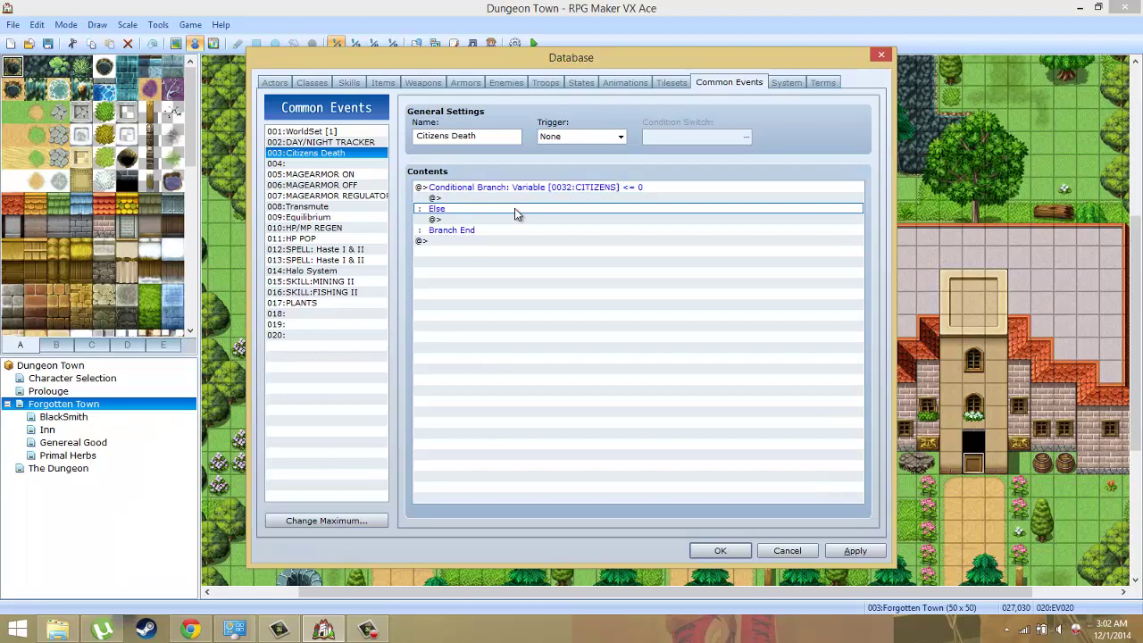
{"action": "left_click", "coordinate": [514, 200]}
{"action": "right_click", "coordinate": [515, 204]}
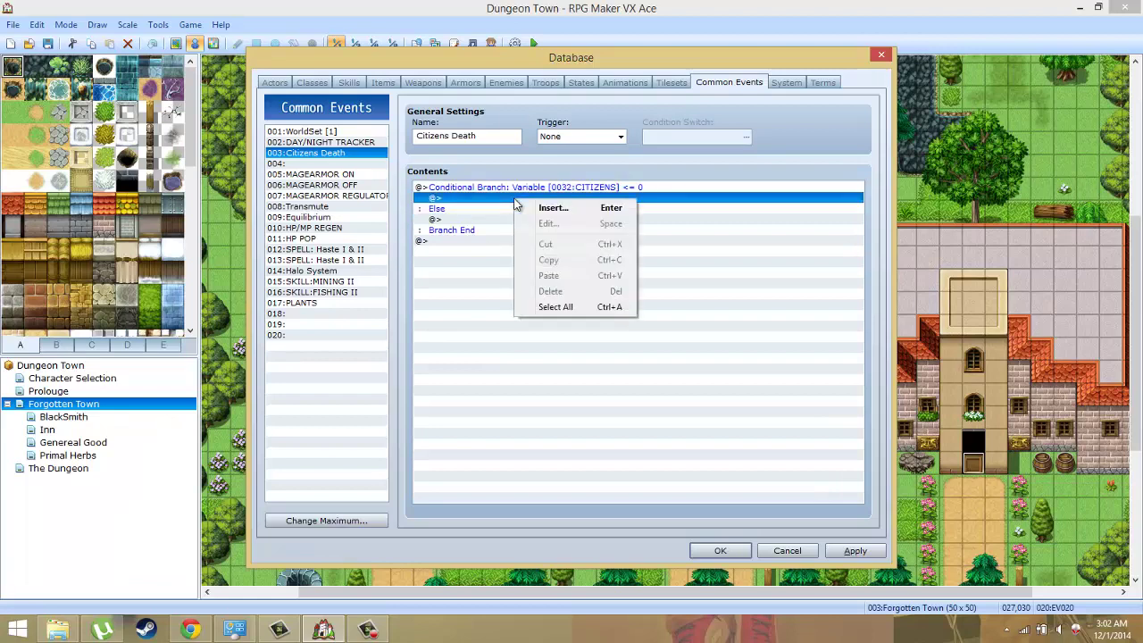
{"action": "left_click", "coordinate": [536, 210]}
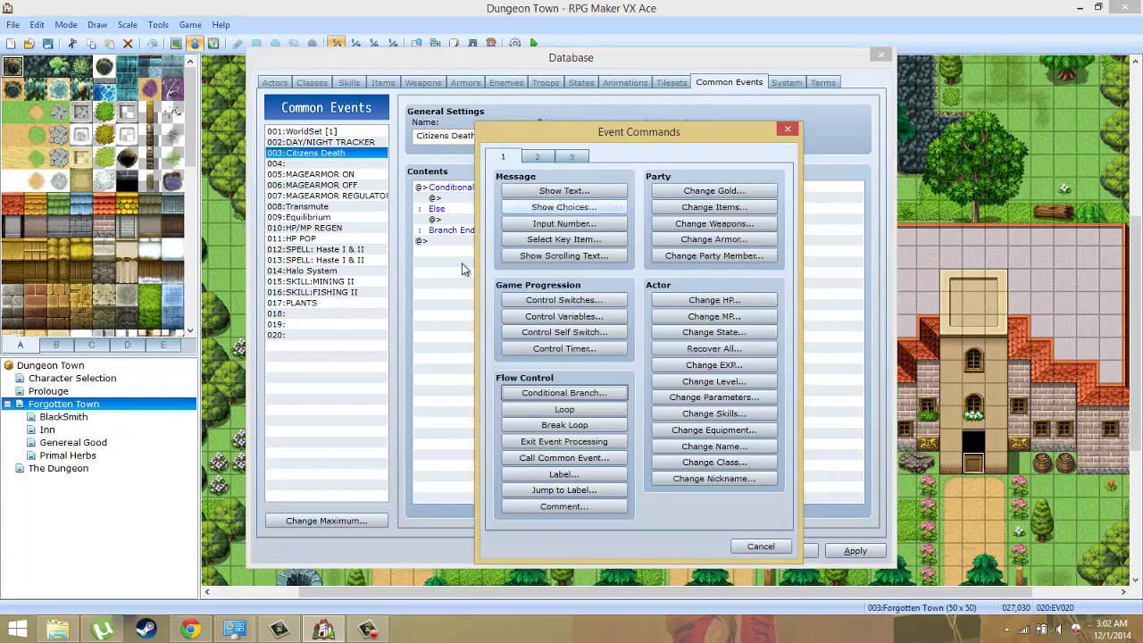
{"action": "left_click", "coordinate": [572, 157]}
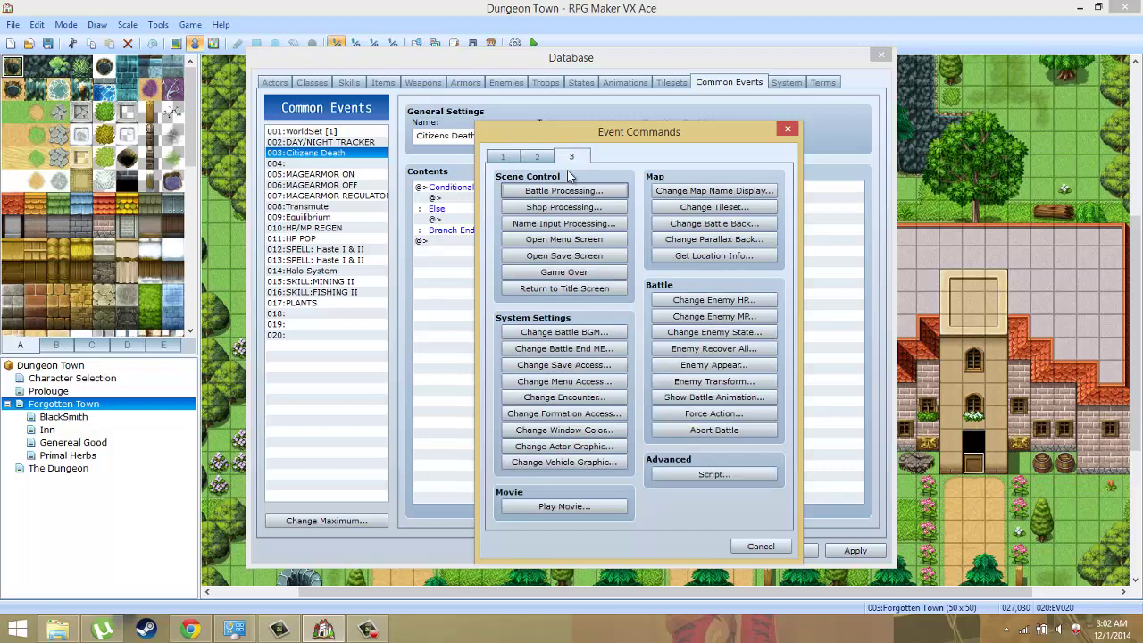
{"action": "left_click", "coordinate": [568, 275]}
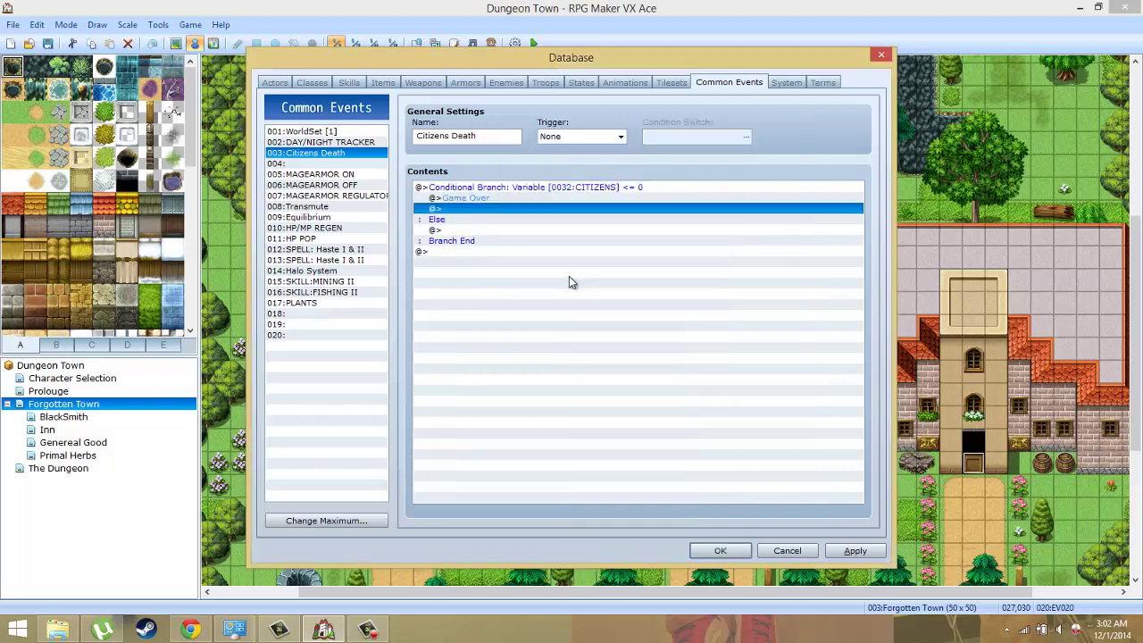
Insert an empty Show Text with Dim Background and Top position above Game Over.
{"action": "left_click", "coordinate": [506, 200]}
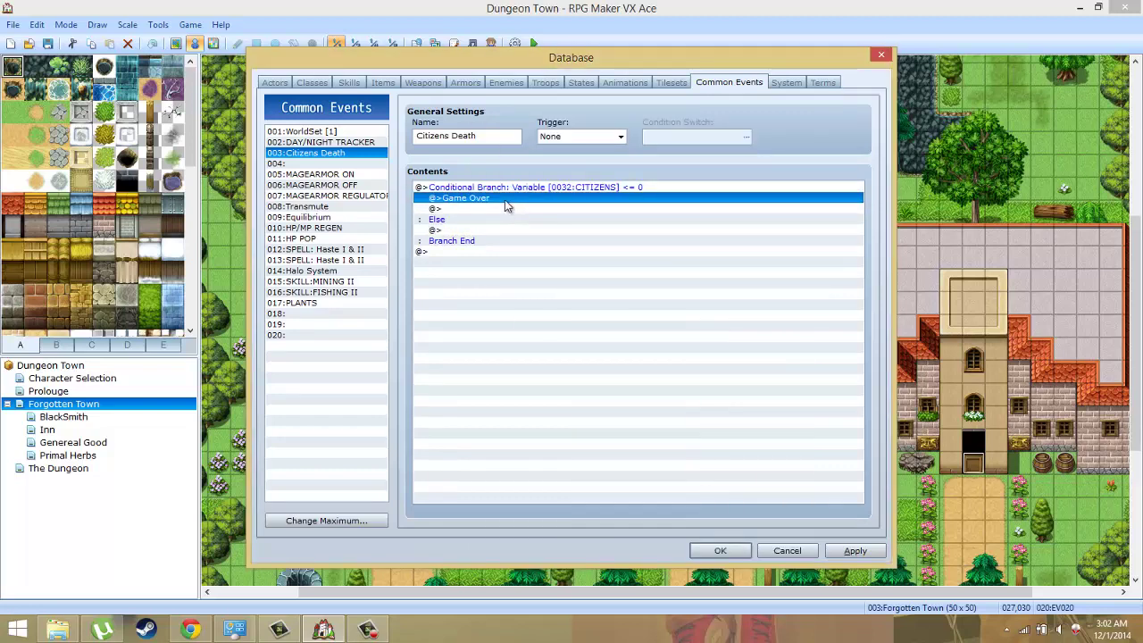
{"action": "right_click", "coordinate": [505, 199]}
{"action": "left_click", "coordinate": [512, 205]}
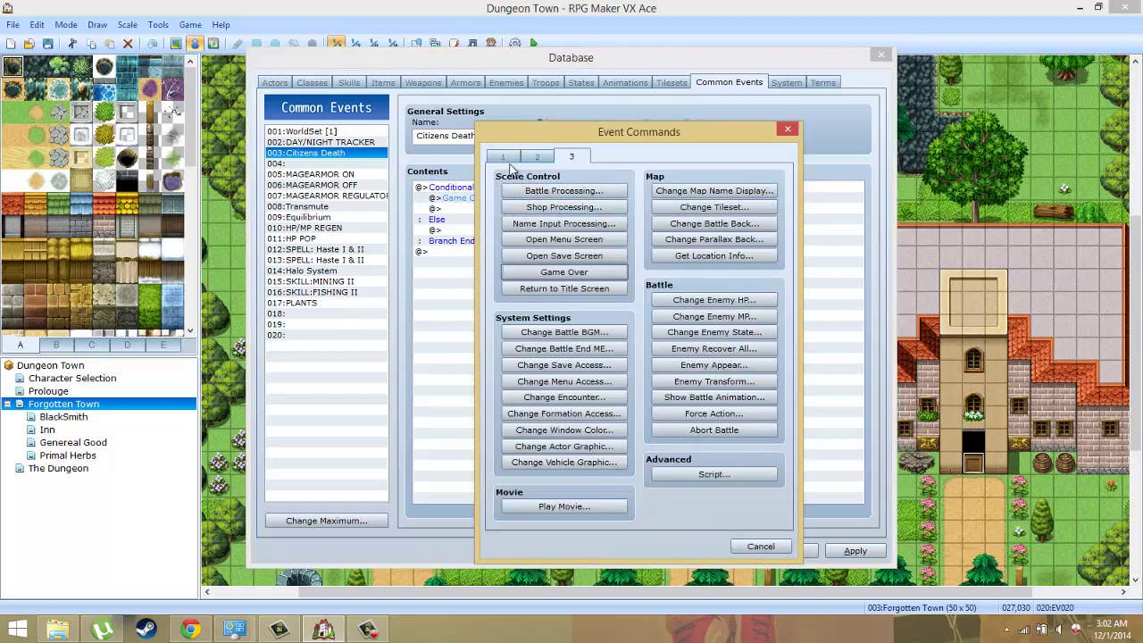
{"action": "left_click", "coordinate": [511, 159]}
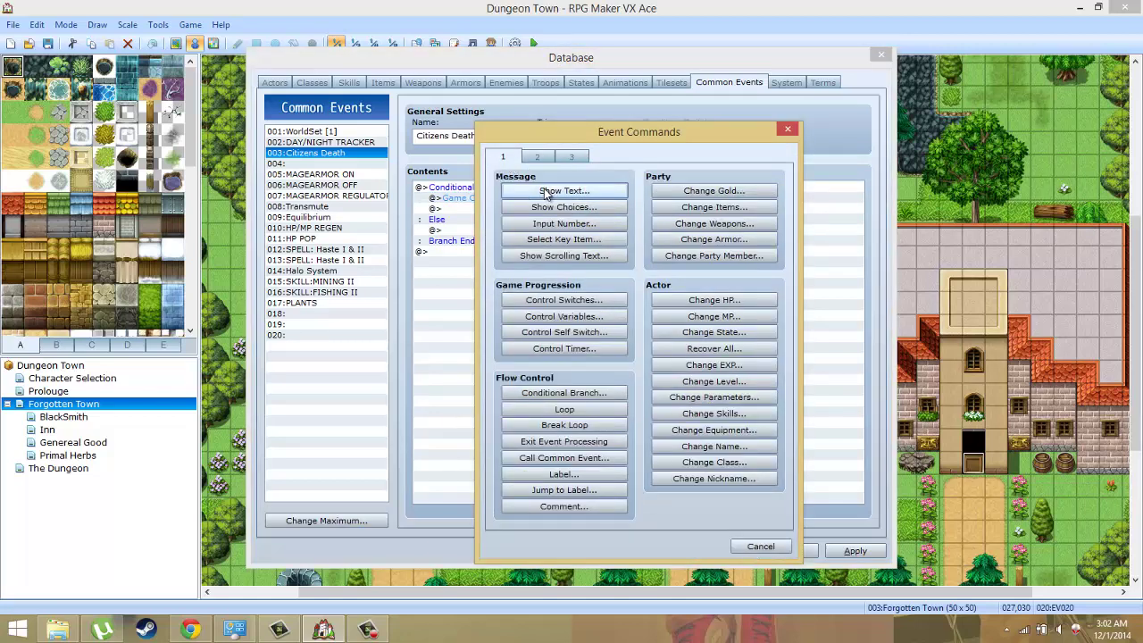
{"action": "left_click", "coordinate": [549, 192]}
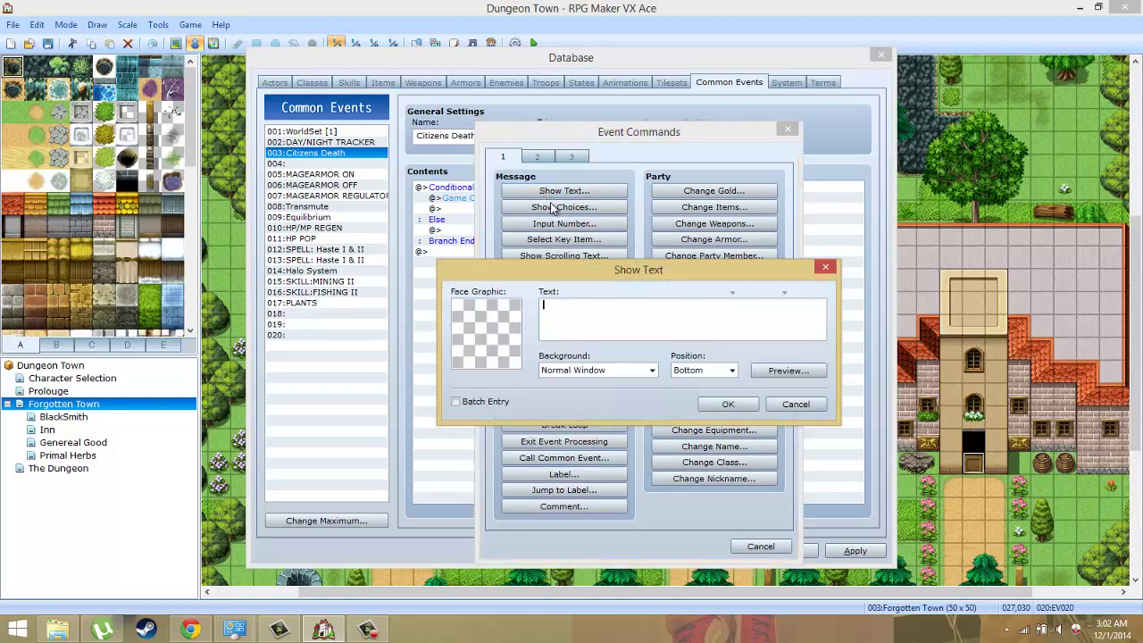
{"action": "left_click", "coordinate": [611, 371]}
{"action": "left_click", "coordinate": [615, 390]}
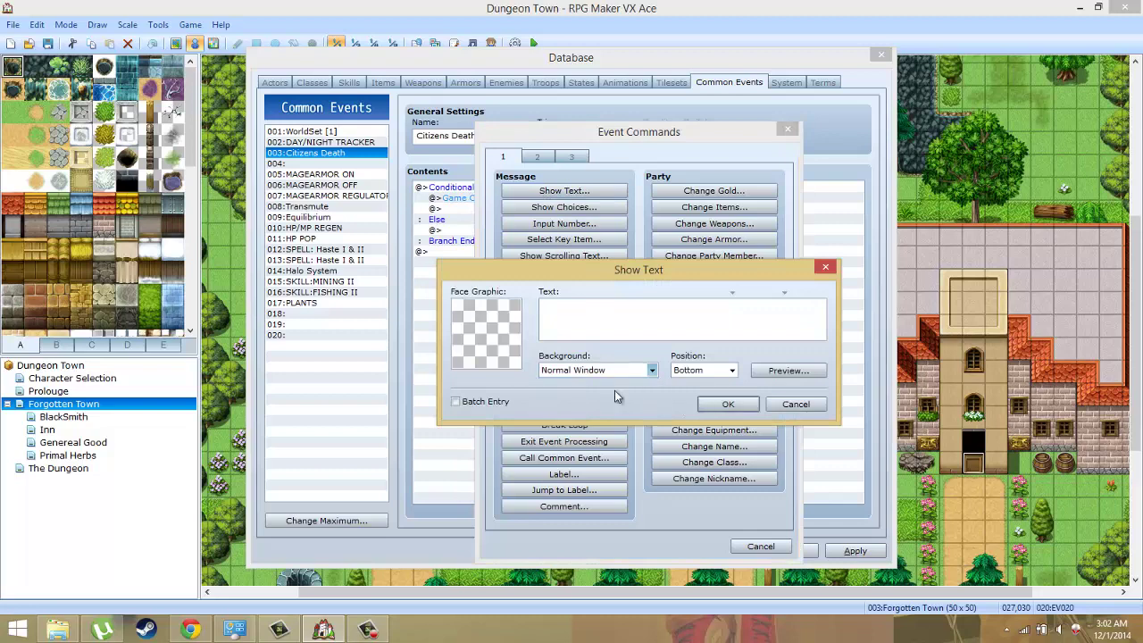
{"action": "left_click", "coordinate": [687, 371]}
{"action": "left_click", "coordinate": [685, 387]}
{"action": "left_click", "coordinate": [721, 404]}
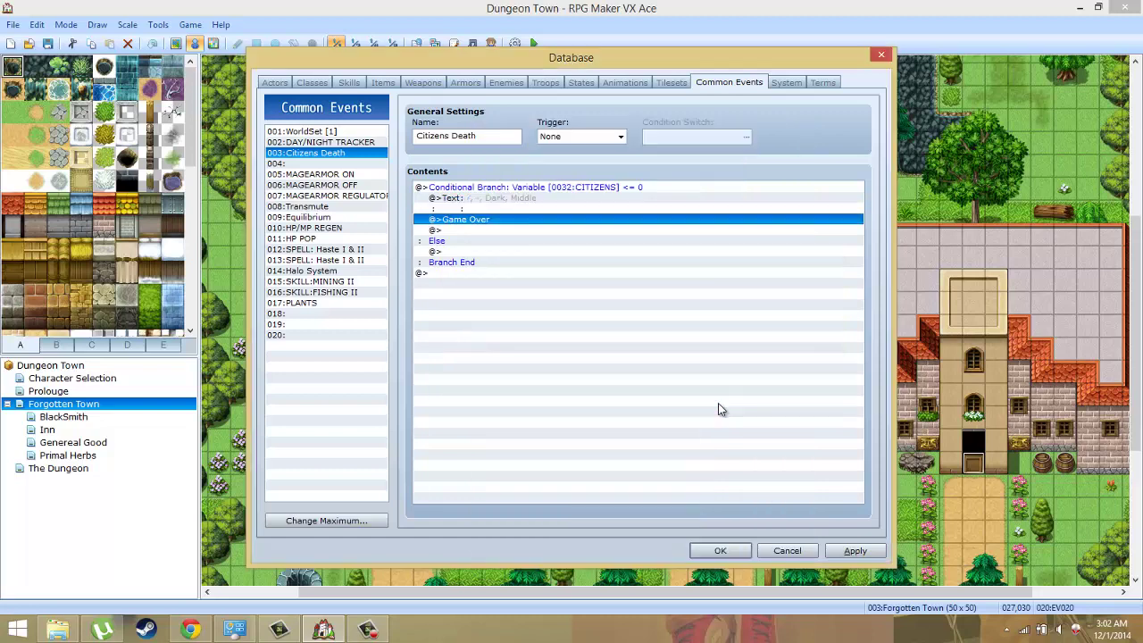
Under Else, start a Control Variables command and name variable 0033 'DAY CITIZEN DIE'.
{"action": "left_click", "coordinate": [459, 251]}
{"action": "right_click", "coordinate": [459, 251]}
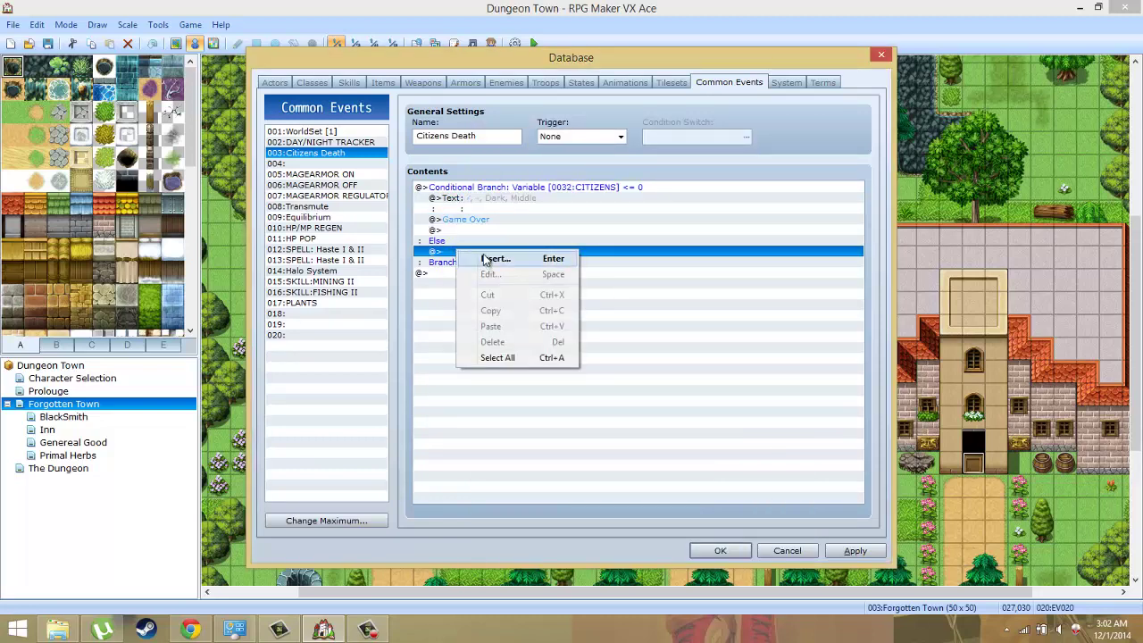
{"action": "left_click", "coordinate": [484, 259]}
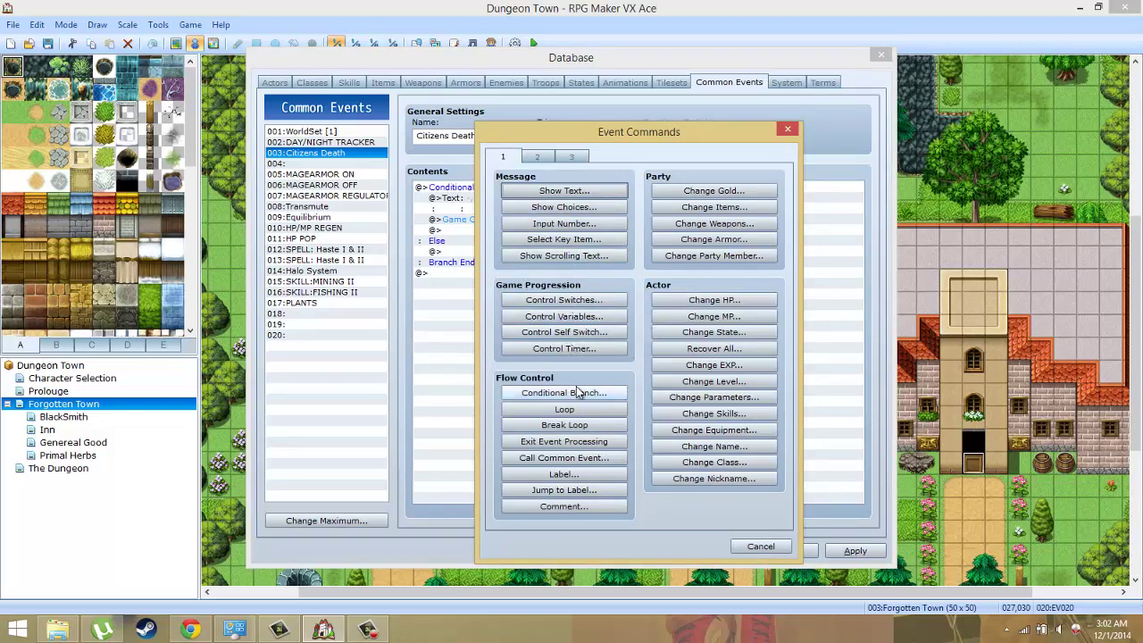
{"action": "left_click", "coordinate": [579, 314]}
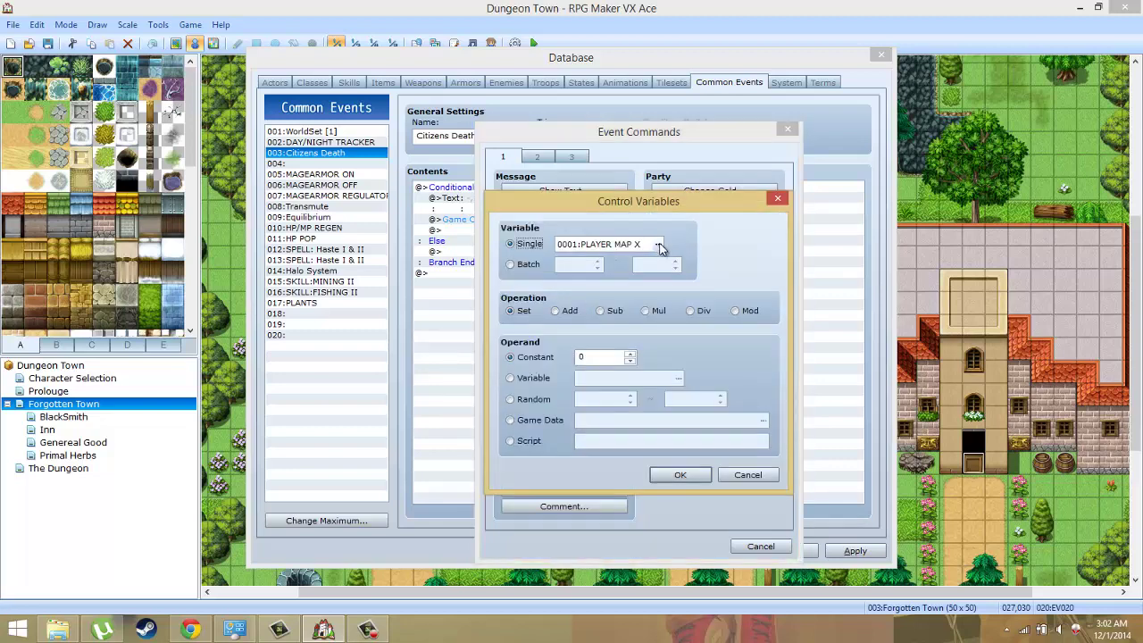
{"action": "left_click", "coordinate": [659, 244]}
{"action": "left_click", "coordinate": [658, 355]}
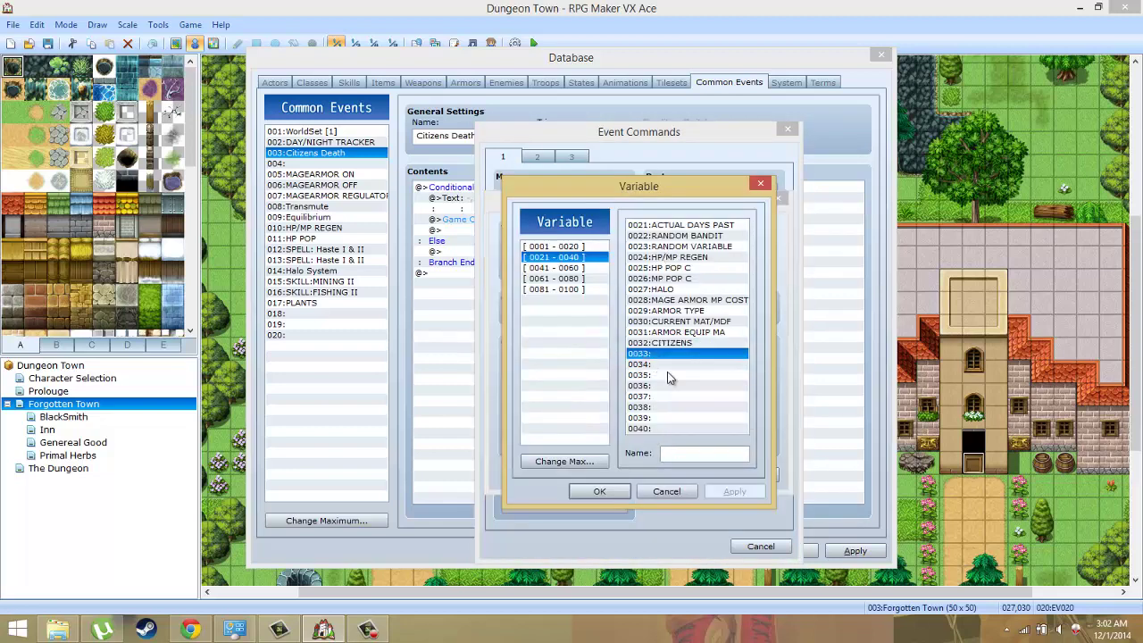
{"action": "left_click", "coordinate": [711, 453]}
{"action": "type", "text": "D"}
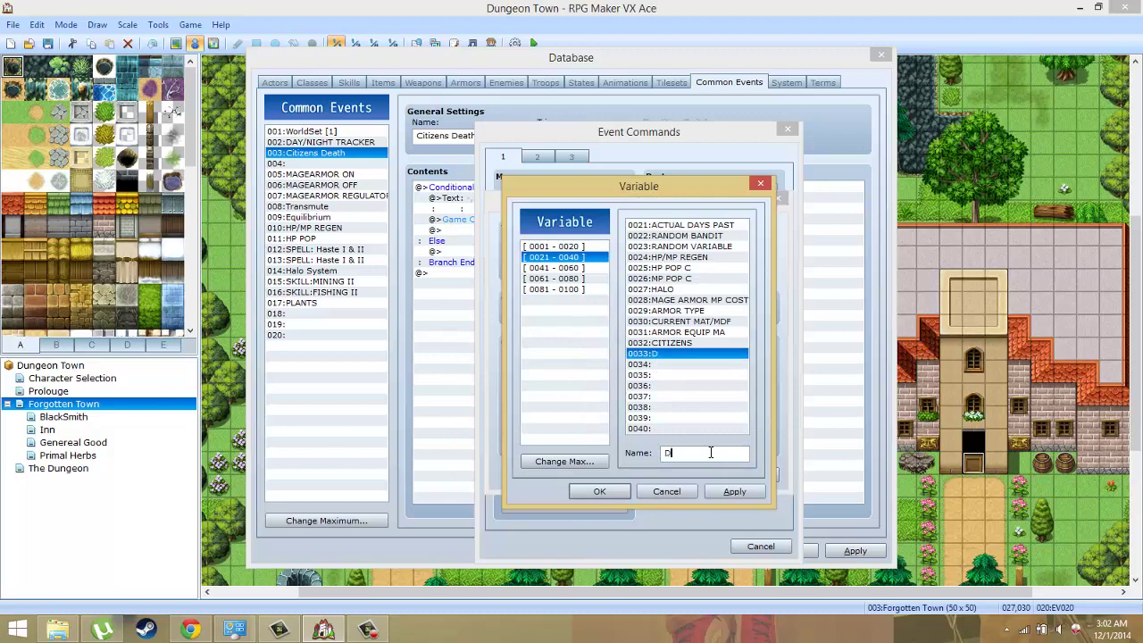
{"action": "type", "text": "ay of sacrifice"}
{"action": "key", "text": "ctrl+a"}
{"action": "type", "text": "DAY CITIZEN D"}
{"action": "left_click", "coordinate": [599, 491]}
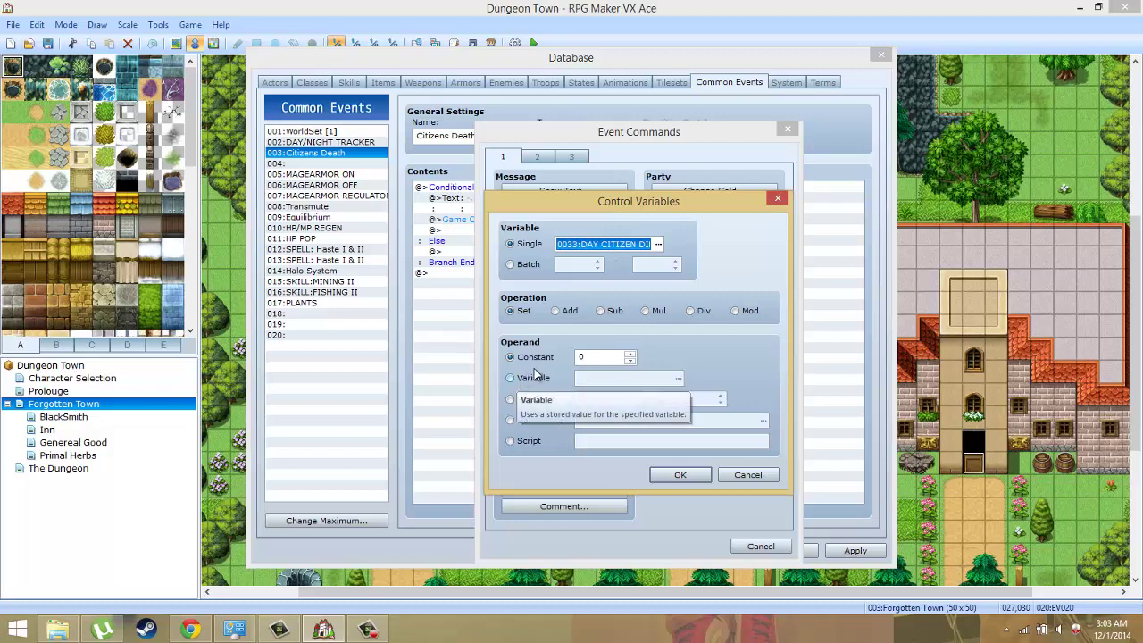
Set the operation to Add, then close the command without inserting it.
{"action": "left_click", "coordinate": [554, 311]}
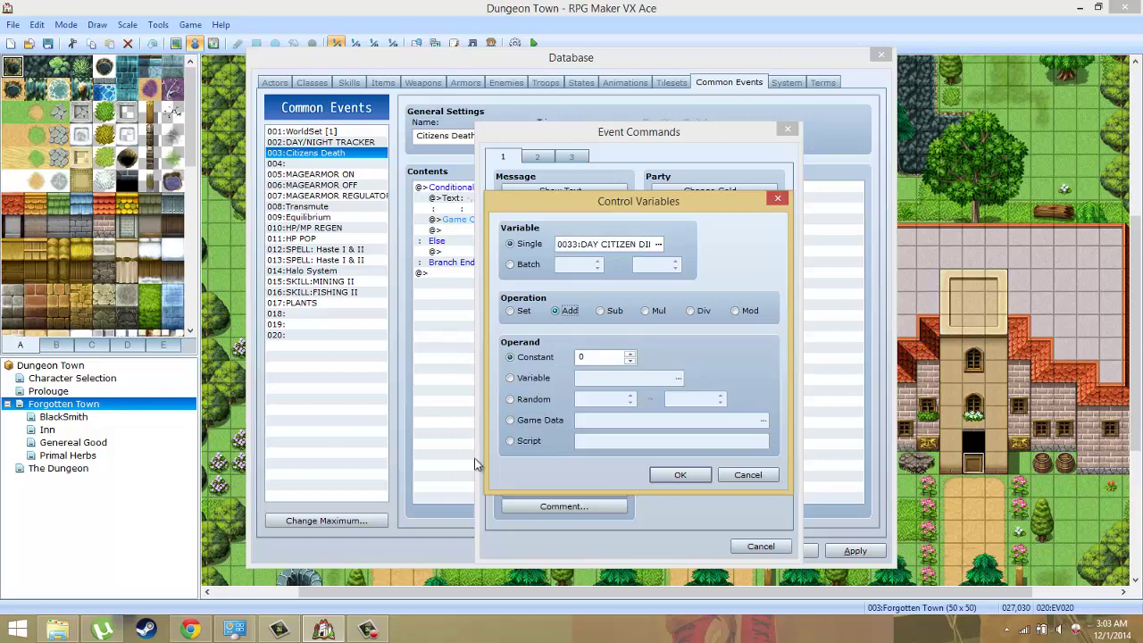
{"action": "left_click", "coordinate": [387, 634]}
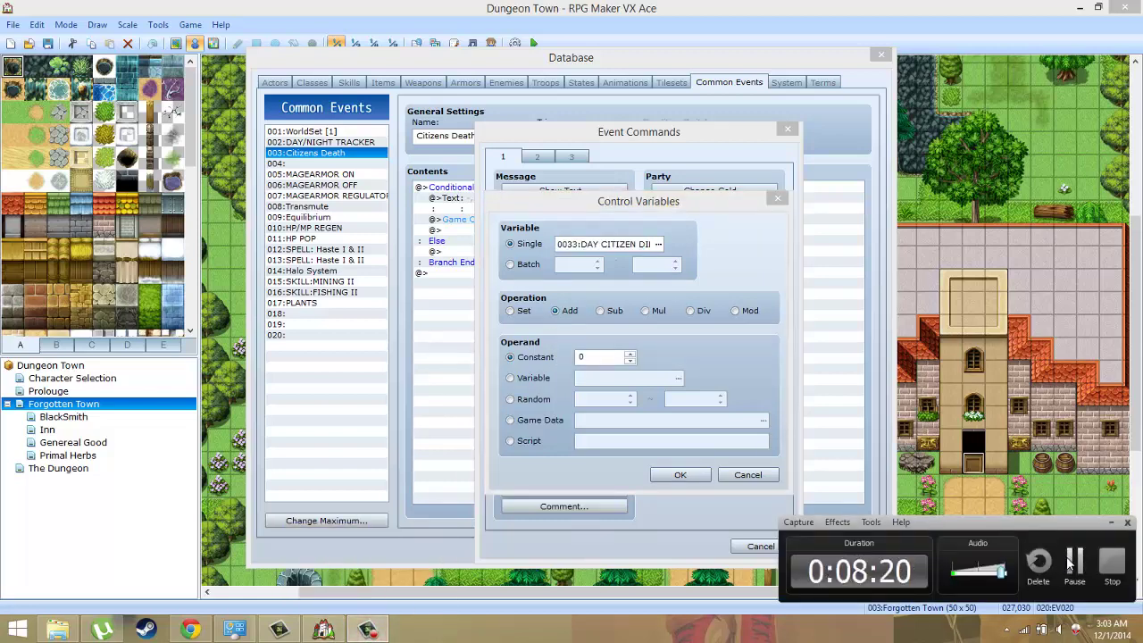
{"action": "left_click", "coordinate": [1067, 561]}
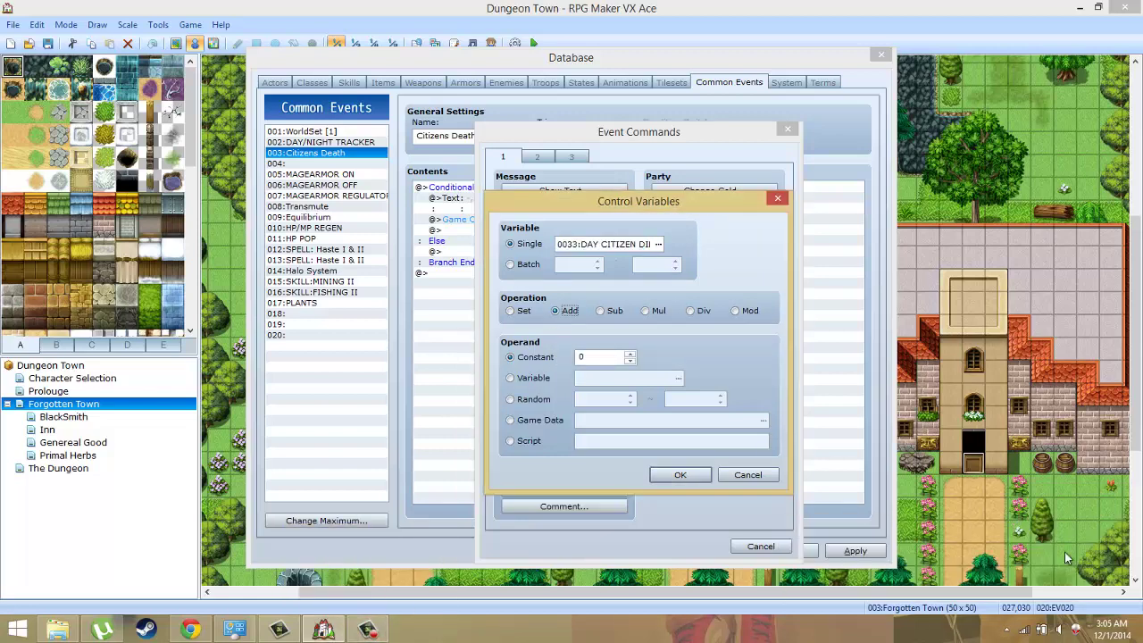
{"action": "left_click", "coordinate": [780, 199]}
Start a variable-based Conditional Branch on the empty line under Else.
{"action": "left_click", "coordinate": [783, 130]}
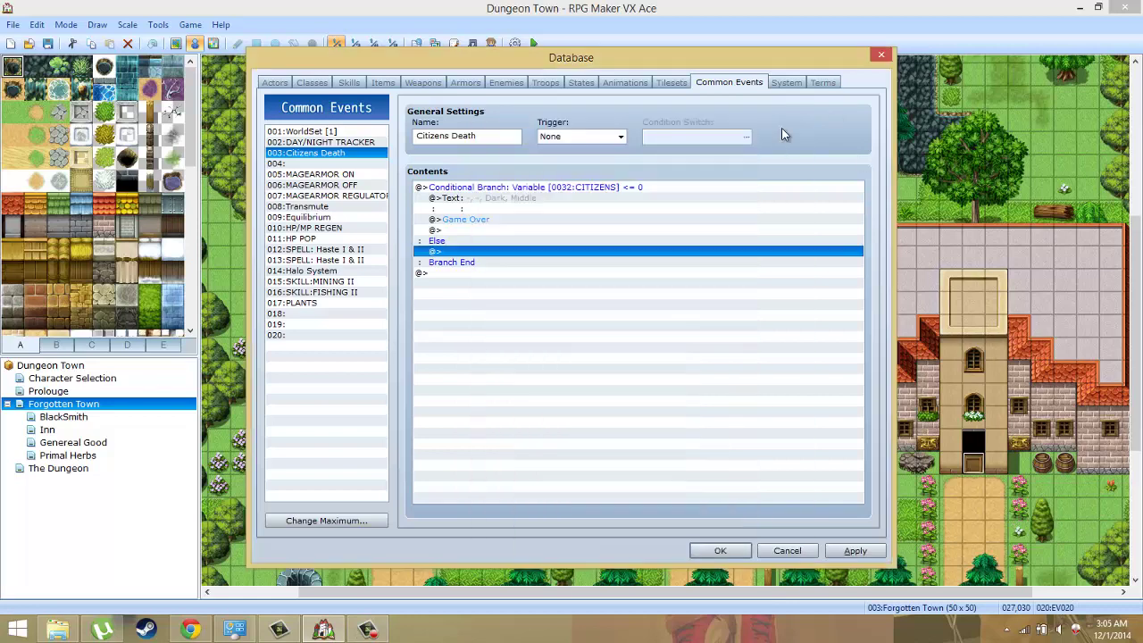
{"action": "right_click", "coordinate": [548, 250]}
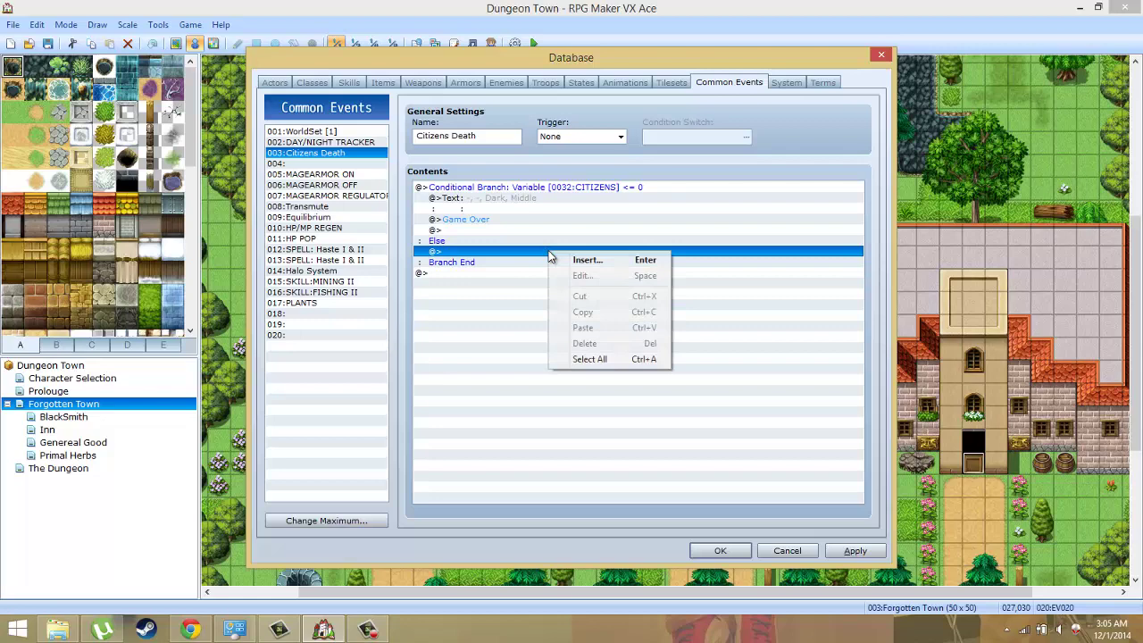
{"action": "left_click", "coordinate": [562, 261]}
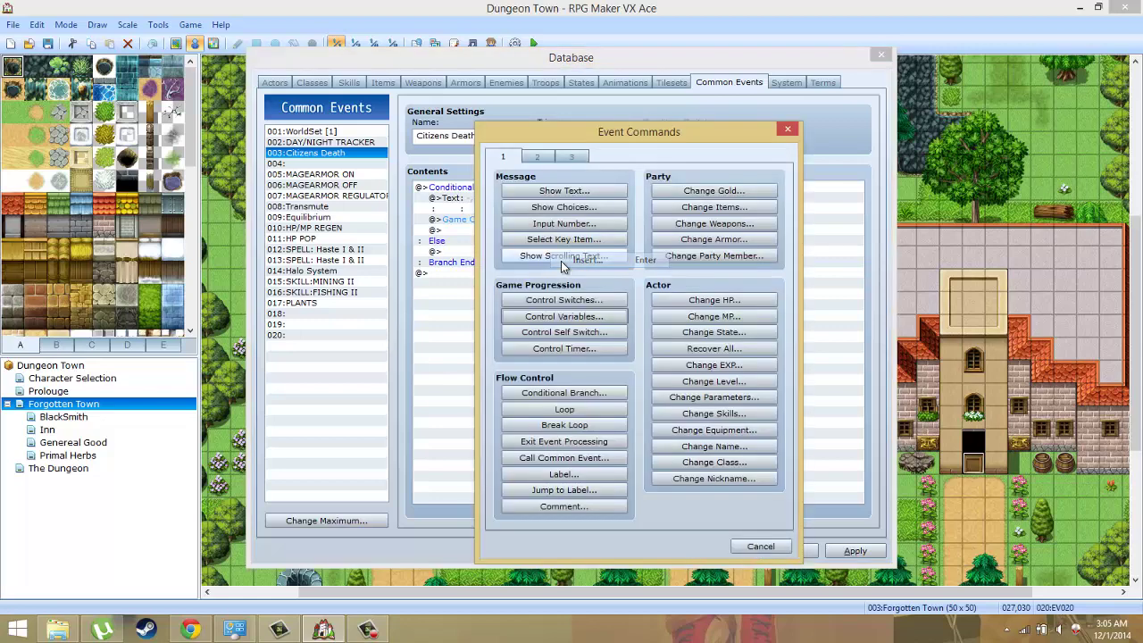
{"action": "left_click", "coordinate": [551, 397]}
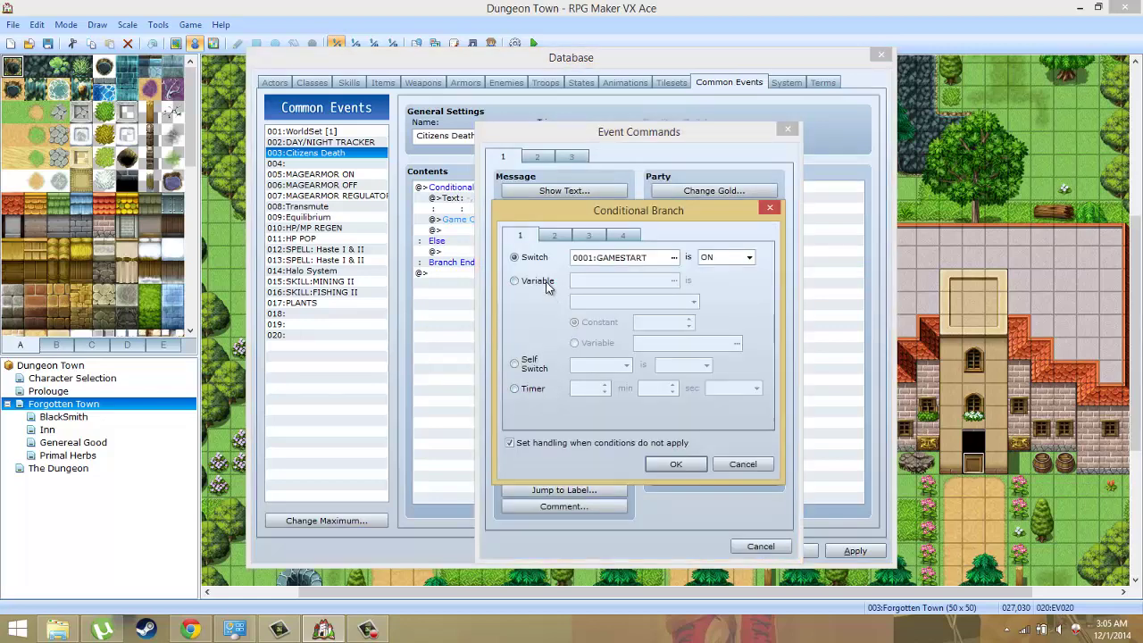
{"action": "left_click", "coordinate": [540, 282]}
{"action": "left_click", "coordinate": [673, 281]}
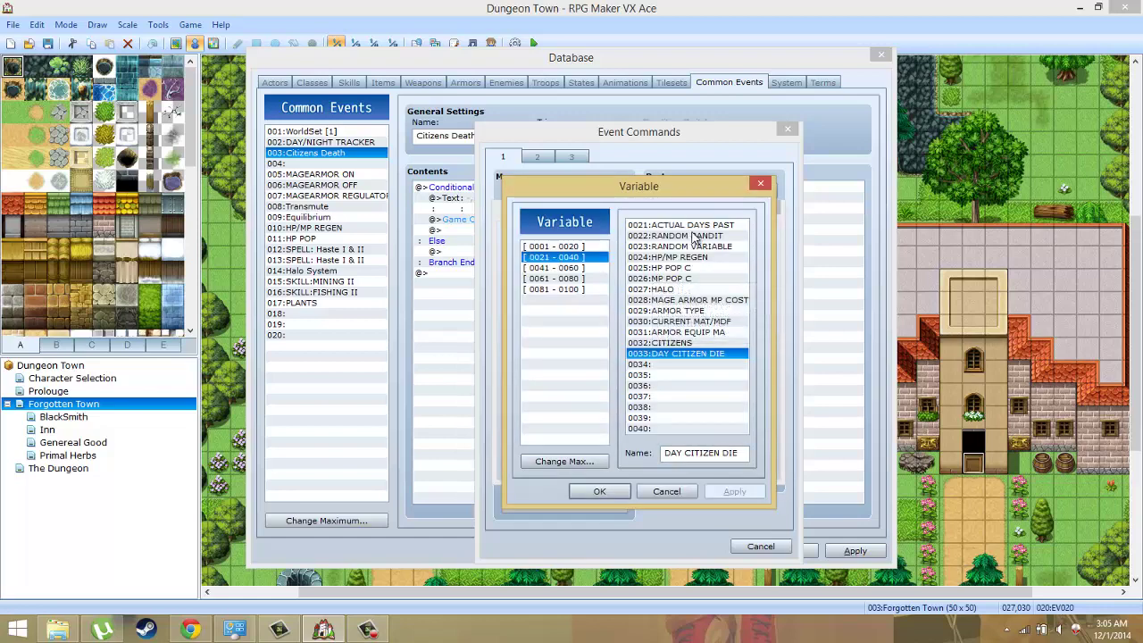
Choose variable 0006 GAME TIME DAYS, compare Equal to constant 5, and insert the branch.
{"action": "left_click", "coordinate": [595, 247]}
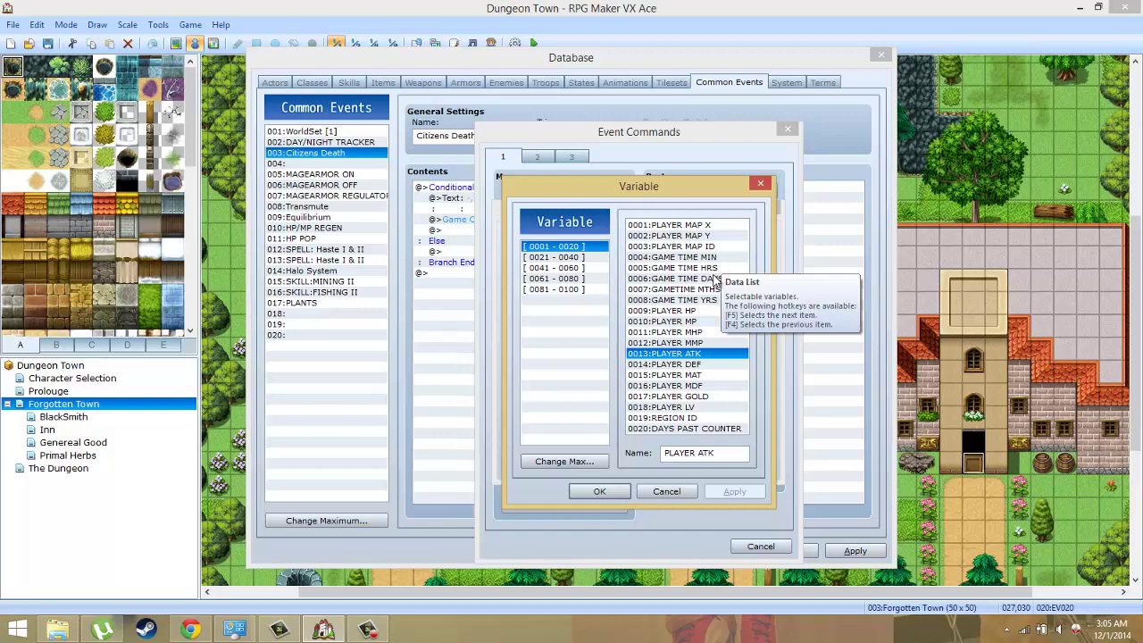
{"action": "left_click", "coordinate": [676, 291]}
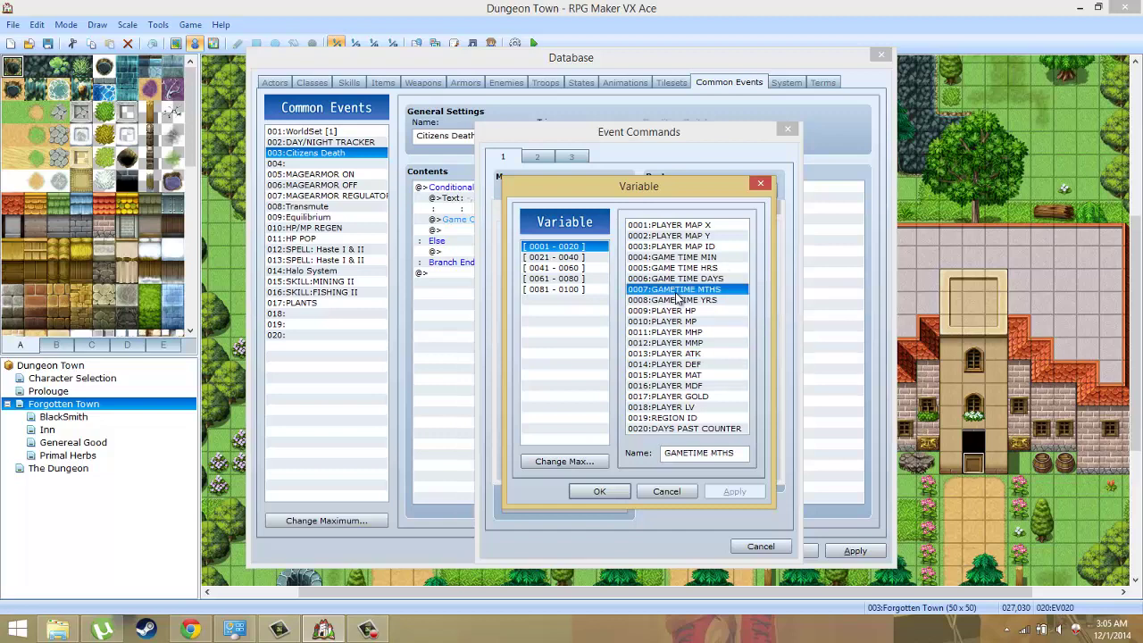
{"action": "left_click", "coordinate": [679, 282]}
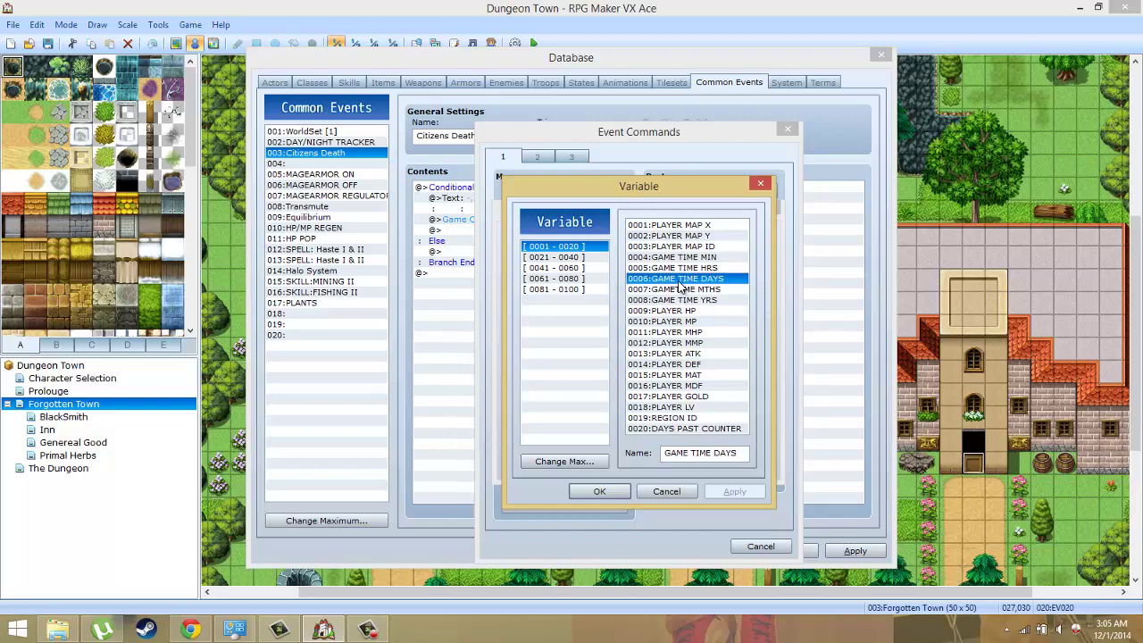
{"action": "left_click", "coordinate": [686, 290]}
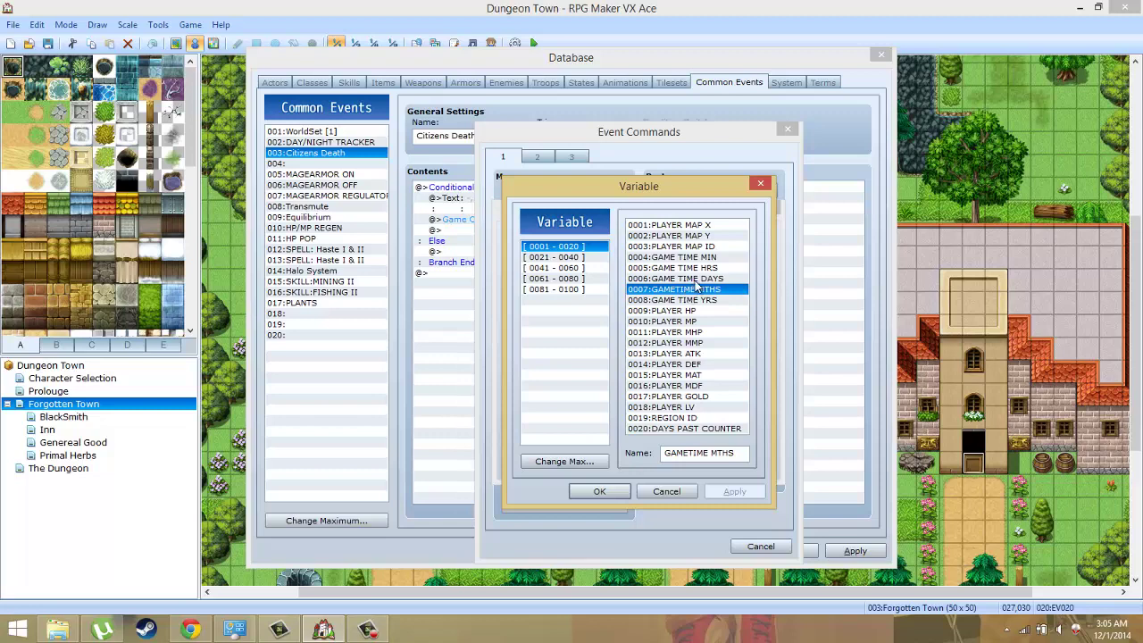
{"action": "left_click", "coordinate": [717, 281]}
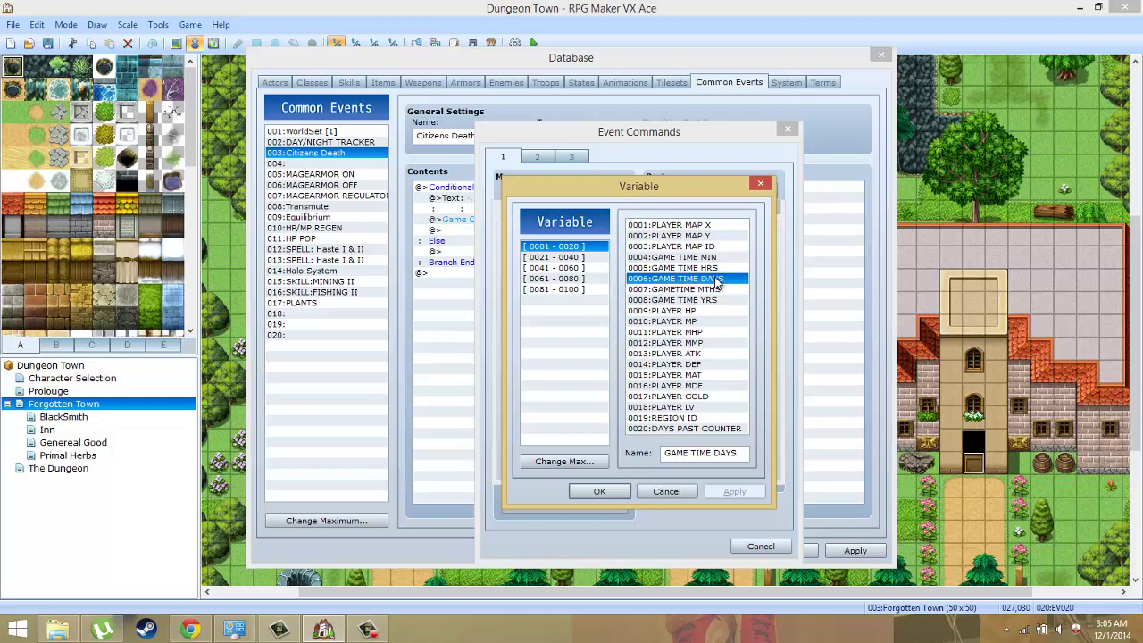
{"action": "double_click", "coordinate": [716, 280]}
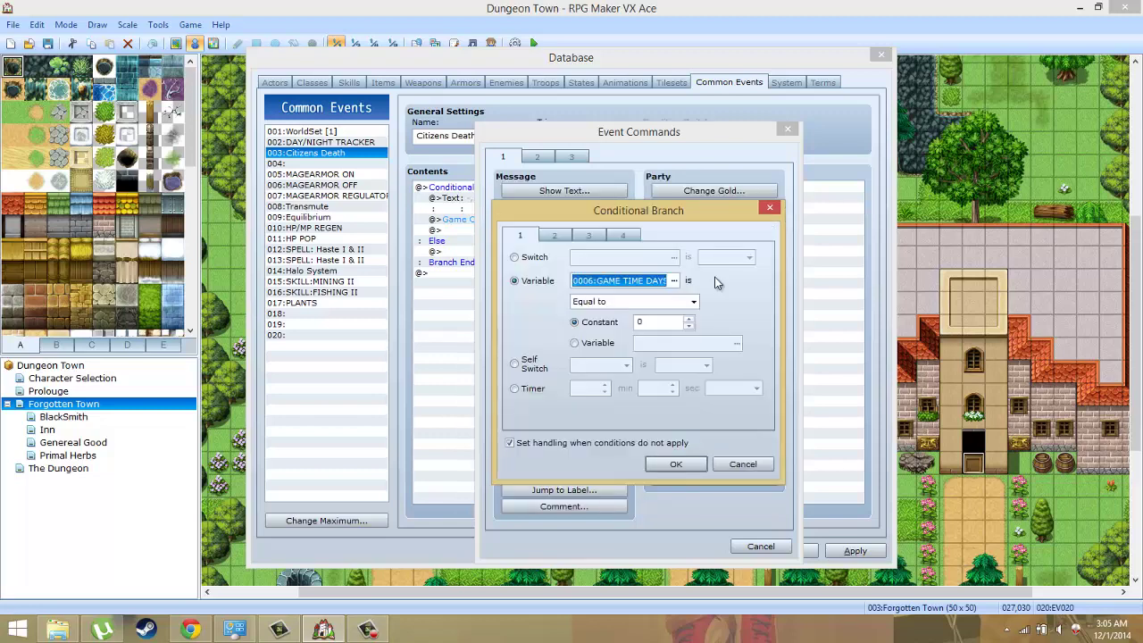
{"action": "left_click", "coordinate": [649, 322]}
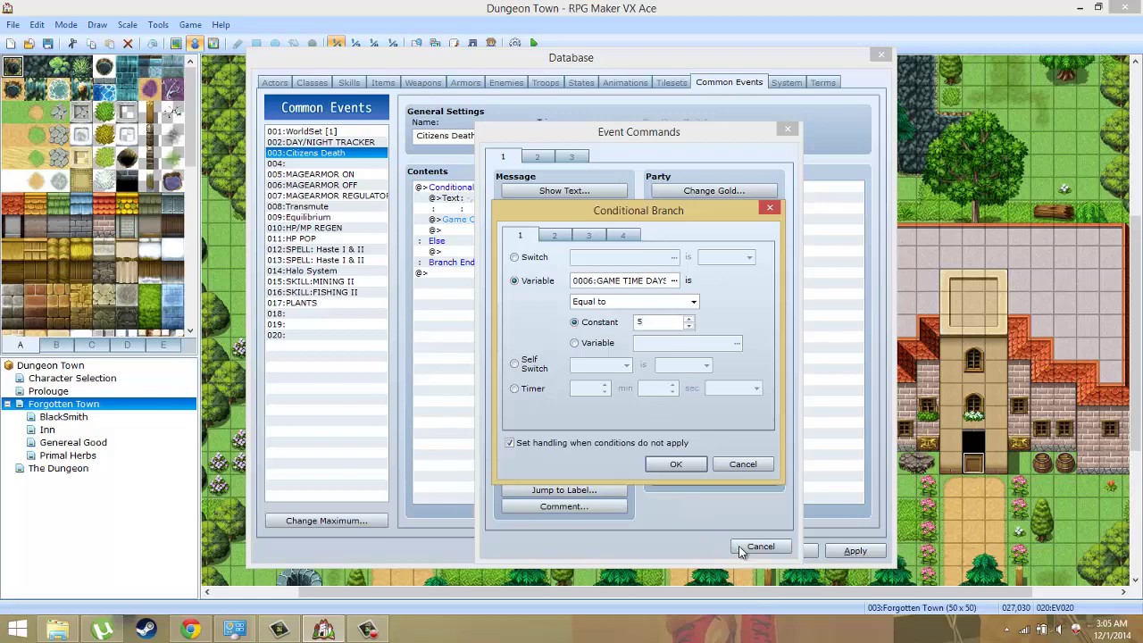
{"action": "left_click", "coordinate": [676, 464]}
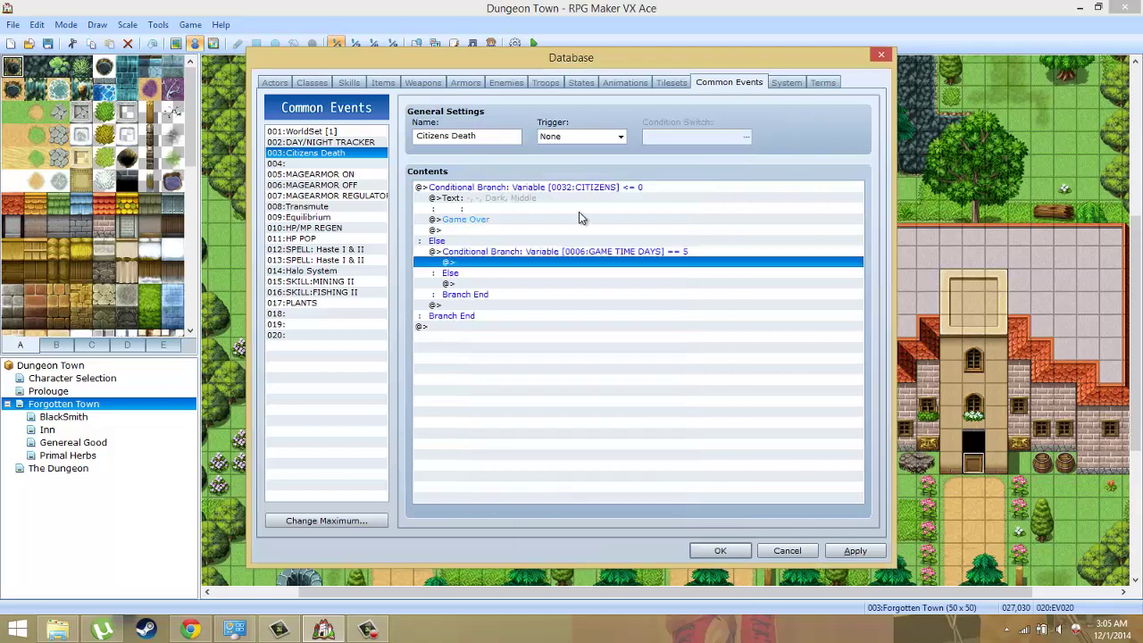
{"action": "left_click", "coordinate": [534, 252]}
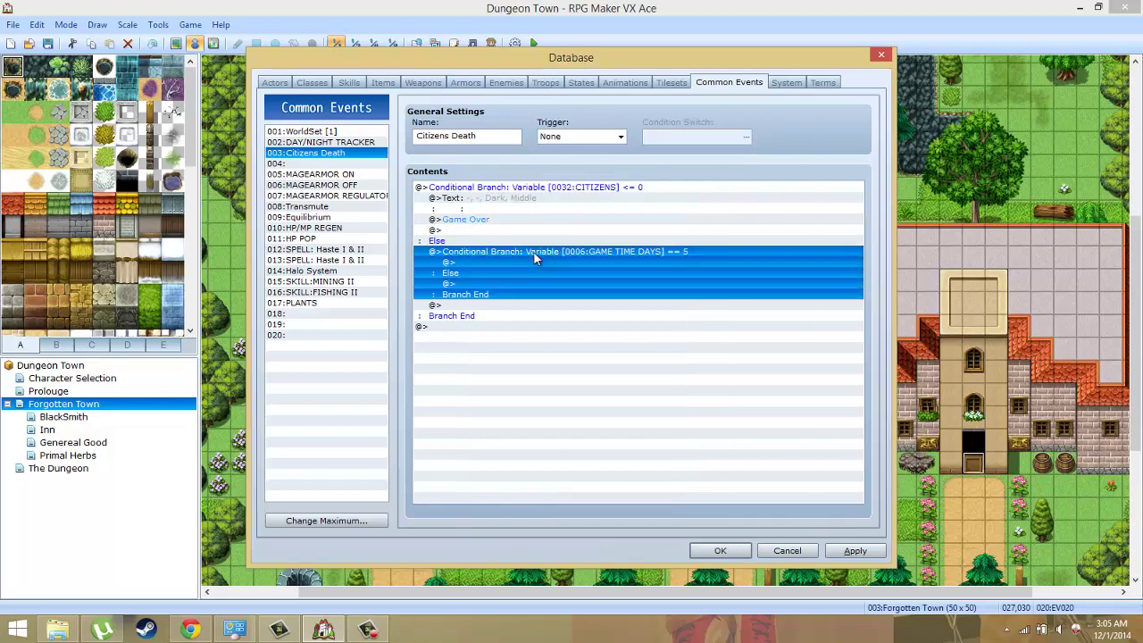
{"action": "left_click", "coordinate": [581, 256]}
{"action": "right_click", "coordinate": [590, 262]}
{"action": "left_click", "coordinate": [581, 271]}
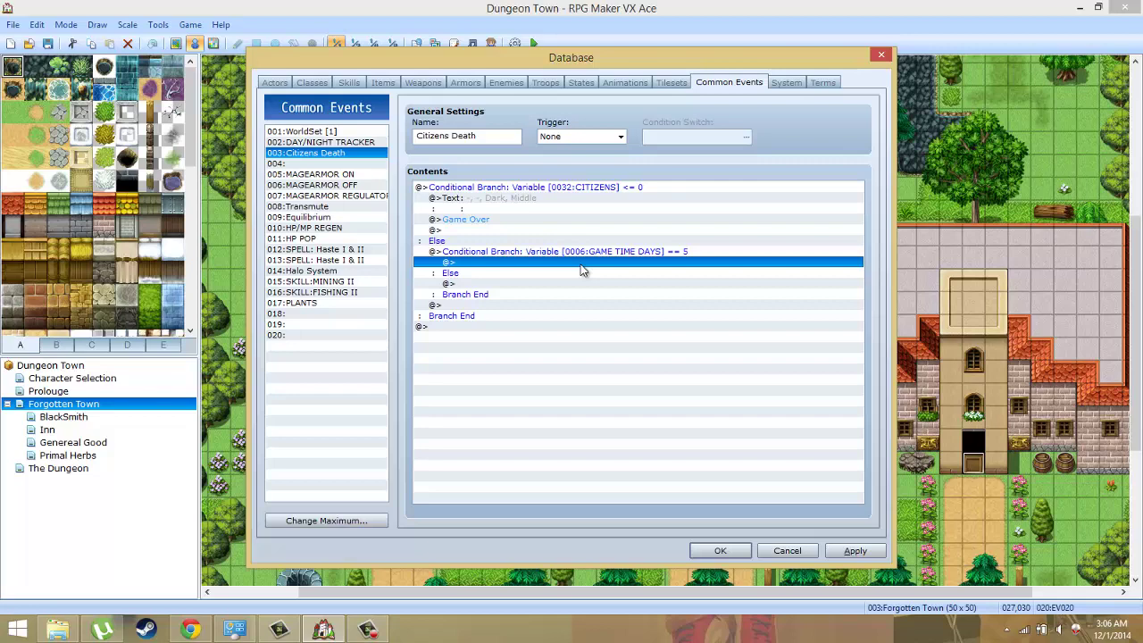
Insert a branch checking variable 0005 GAME TIME HRS Equal to constant 0 inside the days branch.
{"action": "right_click", "coordinate": [582, 270]}
{"action": "left_click", "coordinate": [596, 273]}
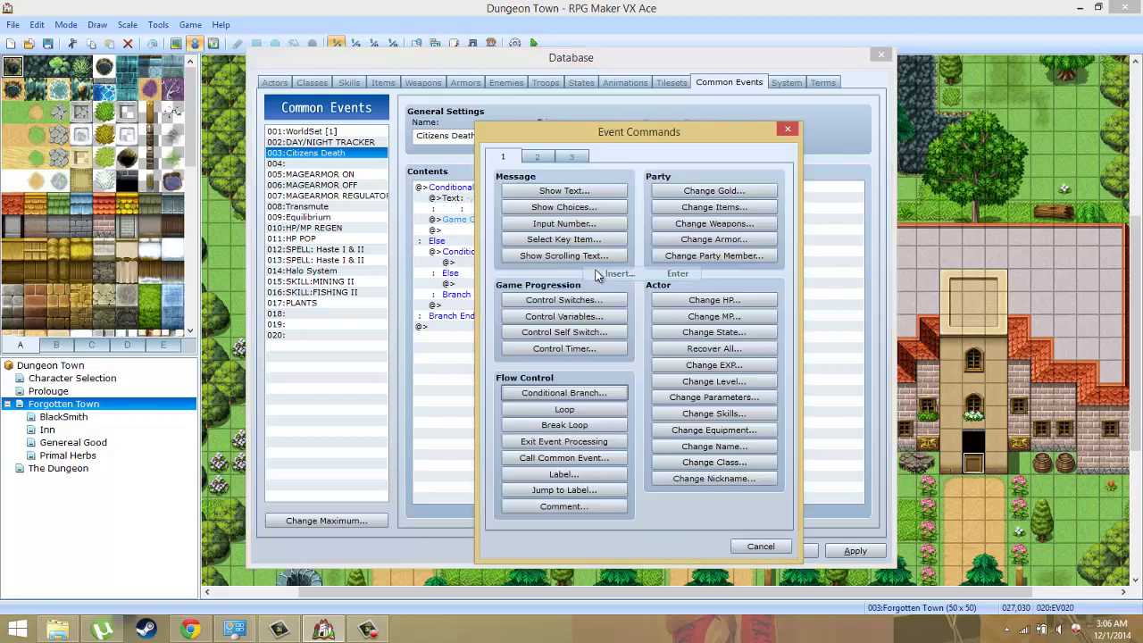
{"action": "left_click", "coordinate": [576, 393]}
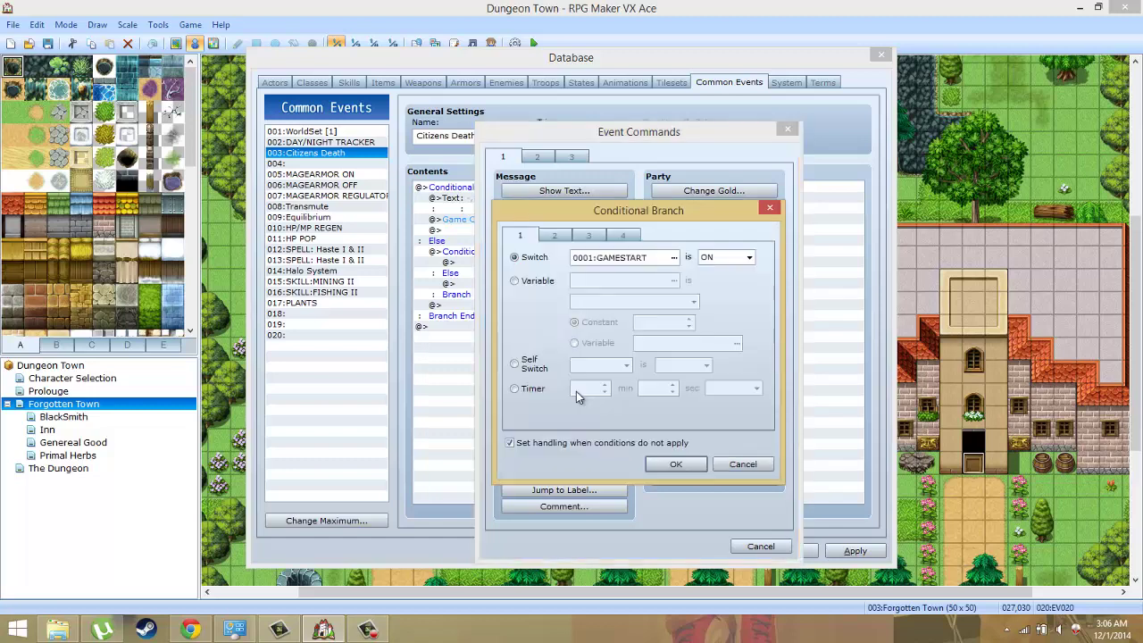
{"action": "left_click", "coordinate": [674, 258]}
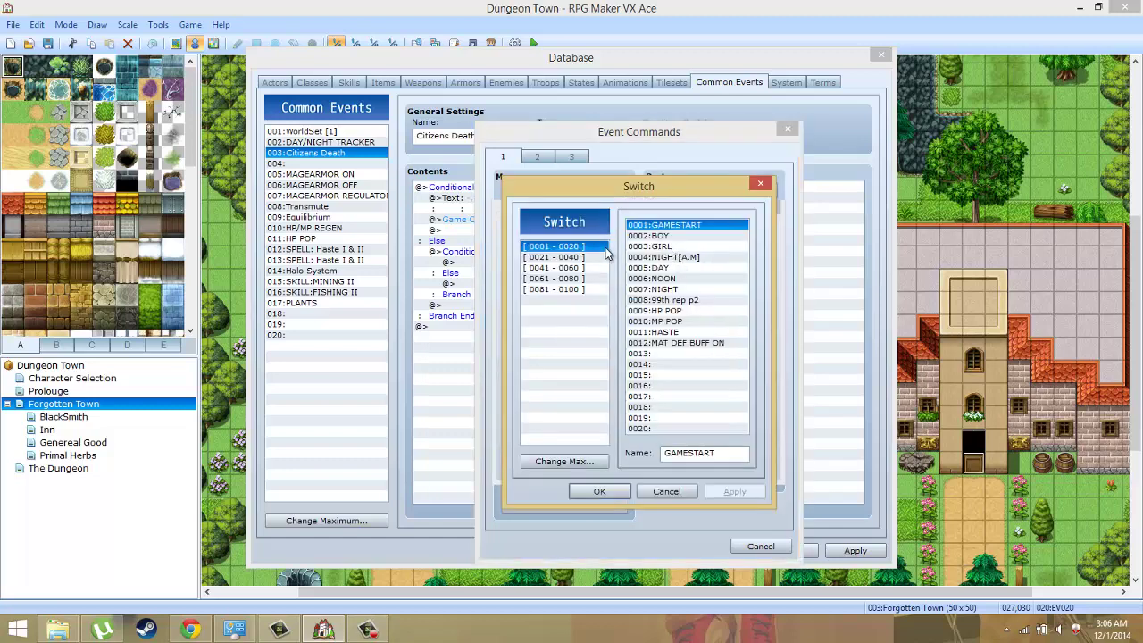
{"action": "left_click", "coordinate": [763, 184]}
{"action": "left_click", "coordinate": [515, 281]}
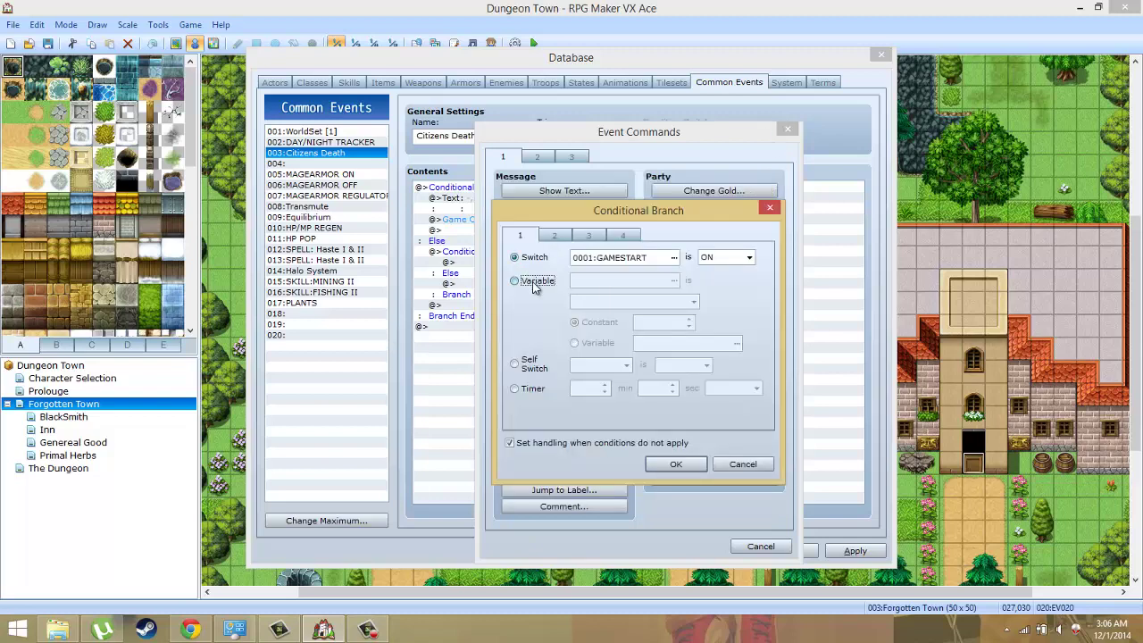
{"action": "left_click", "coordinate": [674, 280]}
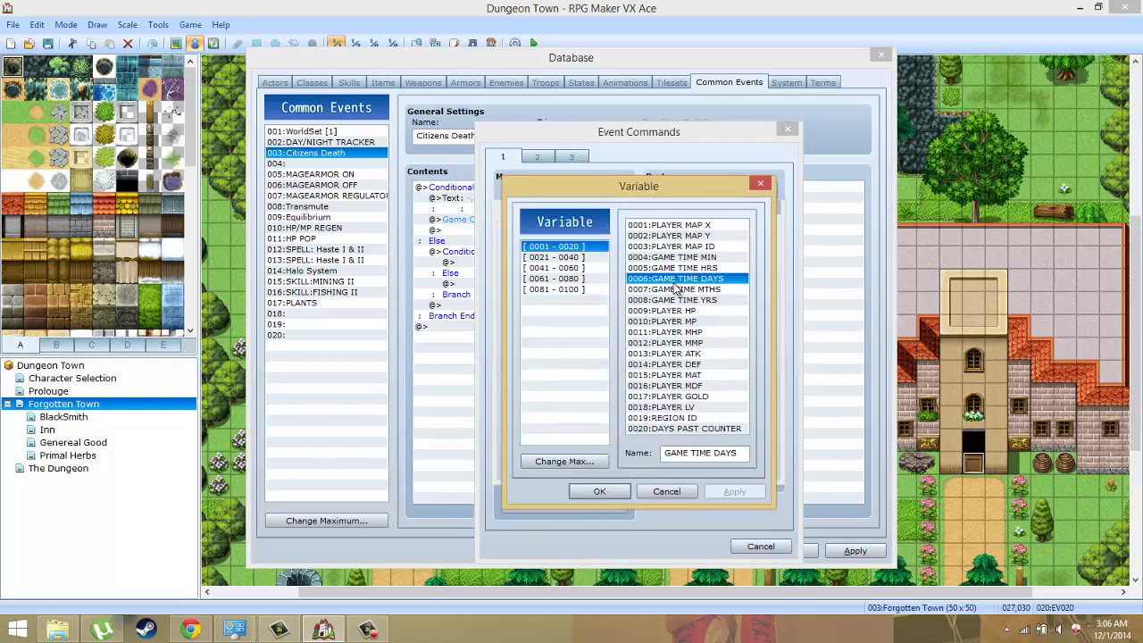
{"action": "left_click", "coordinate": [723, 267]}
{"action": "double_click", "coordinate": [721, 270]}
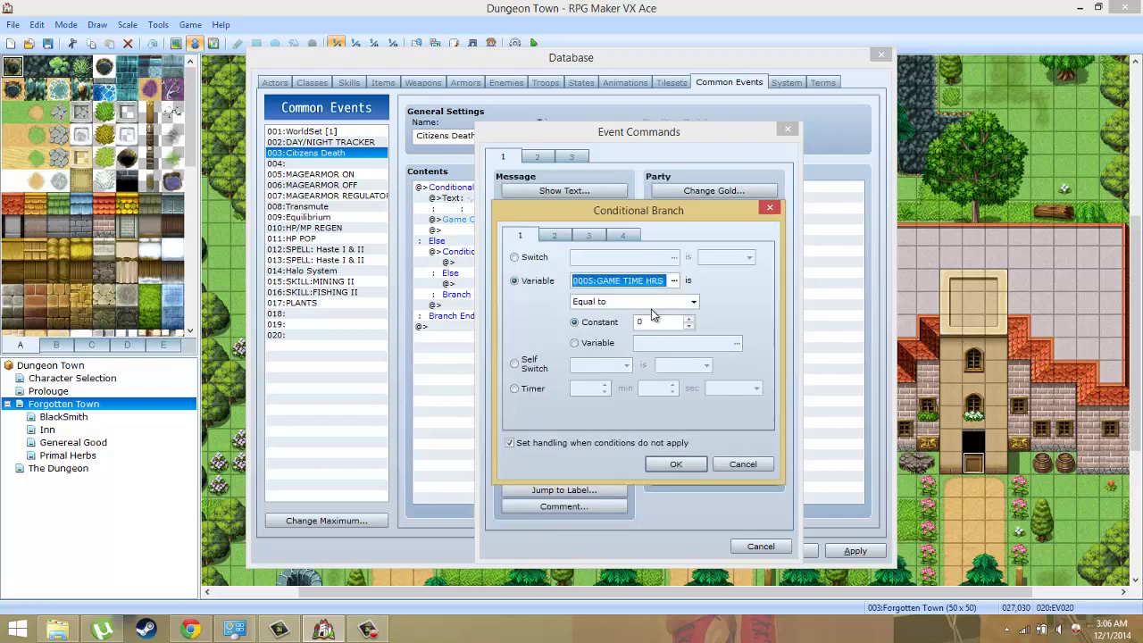
{"action": "left_click", "coordinate": [689, 318]}
{"action": "double_click", "coordinate": [670, 321]}
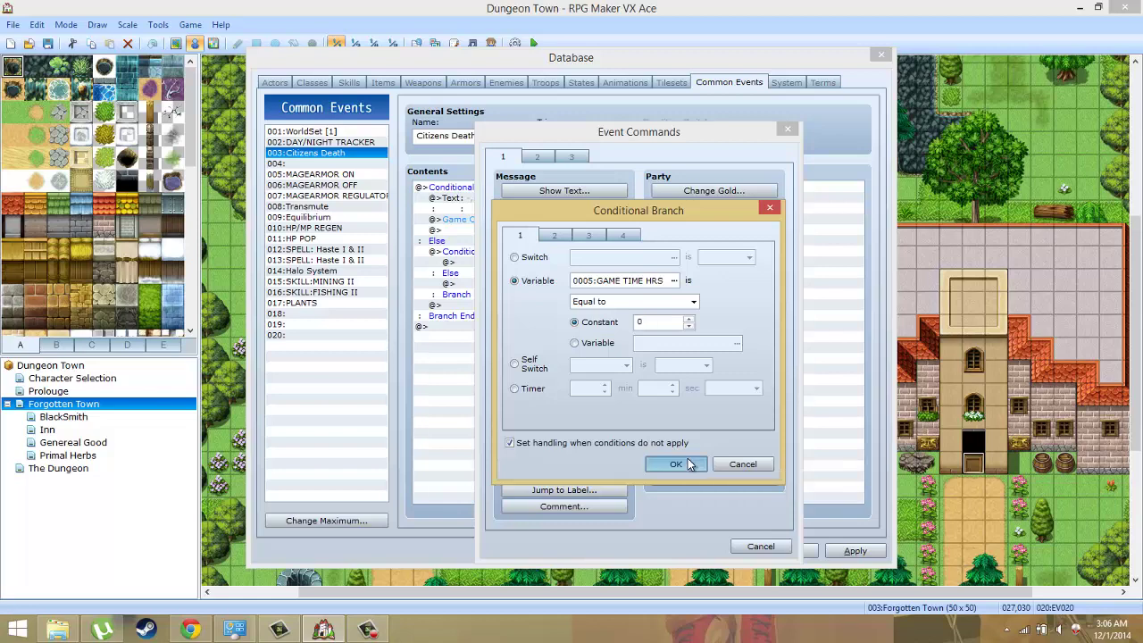
{"action": "left_click", "coordinate": [676, 465]}
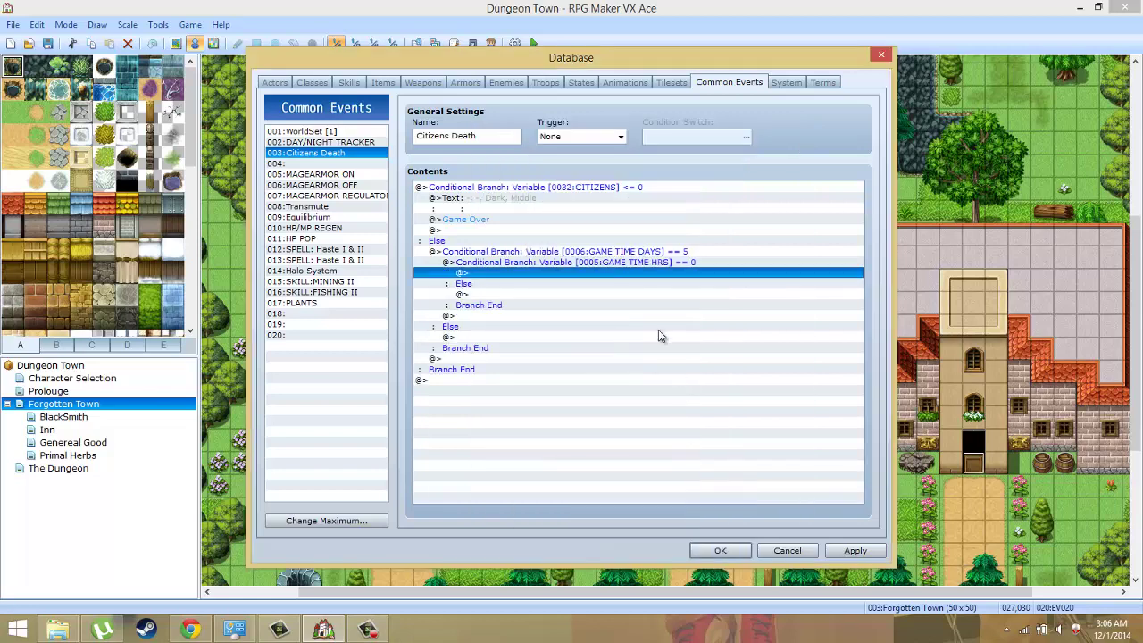
Add a Control Variables command subtracting 1 from 0032 CITIZENS inside the hours branch.
{"action": "left_click", "coordinate": [647, 263]}
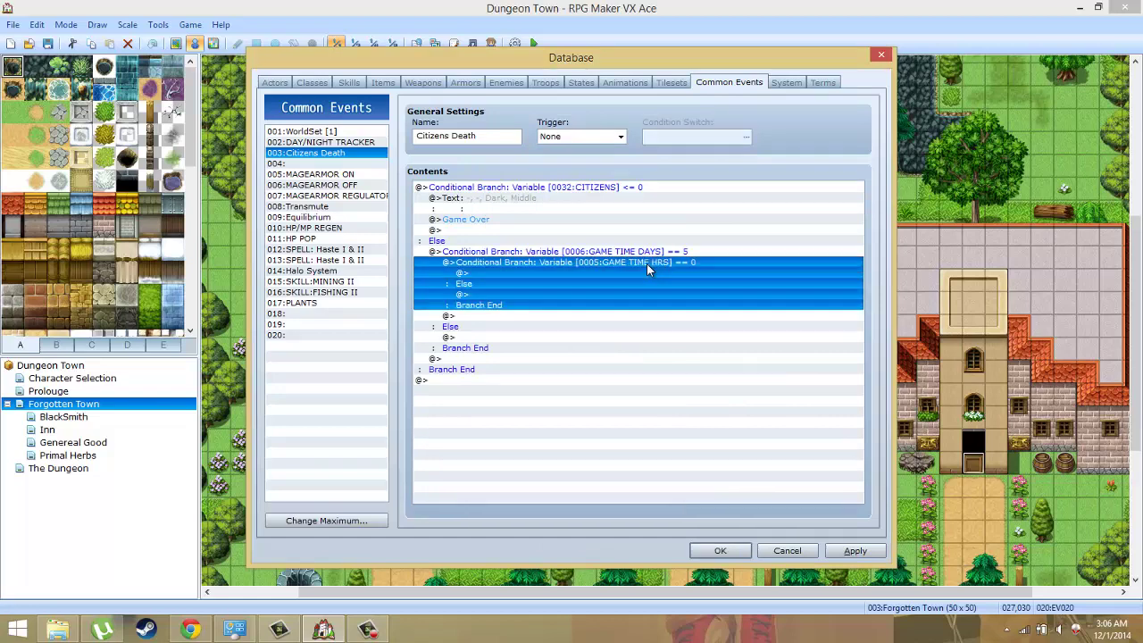
{"action": "left_click", "coordinate": [590, 283]}
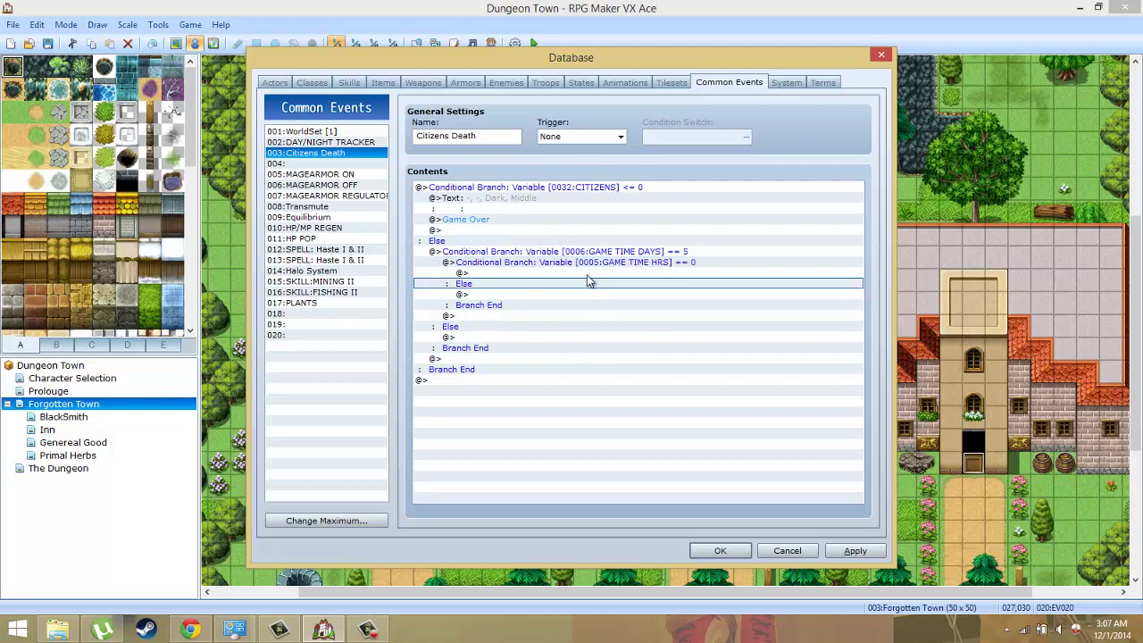
{"action": "left_click", "coordinate": [587, 274]}
{"action": "left_click", "coordinate": [626, 284]}
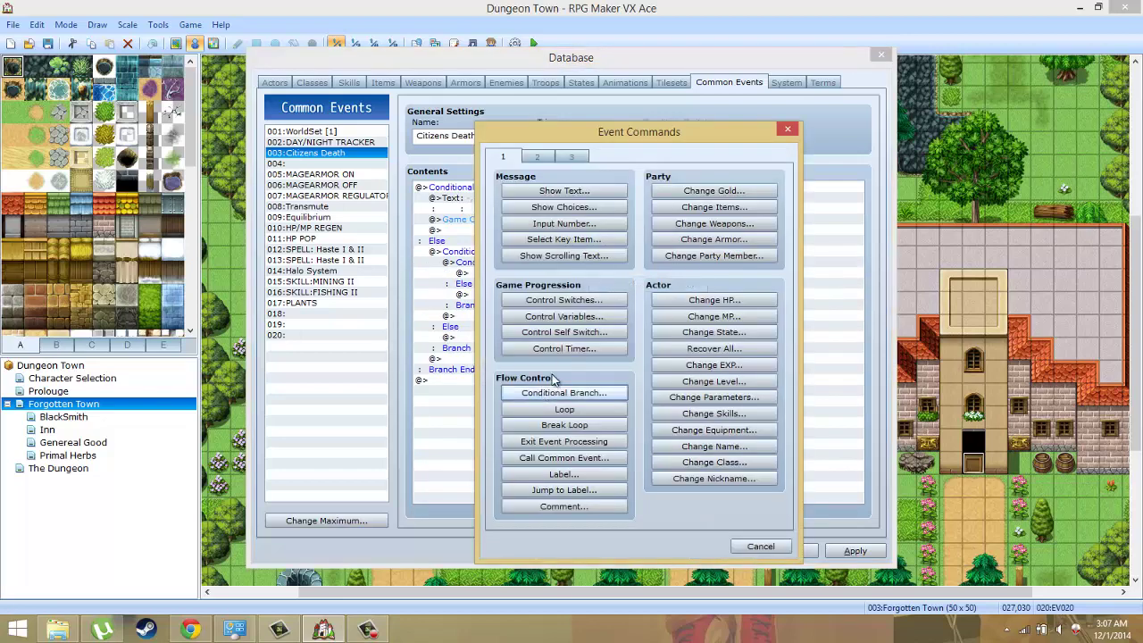
{"action": "left_click", "coordinate": [563, 316]}
{"action": "left_click", "coordinate": [661, 244]}
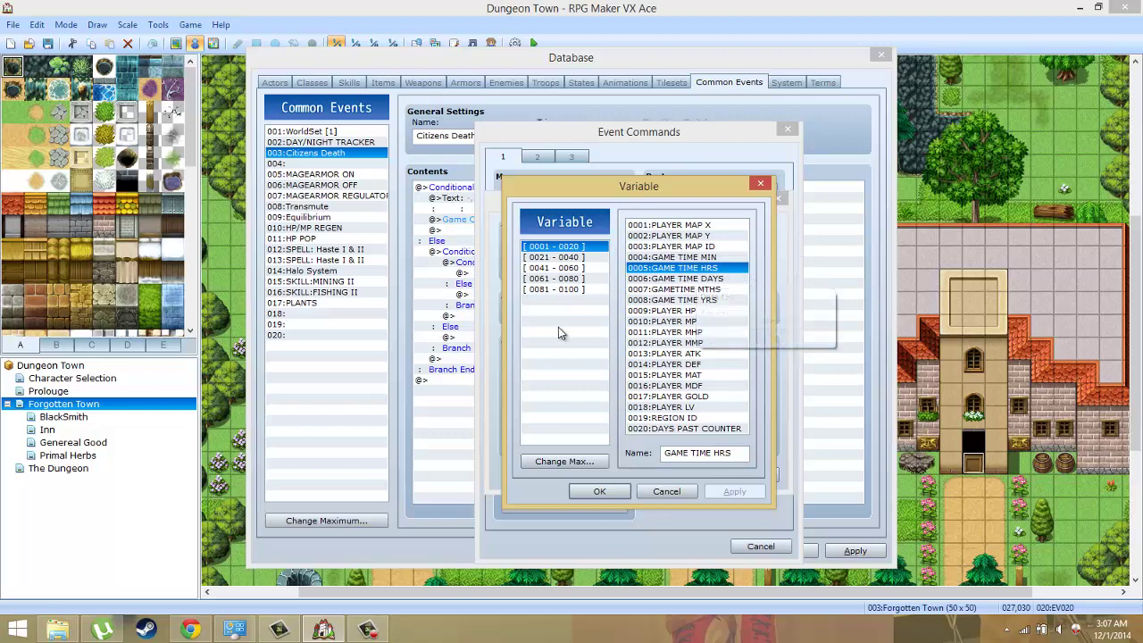
{"action": "left_click", "coordinate": [573, 258]}
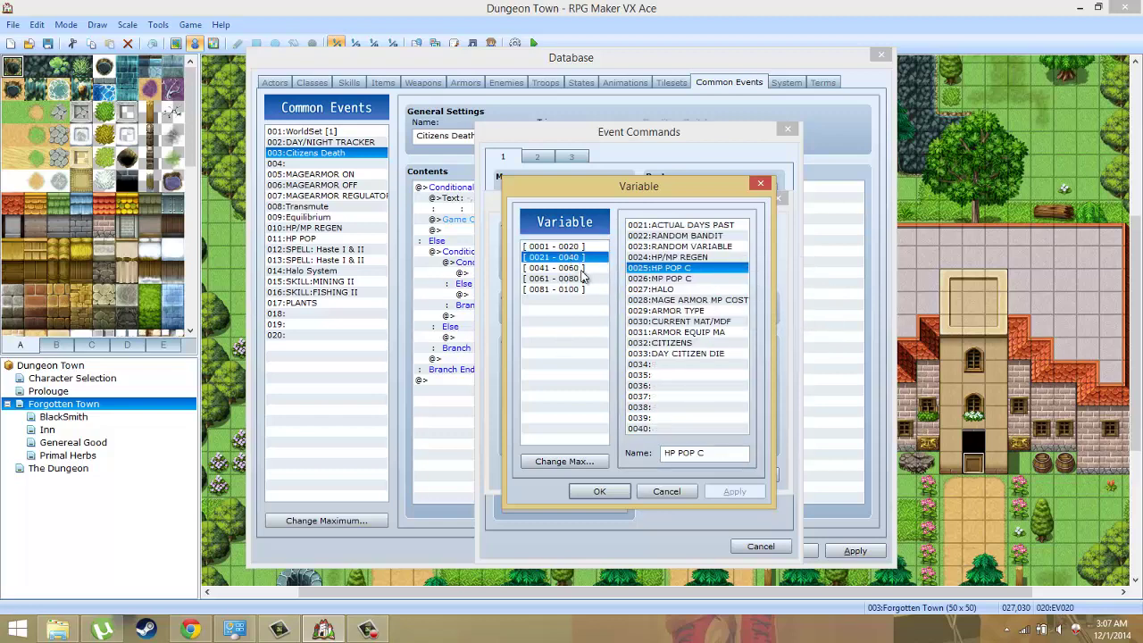
{"action": "double_click", "coordinate": [675, 345]}
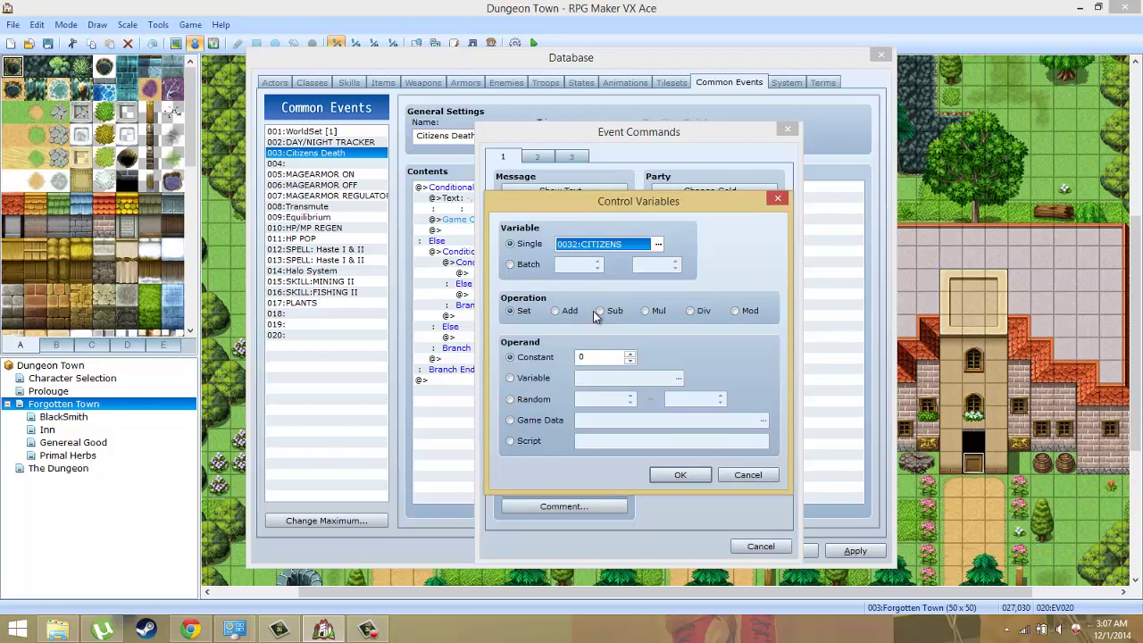
{"action": "left_click", "coordinate": [600, 310]}
{"action": "left_click", "coordinate": [629, 354]}
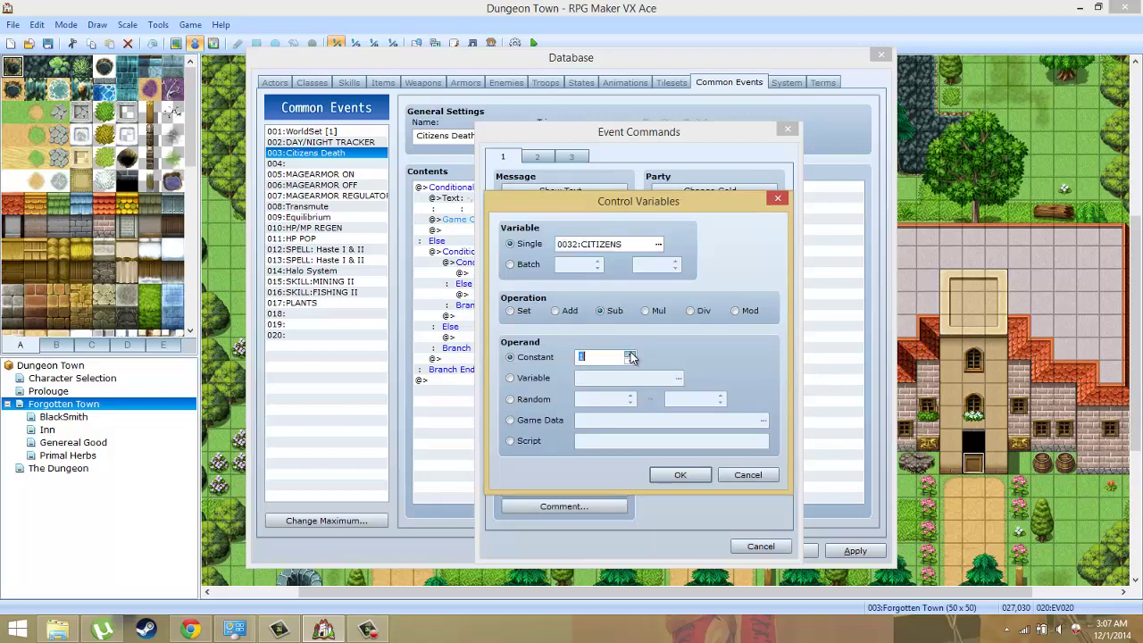
{"action": "left_click", "coordinate": [680, 474]}
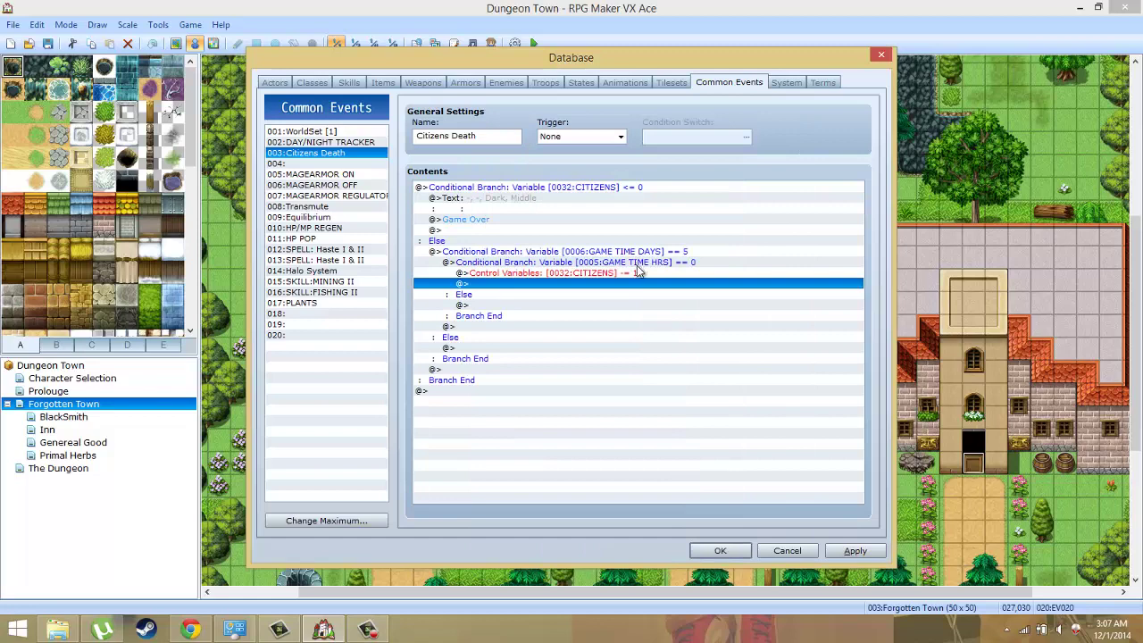
Add a 120-frame Wait right after the CITIZENS decrement.
{"action": "right_click", "coordinate": [634, 284]}
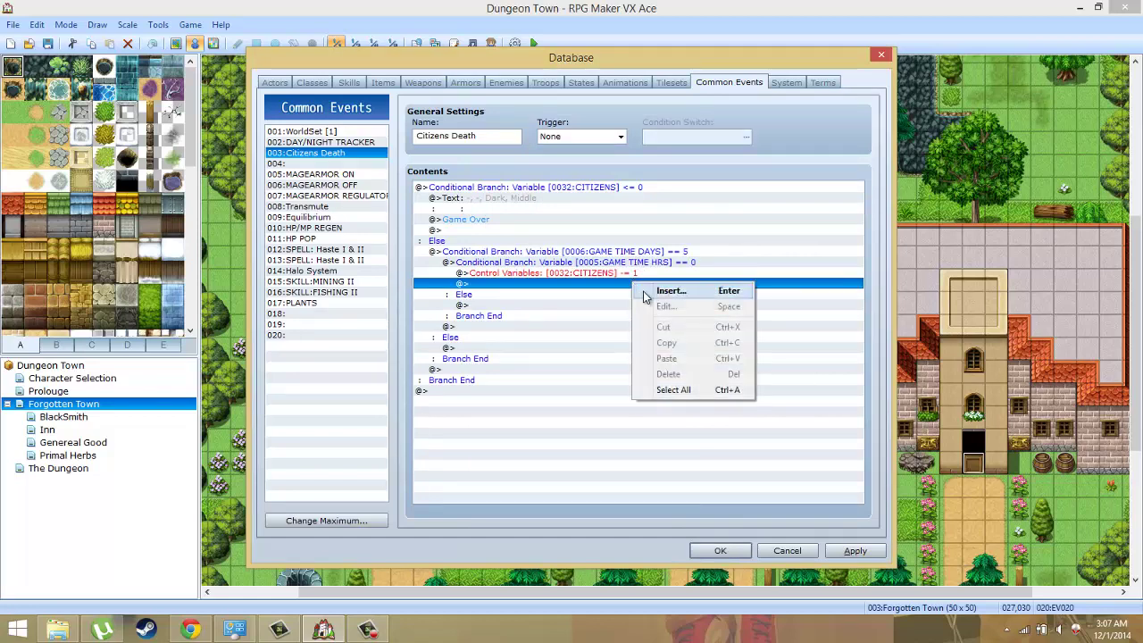
{"action": "left_click", "coordinate": [646, 296]}
{"action": "left_click", "coordinate": [542, 158]}
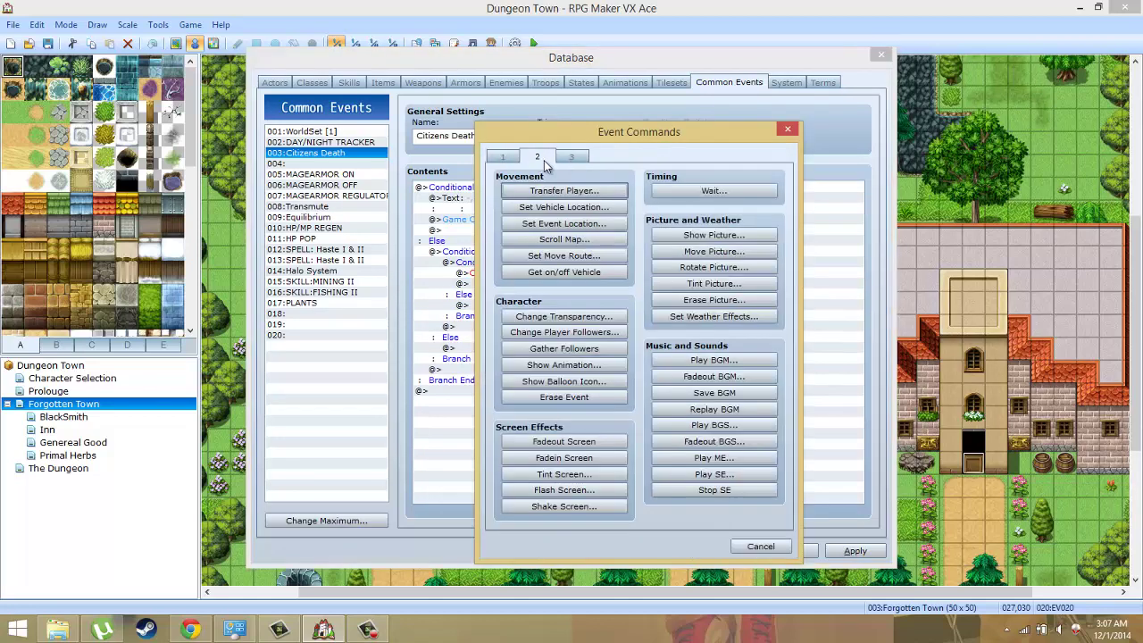
{"action": "left_click", "coordinate": [685, 190]}
{"action": "type", "text": "120"}
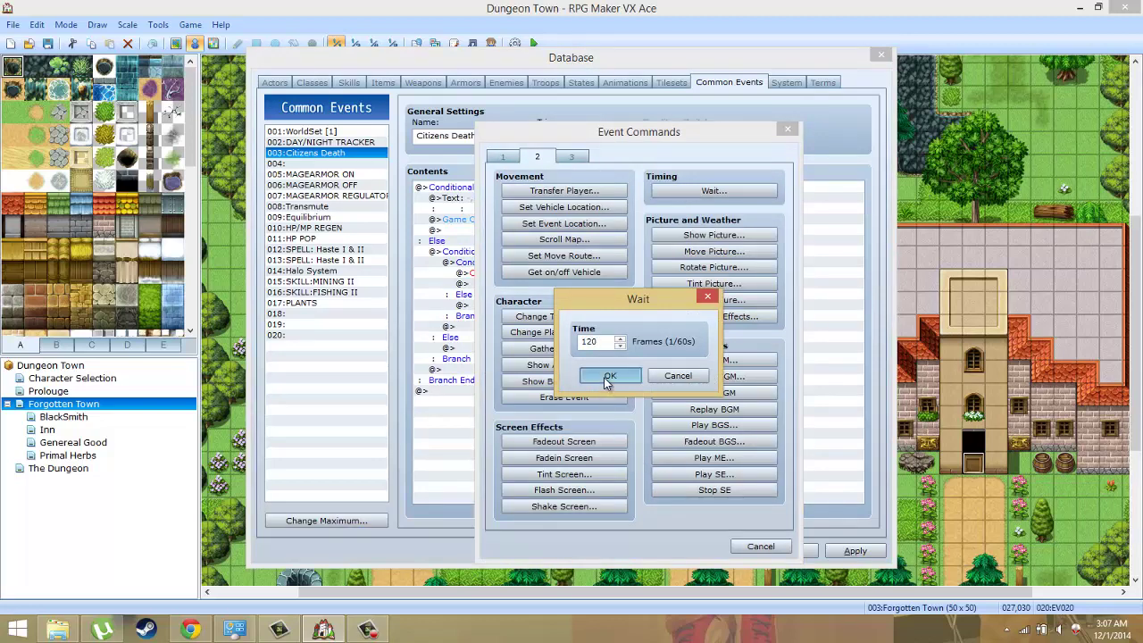
{"action": "left_click", "coordinate": [604, 377]}
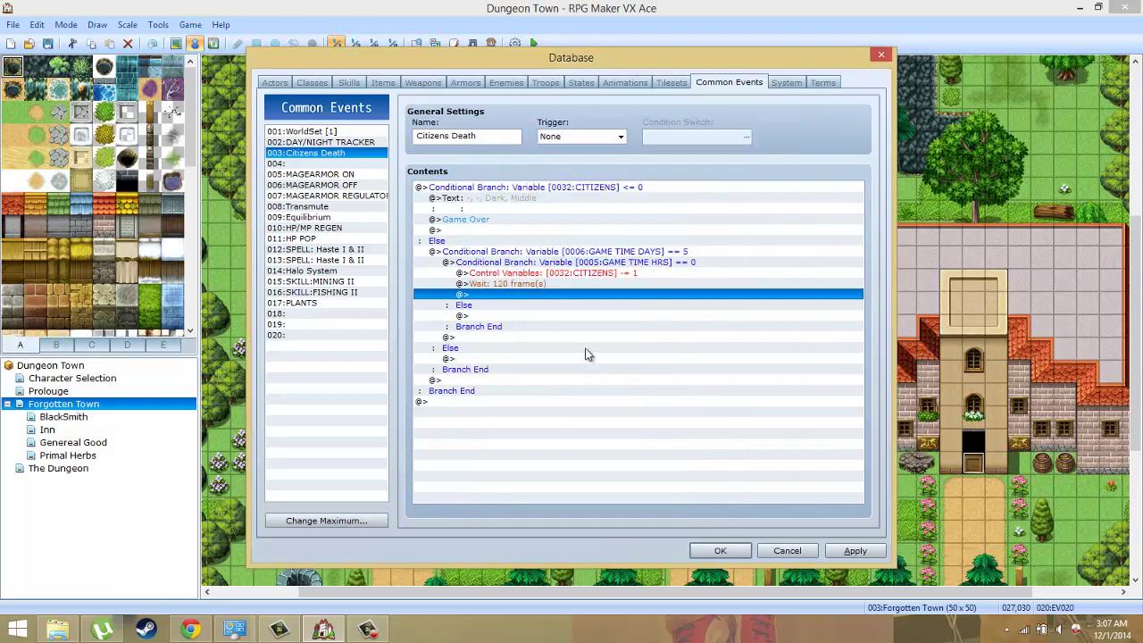
{"action": "left_click", "coordinate": [535, 277]}
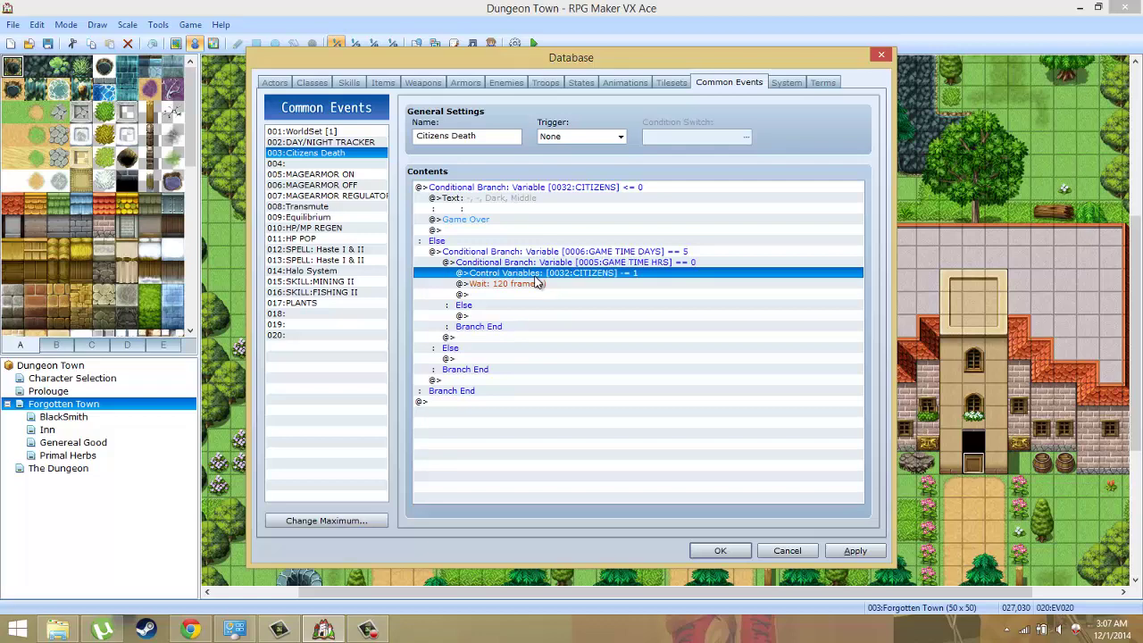
Above the decrement, set up a Conditional Branch on variable 0004 GAME TIME MIN equal to 0.
{"action": "right_click", "coordinate": [557, 274]}
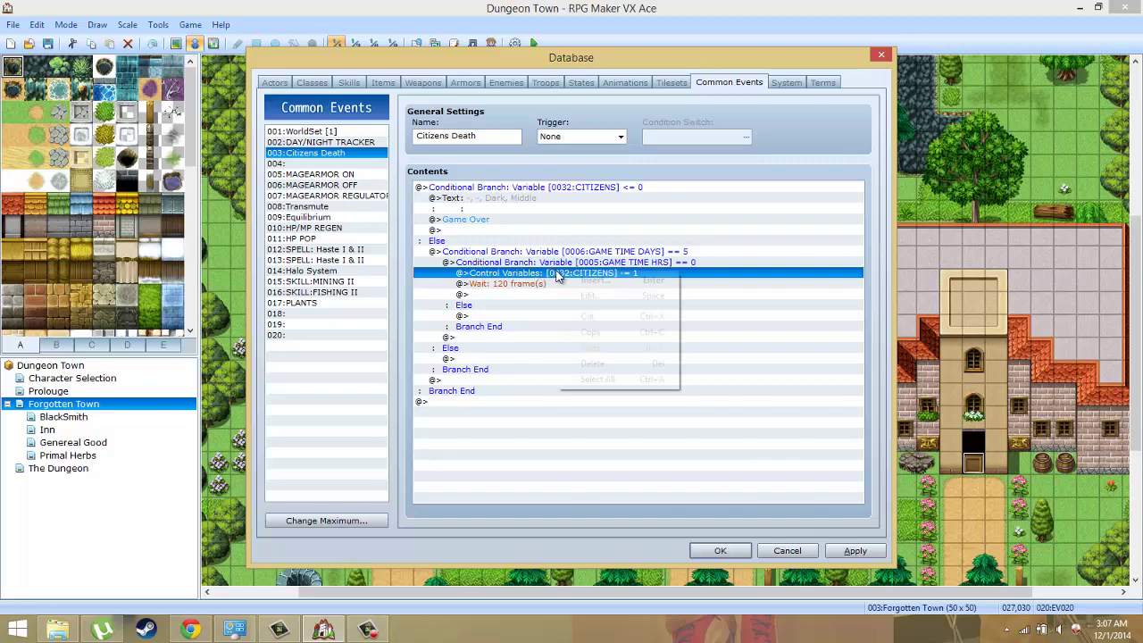
{"action": "left_click", "coordinate": [583, 281]}
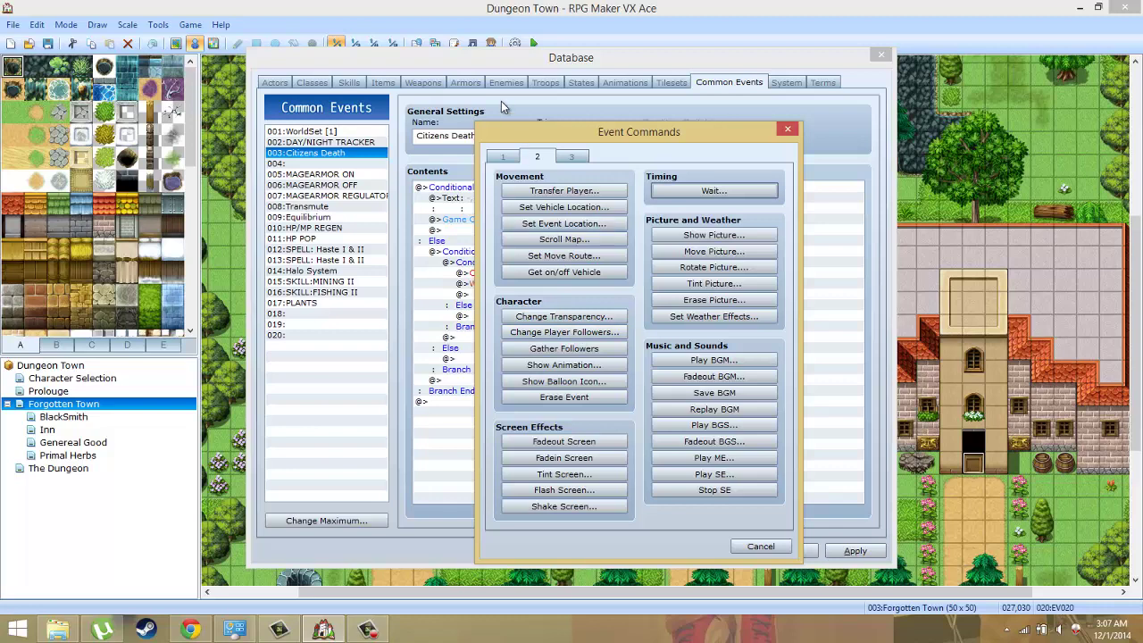
{"action": "left_click", "coordinate": [505, 155]}
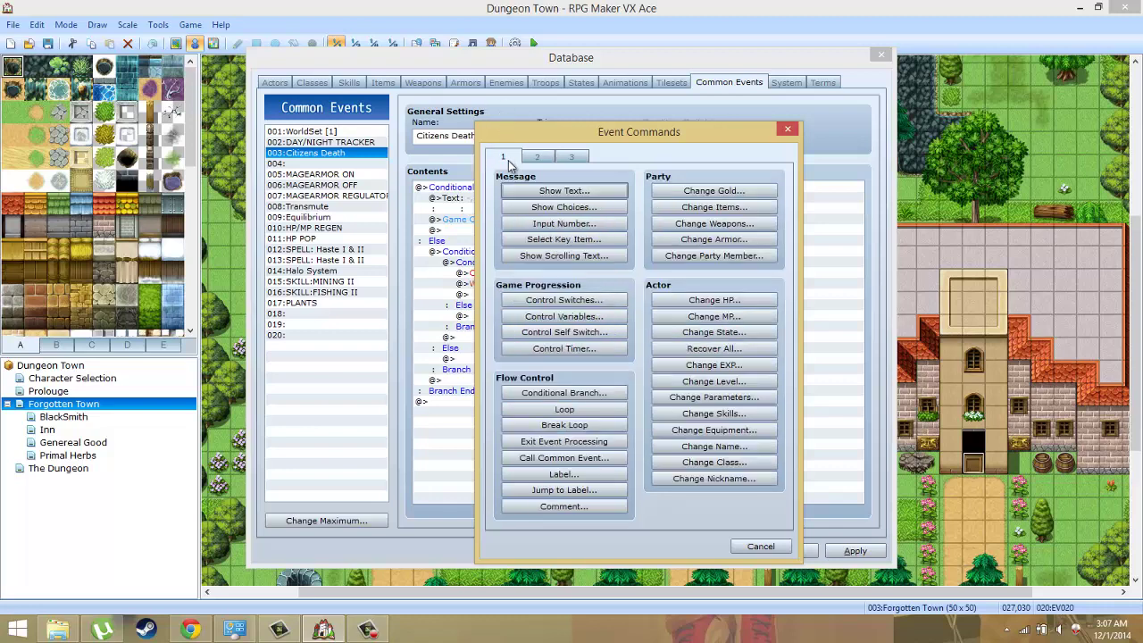
{"action": "left_click", "coordinate": [594, 400]}
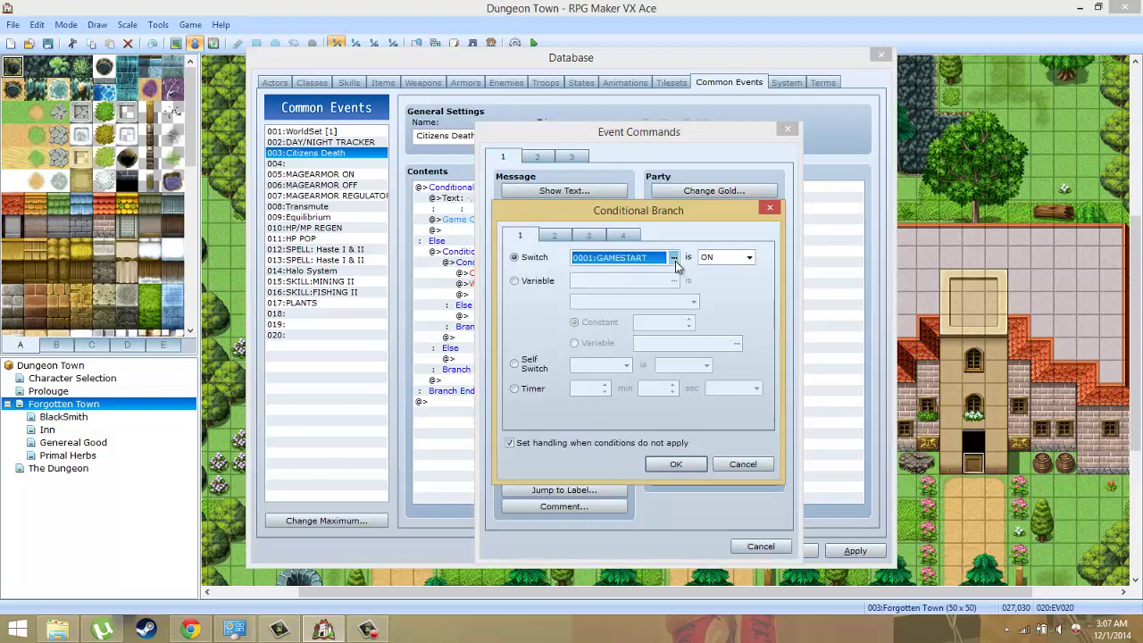
{"action": "left_click", "coordinate": [676, 266]}
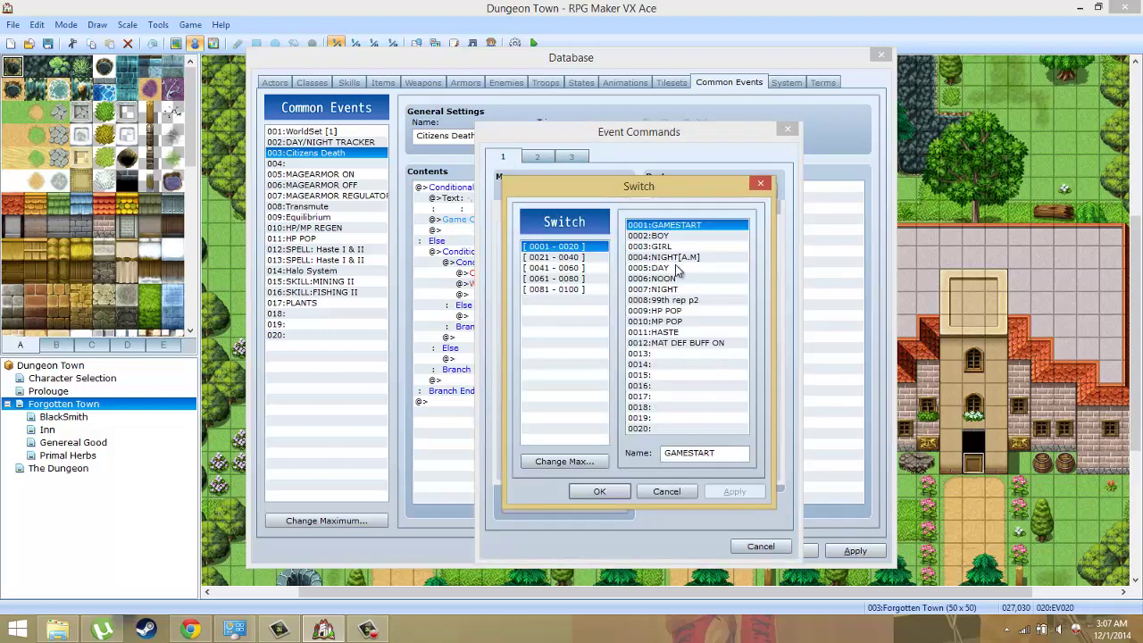
{"action": "left_click", "coordinate": [565, 258]}
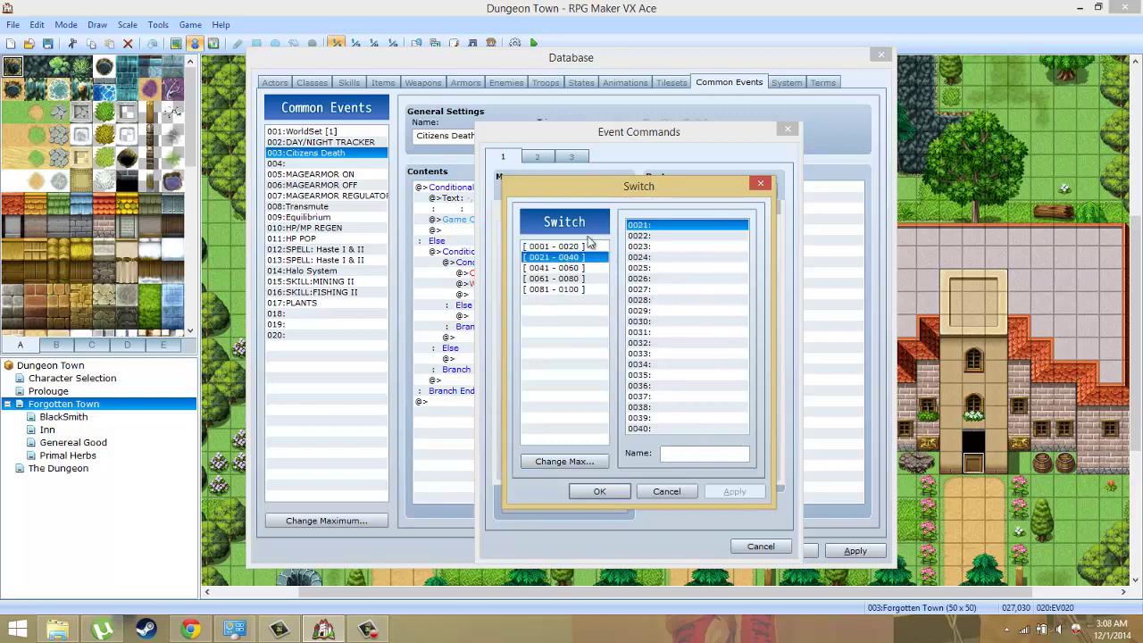
{"action": "left_click", "coordinate": [758, 184]}
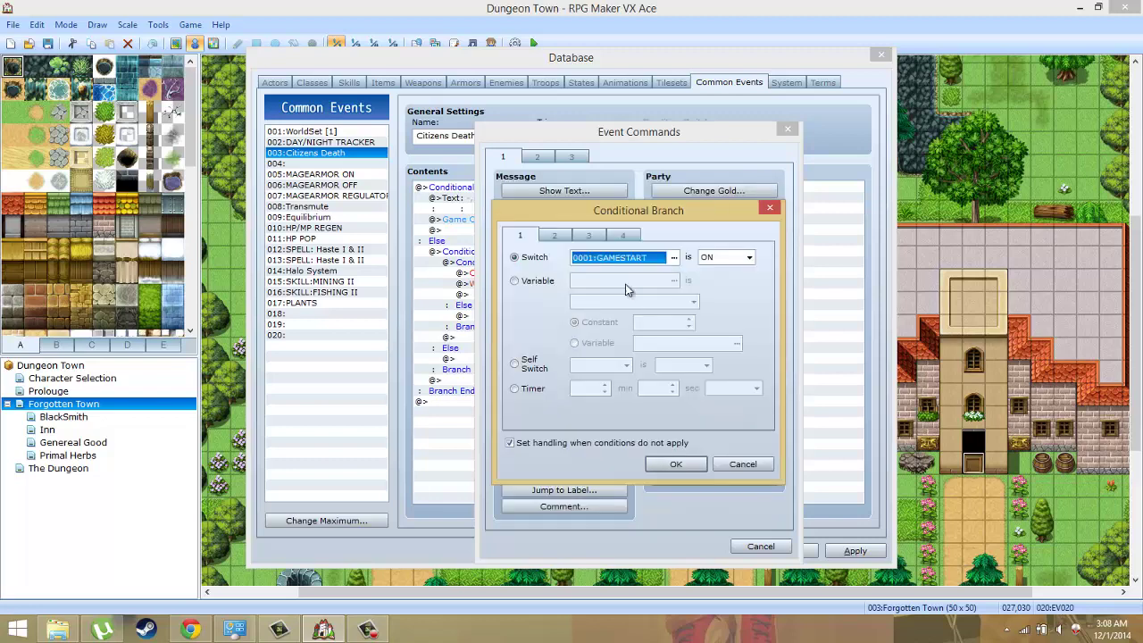
{"action": "left_click", "coordinate": [554, 281]}
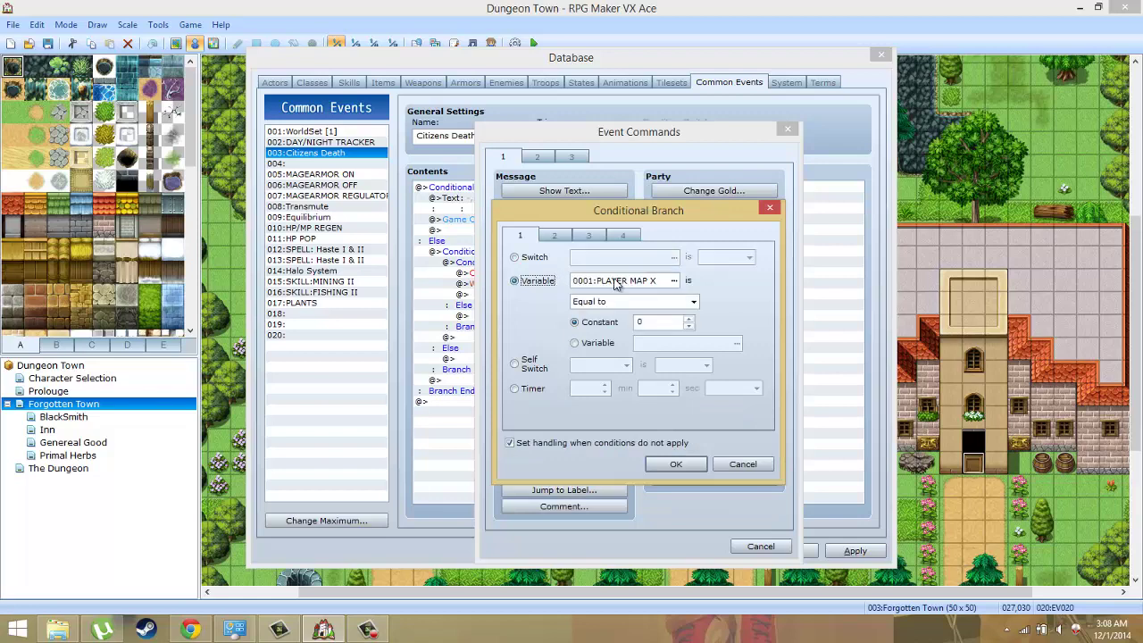
{"action": "left_click", "coordinate": [673, 280]}
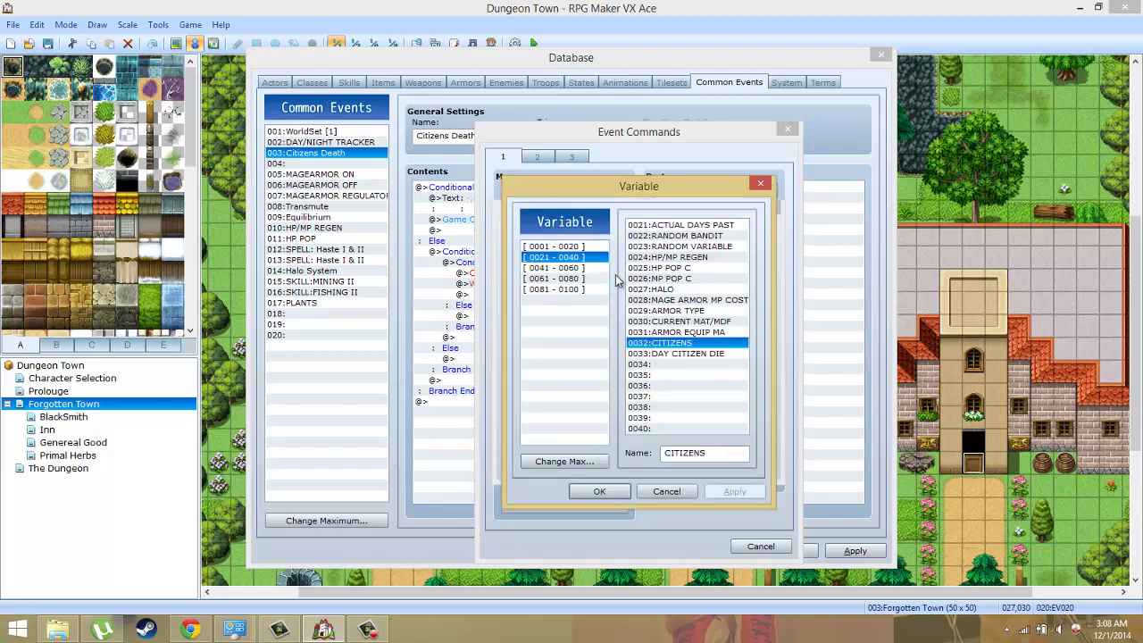
{"action": "left_click", "coordinate": [557, 248]}
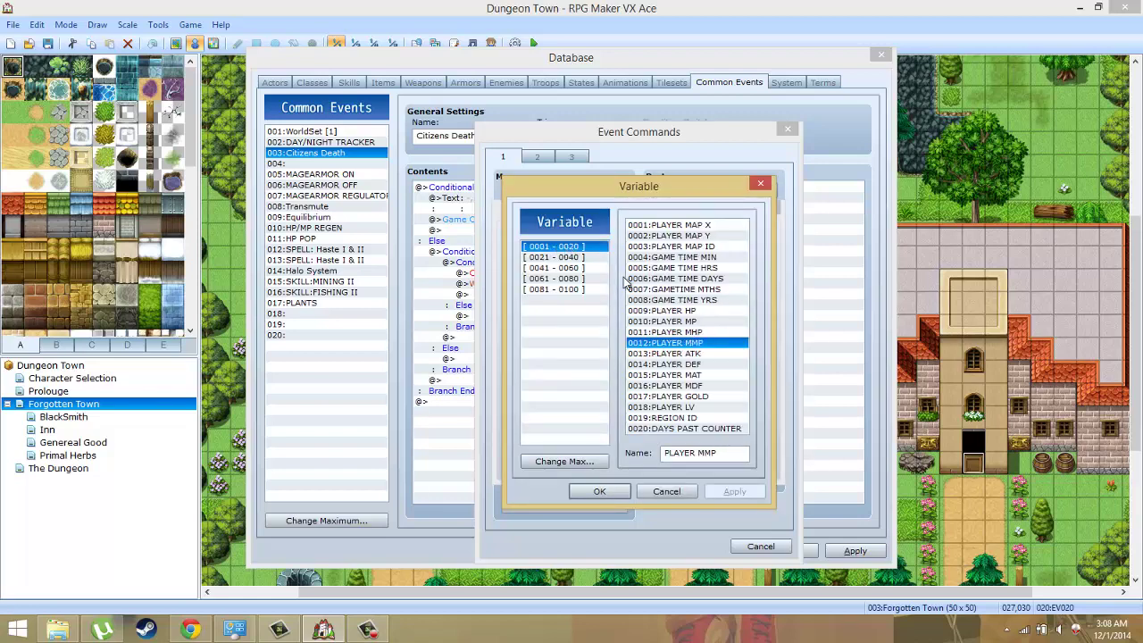
{"action": "double_click", "coordinate": [706, 258]}
Confirm the GAME TIME MIN branch, move CITIZENS -= 1 and the 120-frame Wait into it, and apply.
{"action": "left_click", "coordinate": [676, 464]}
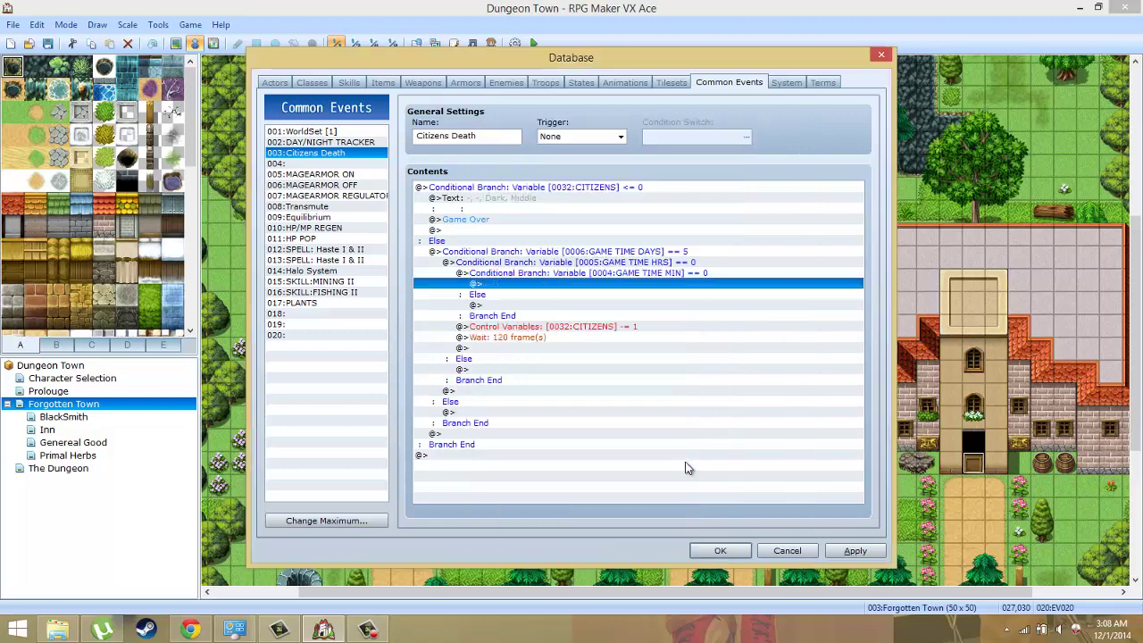
{"action": "left_click", "coordinate": [623, 327]}
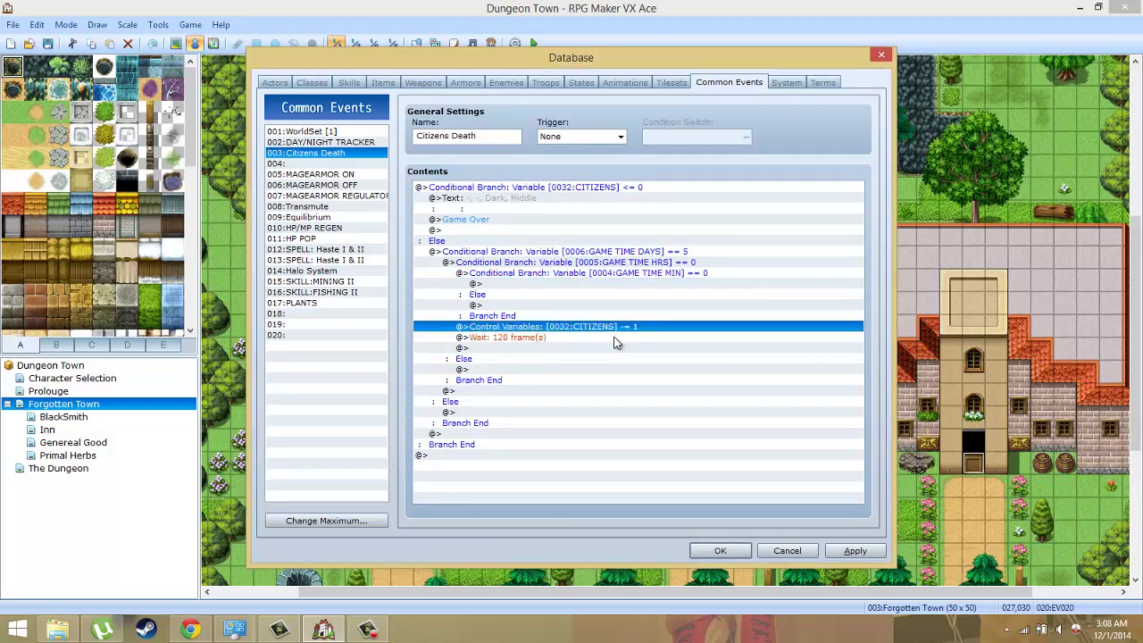
{"action": "left_click", "coordinate": [615, 338], "text": "shift"}
{"action": "key", "text": "Delete"}
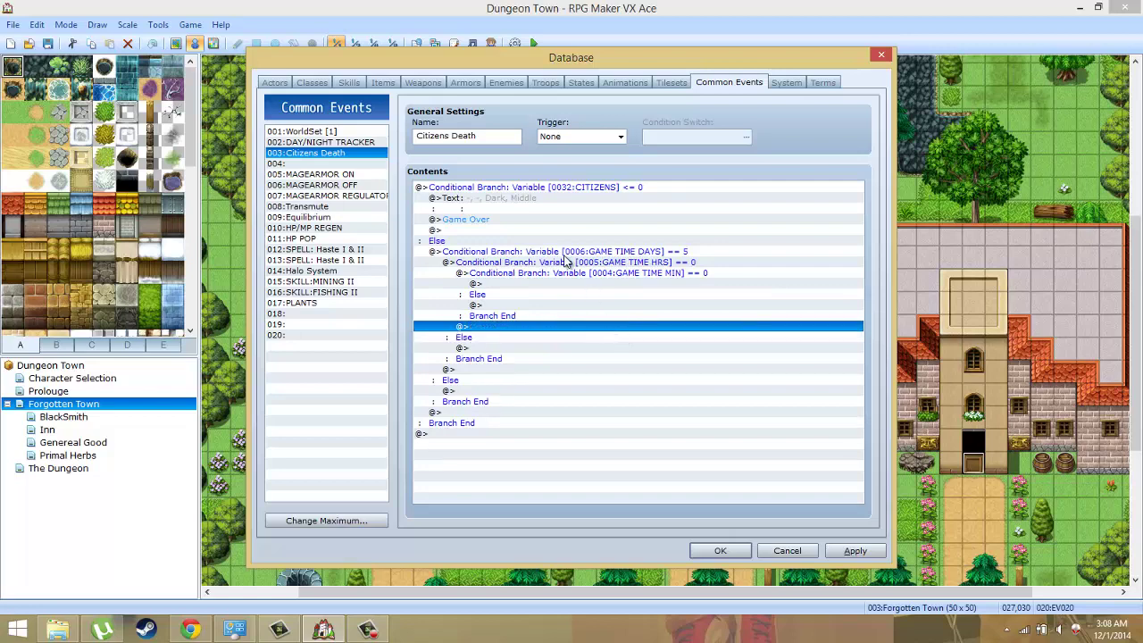
{"action": "left_click", "coordinate": [578, 295]}
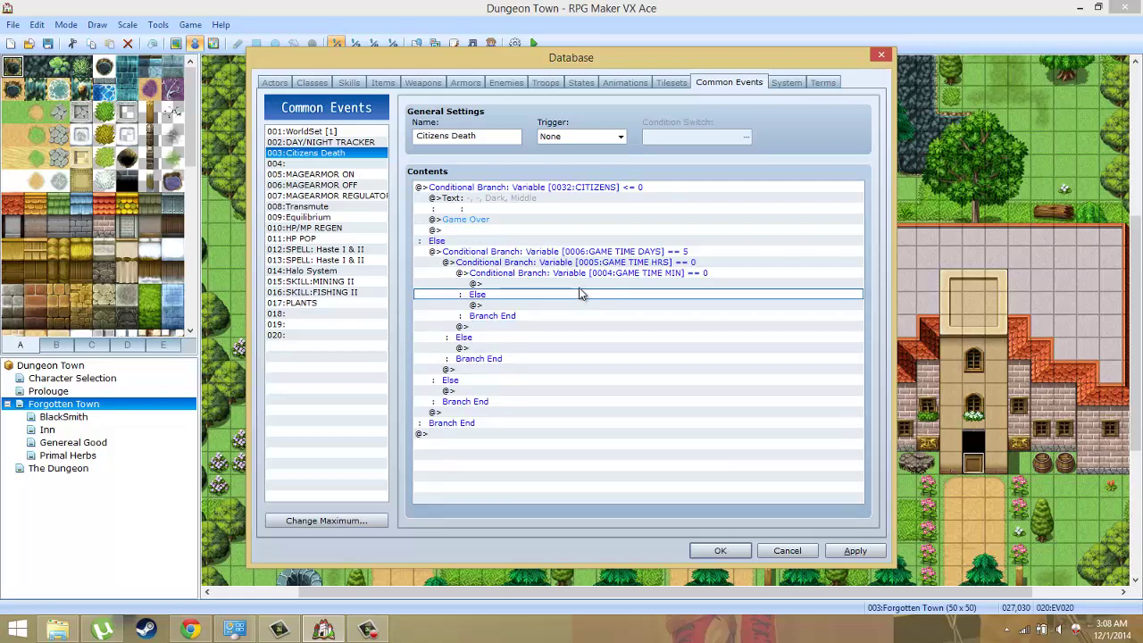
{"action": "left_click", "coordinate": [579, 286]}
{"action": "key", "text": "ctrl+v"}
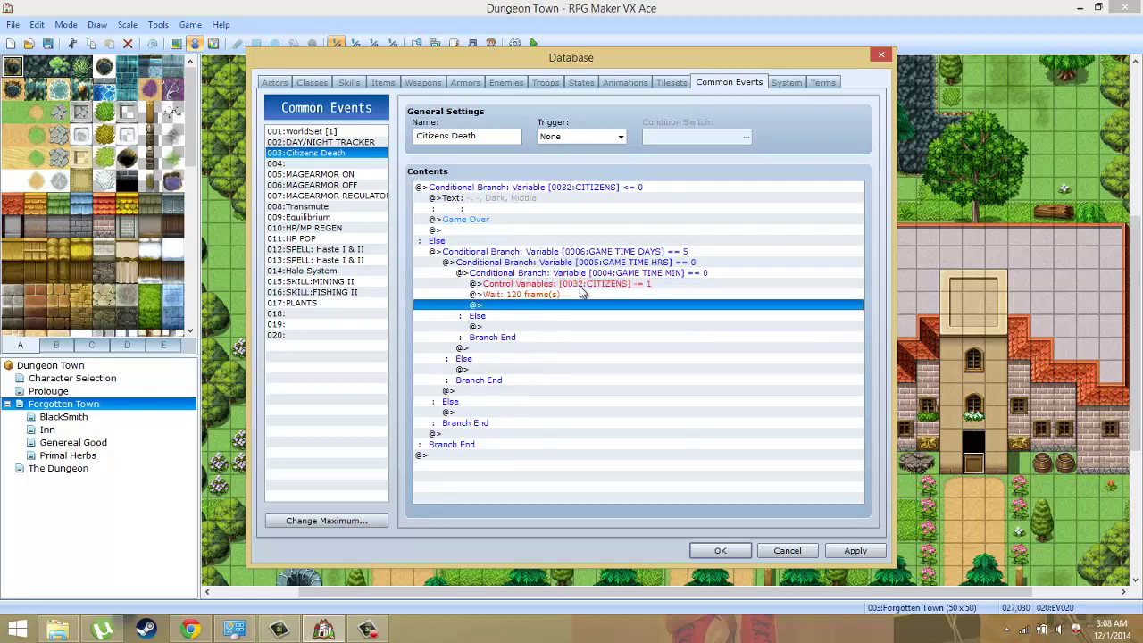
{"action": "left_click", "coordinate": [585, 297]}
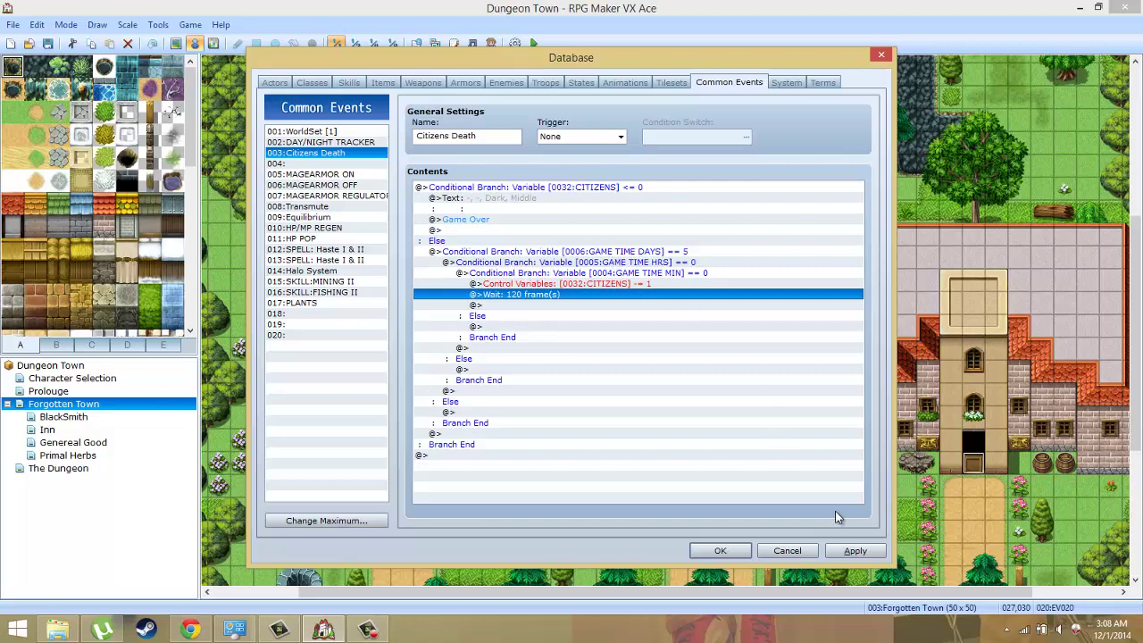
{"action": "left_click", "coordinate": [857, 551]}
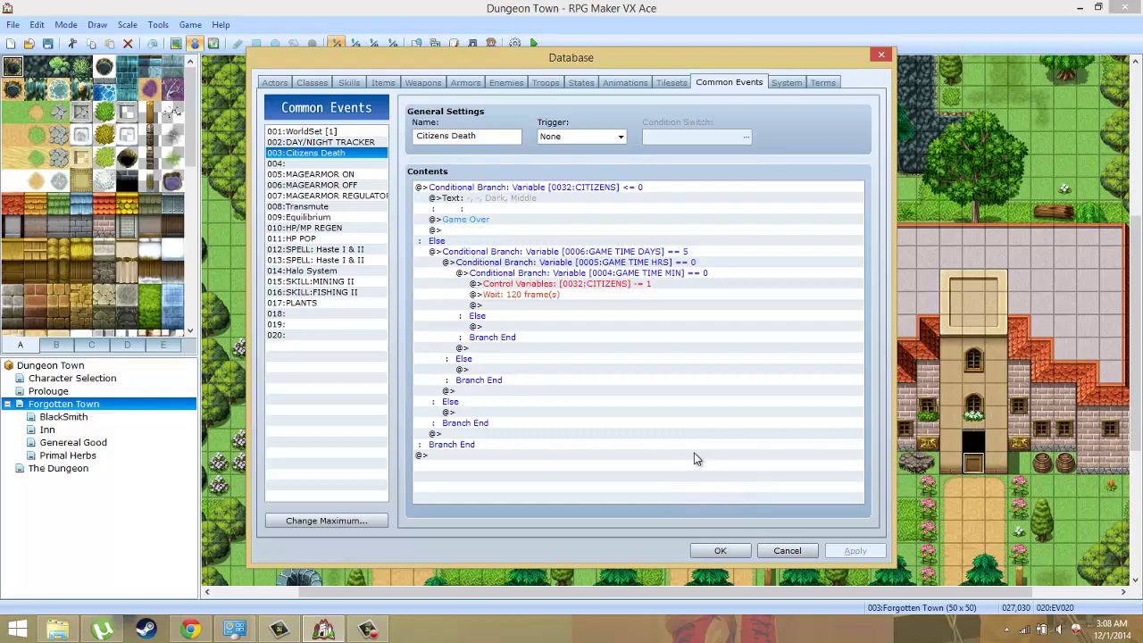
Close the Database, save the project, and playtest by loading Save 1.
{"action": "left_click", "coordinate": [731, 551]}
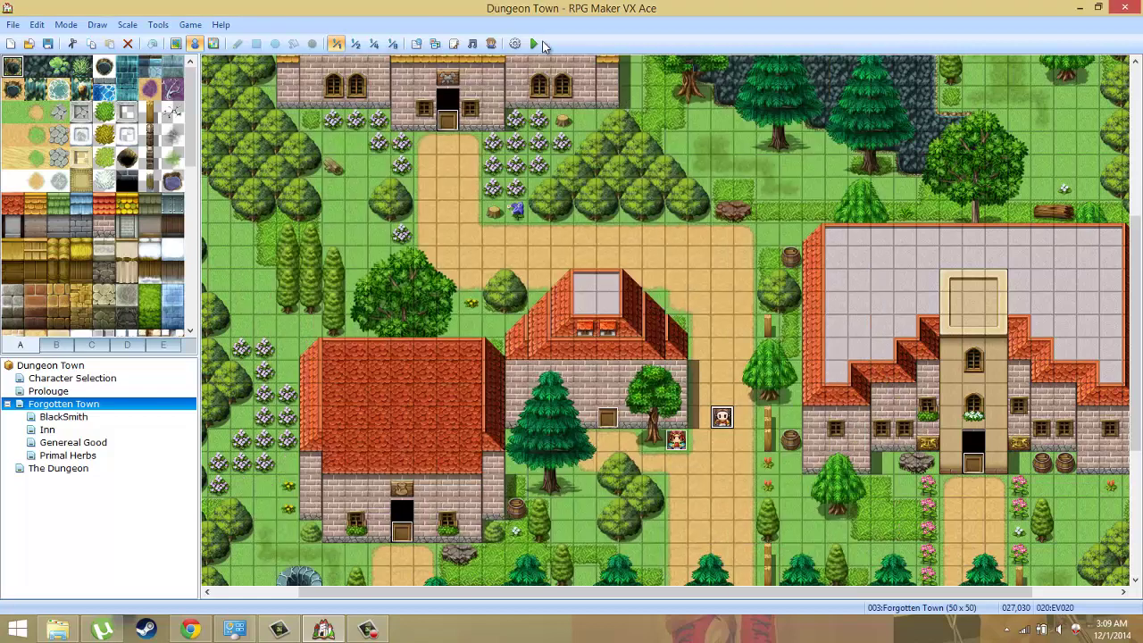
{"action": "left_click", "coordinate": [534, 43]}
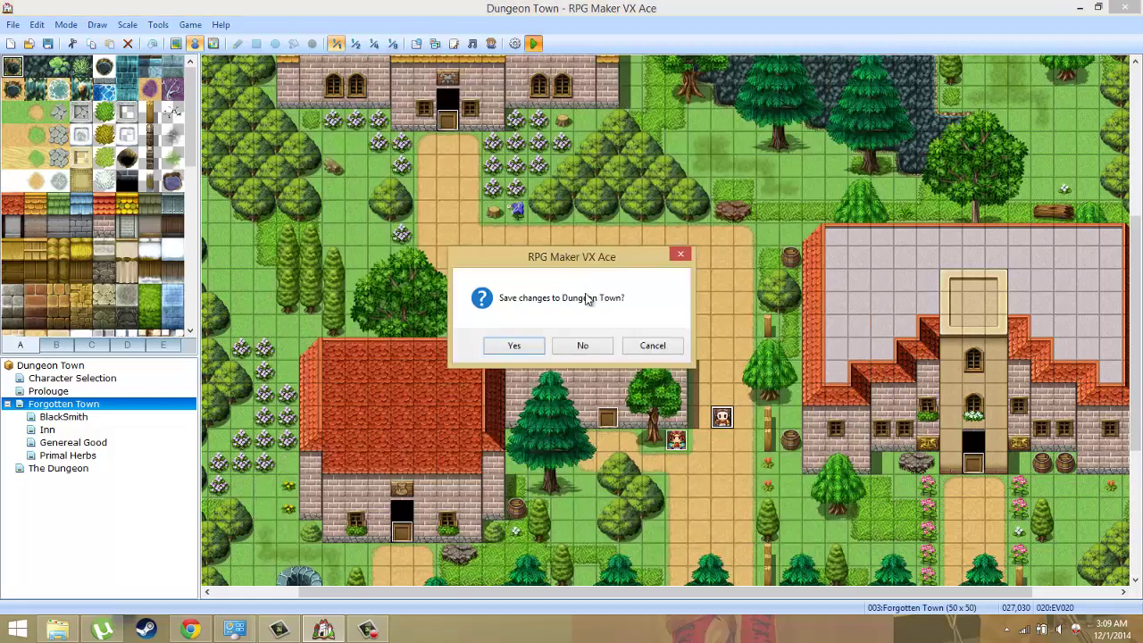
{"action": "left_click", "coordinate": [539, 343]}
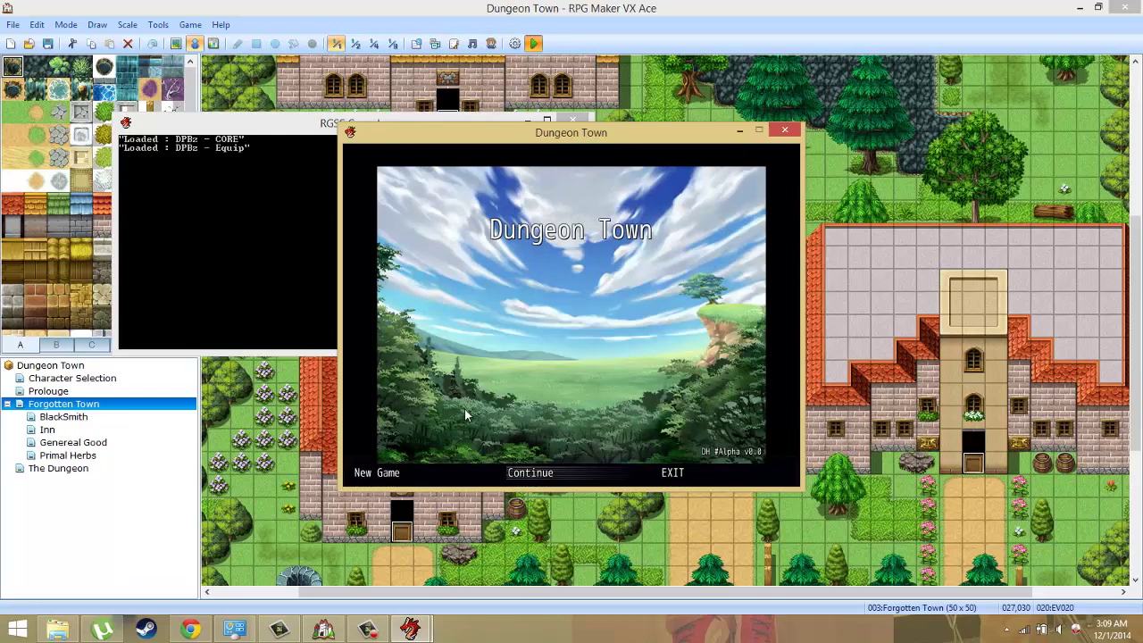
{"action": "key", "text": "Return"}
{"action": "key", "text": "Return"}
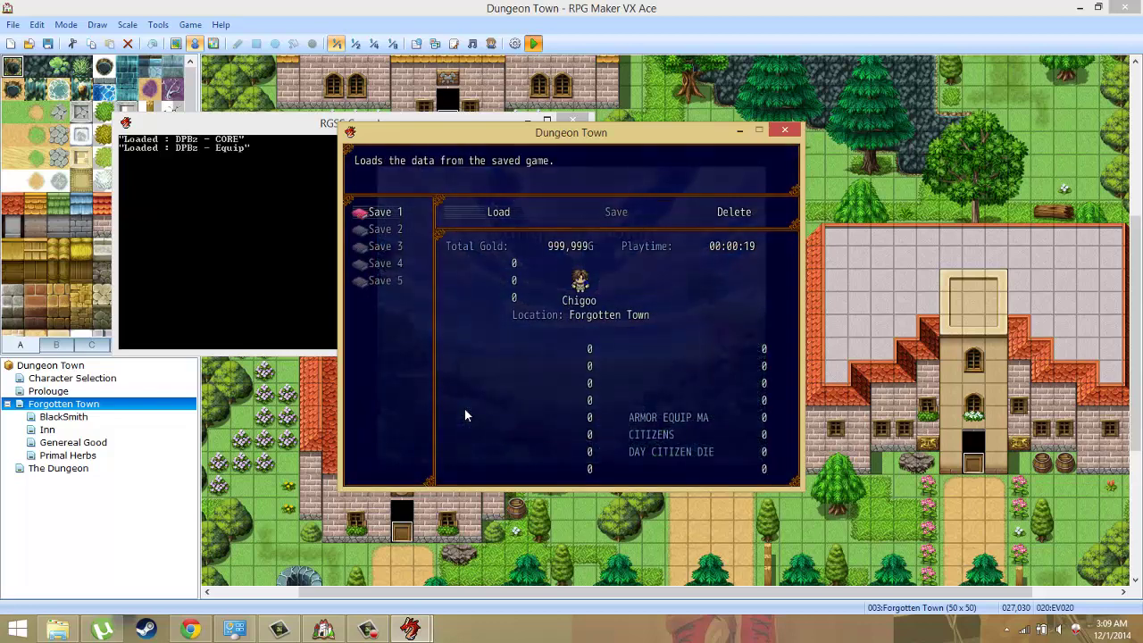
{"action": "key", "text": "Return"}
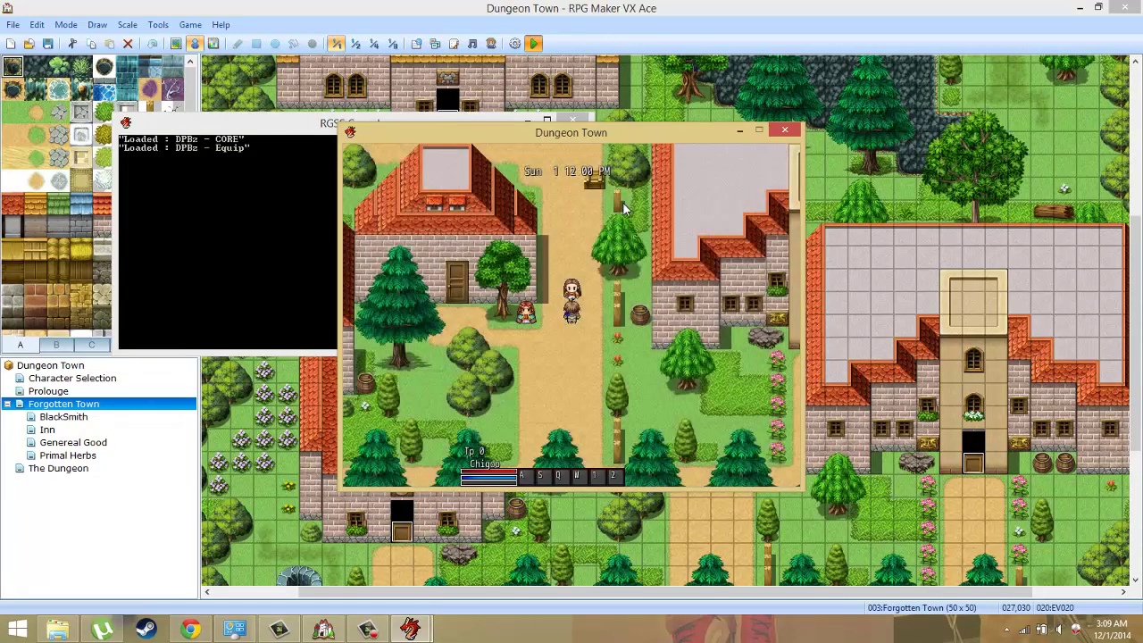
Set the Citizens Death common event's trigger to Parallel Process with switch 0001:GAMESTART, and apply.
{"action": "left_click", "coordinate": [785, 132]}
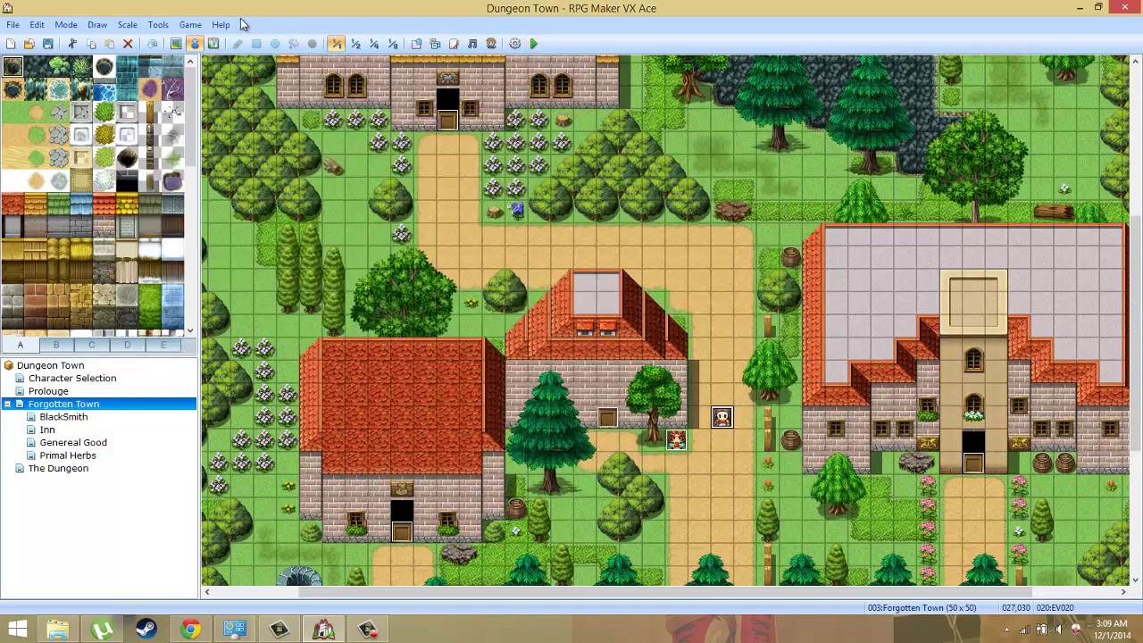
{"action": "left_click", "coordinate": [159, 25]}
{"action": "left_click", "coordinate": [183, 43]}
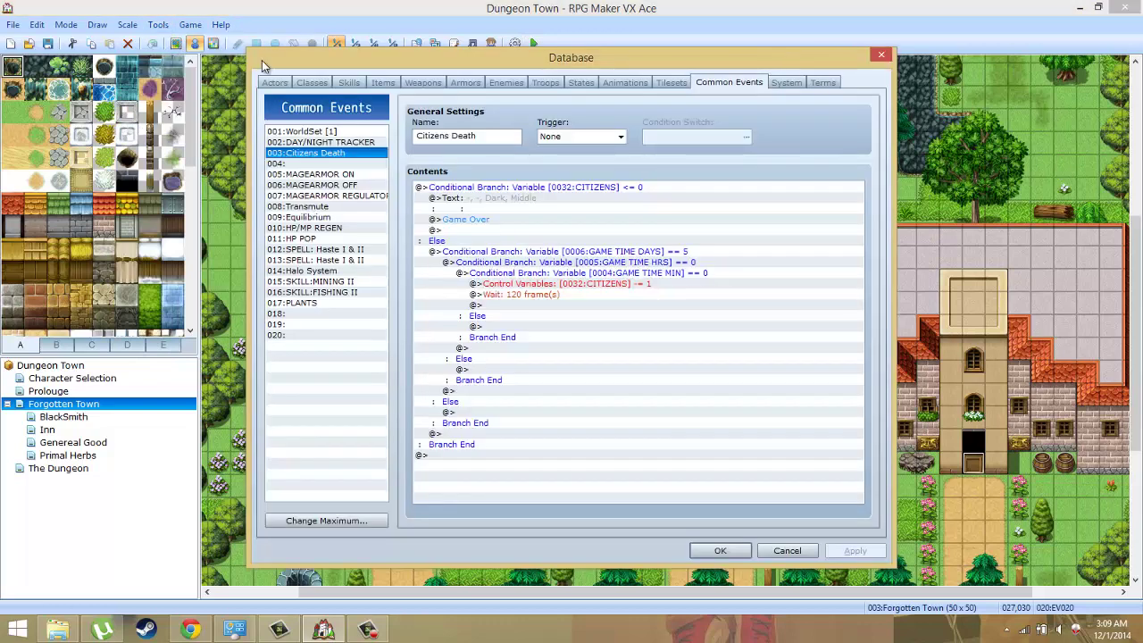
{"action": "left_click", "coordinate": [570, 137]}
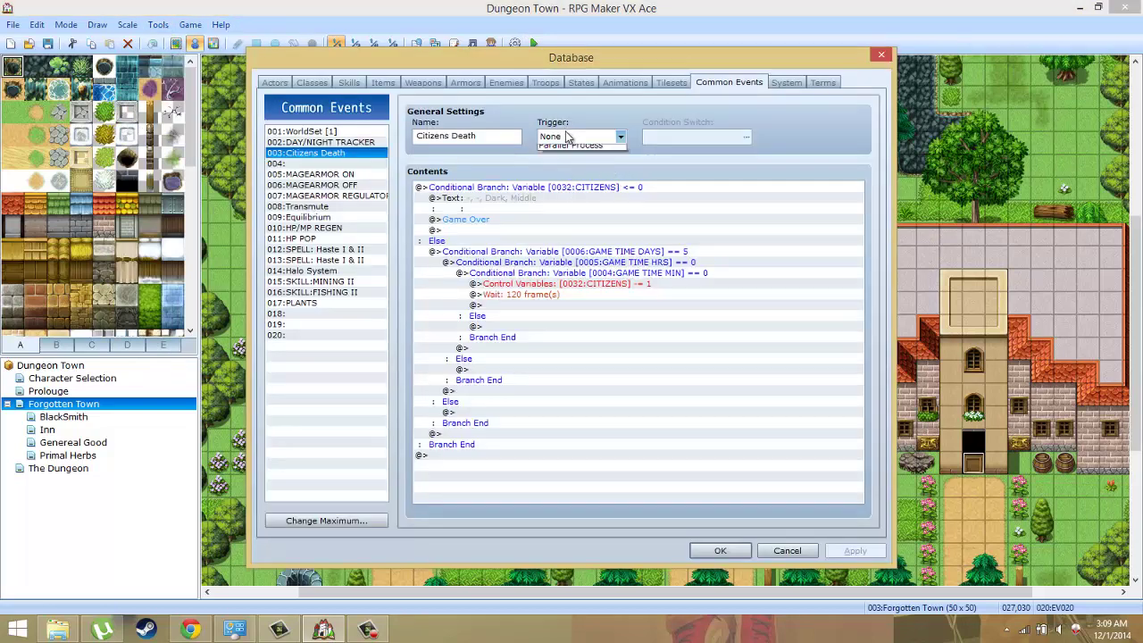
{"action": "left_click", "coordinate": [575, 173]}
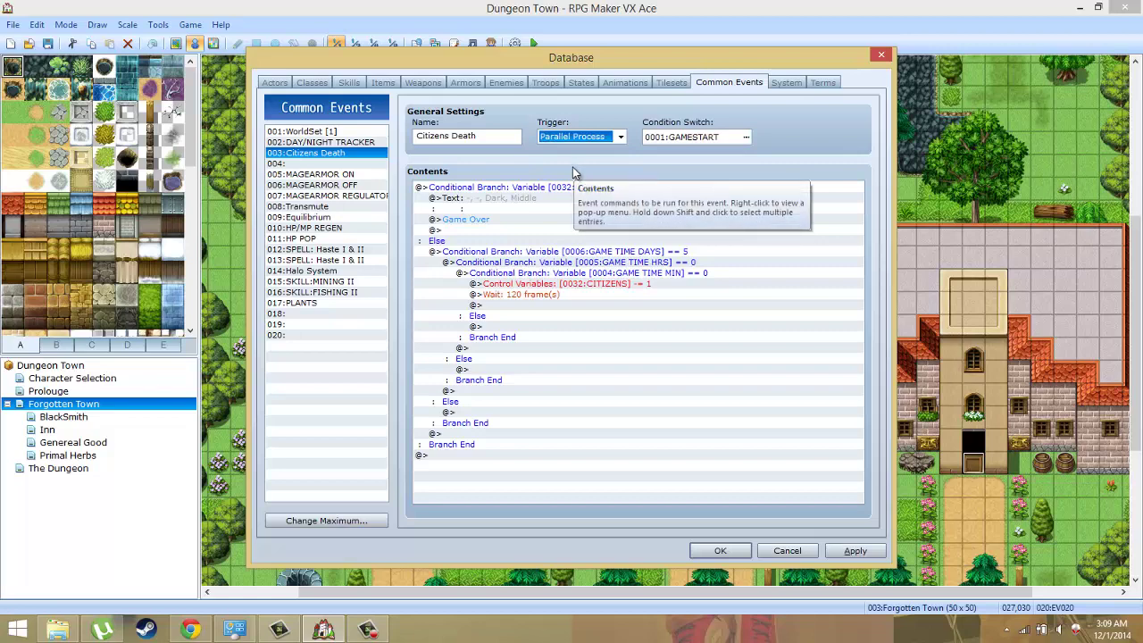
{"action": "left_click", "coordinate": [844, 550]}
Close the database, review page 3 of the Character Selection MASTER CONTROL event, then open the Prolouge map.
{"action": "left_click", "coordinate": [720, 550]}
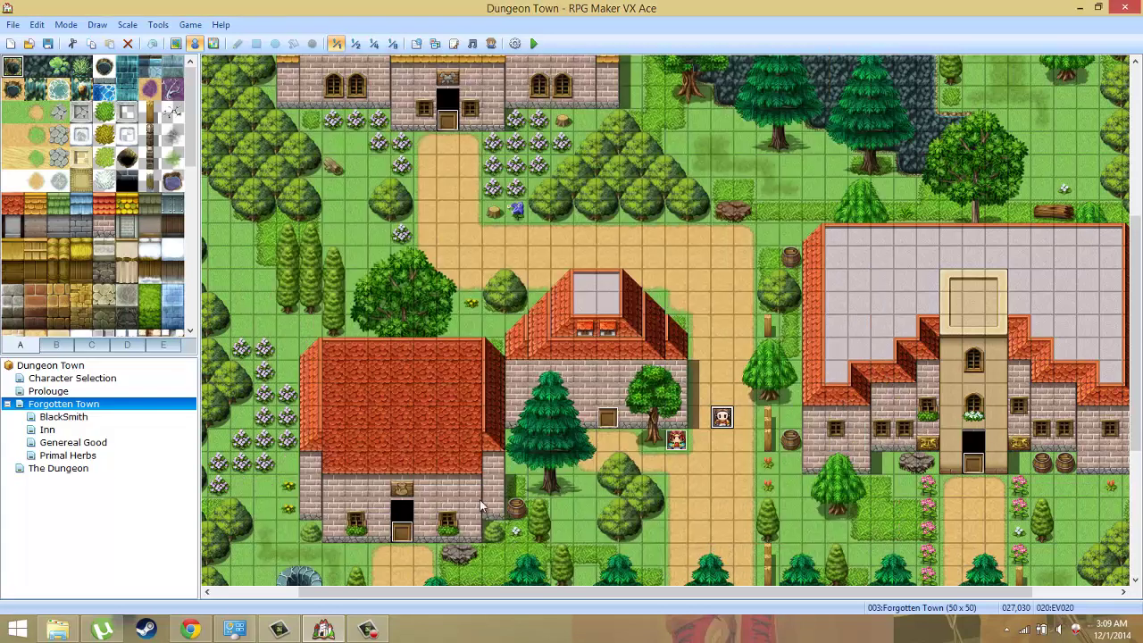
{"action": "left_click", "coordinate": [78, 379]}
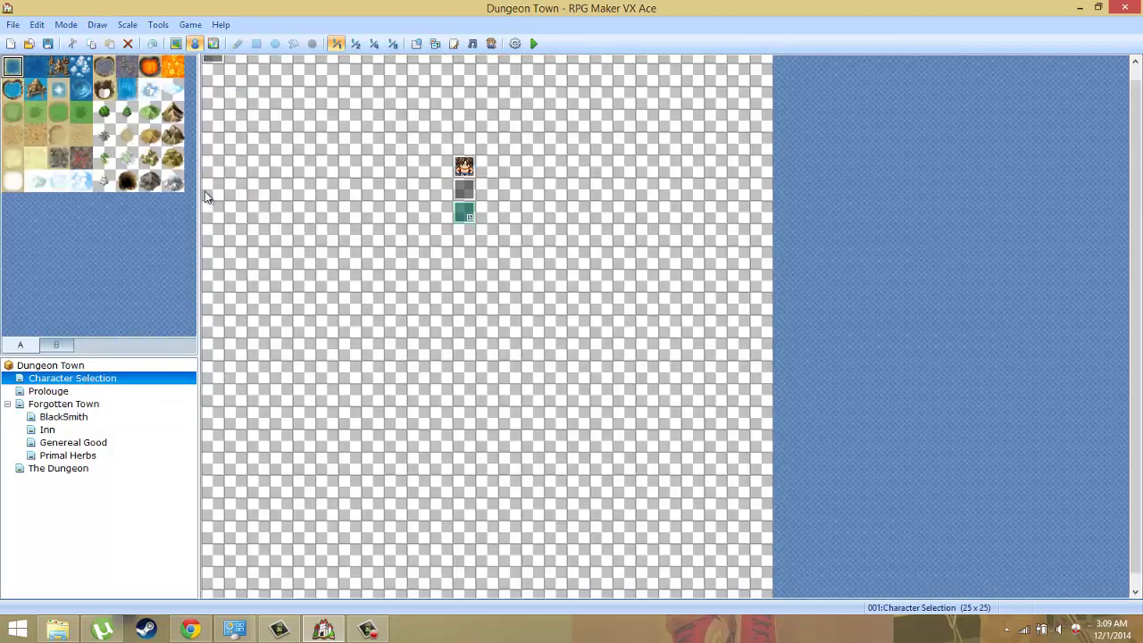
{"action": "double_click", "coordinate": [464, 187]}
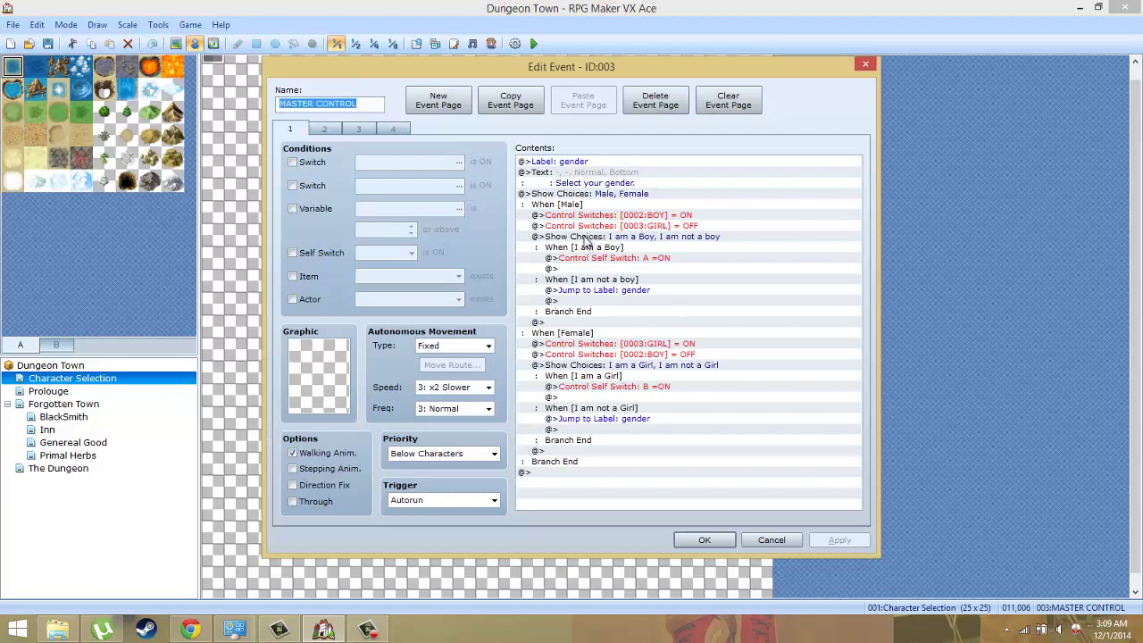
{"action": "left_click", "coordinate": [379, 130]}
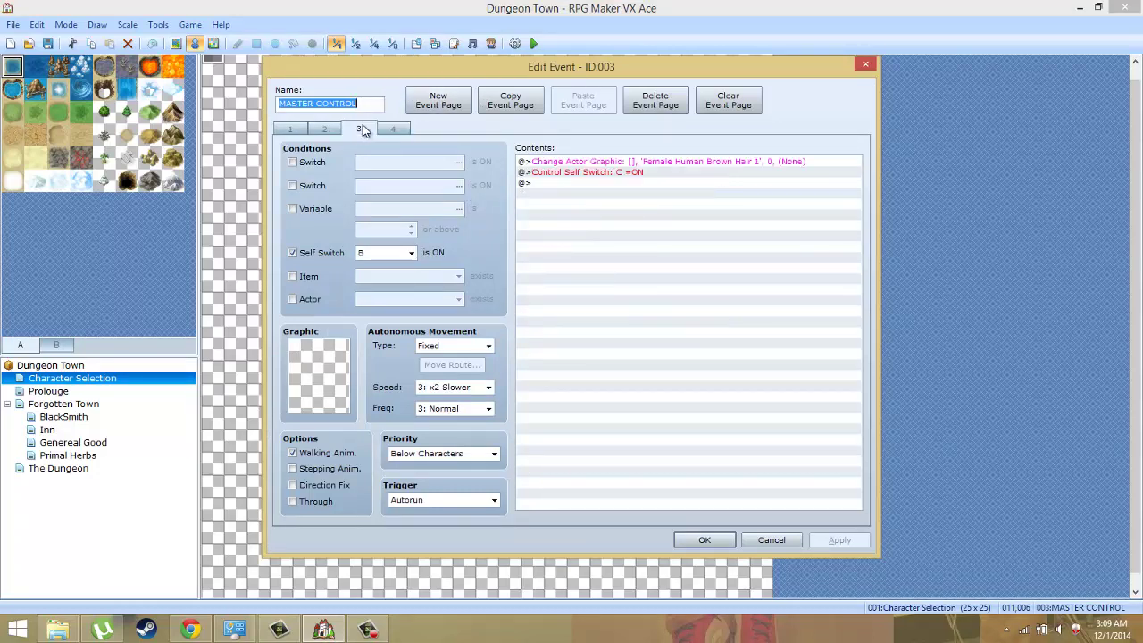
{"action": "key", "text": "Escape"}
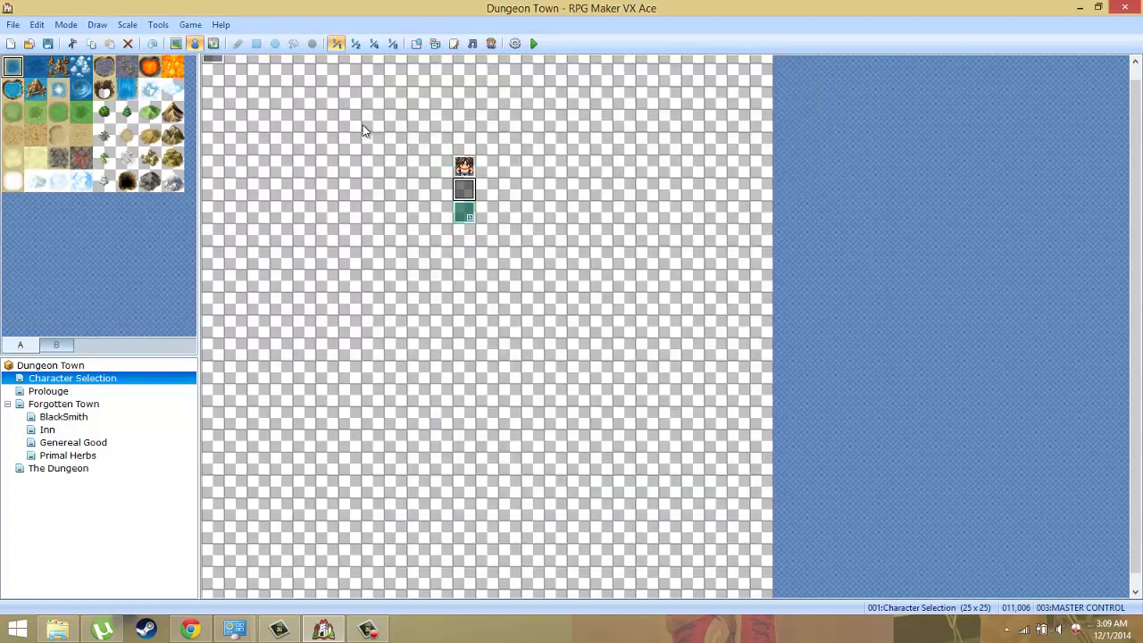
{"action": "left_click", "coordinate": [56, 391]}
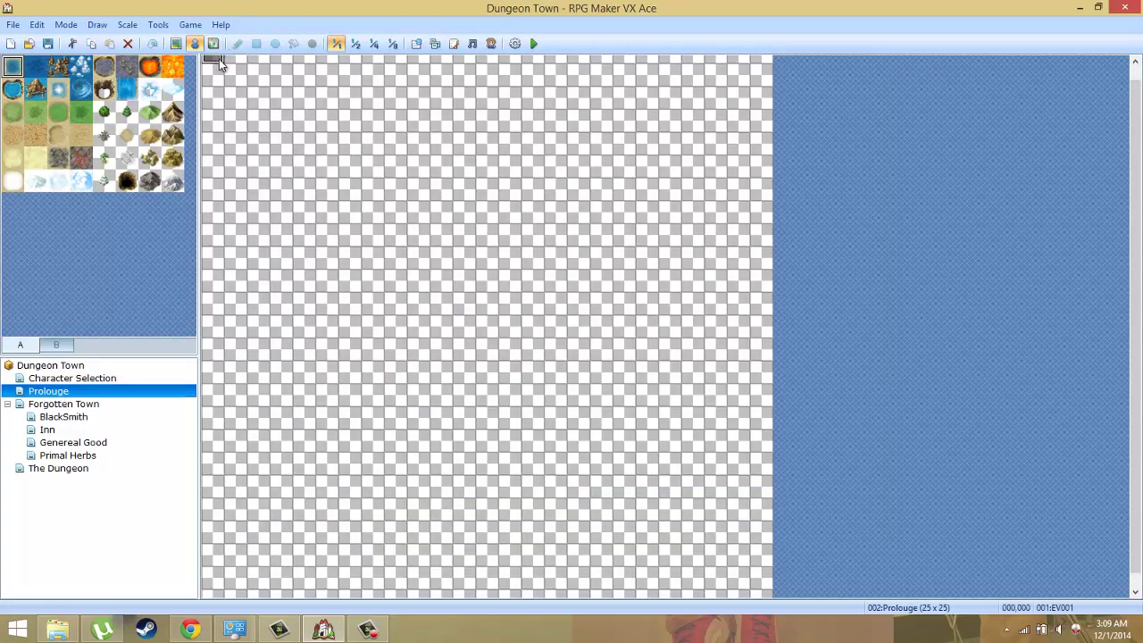
In prologue event EV001, insert a Control Variables command above the GAMESTART switch line.
{"action": "double_click", "coordinate": [219, 59]}
{"action": "left_click", "coordinate": [631, 313]}
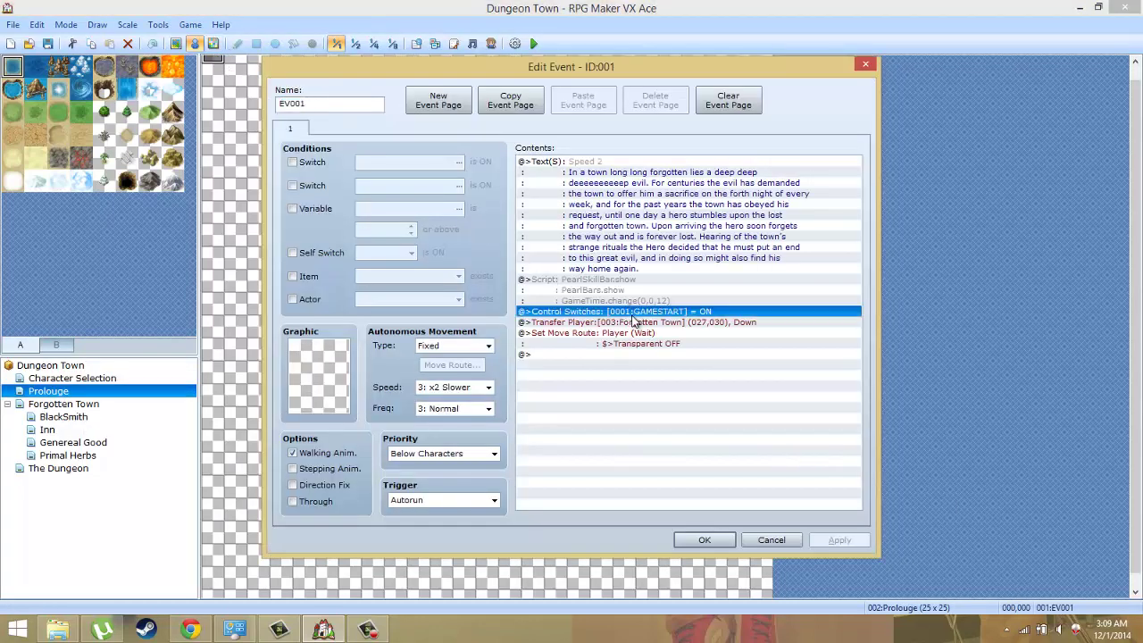
{"action": "right_click", "coordinate": [636, 312]}
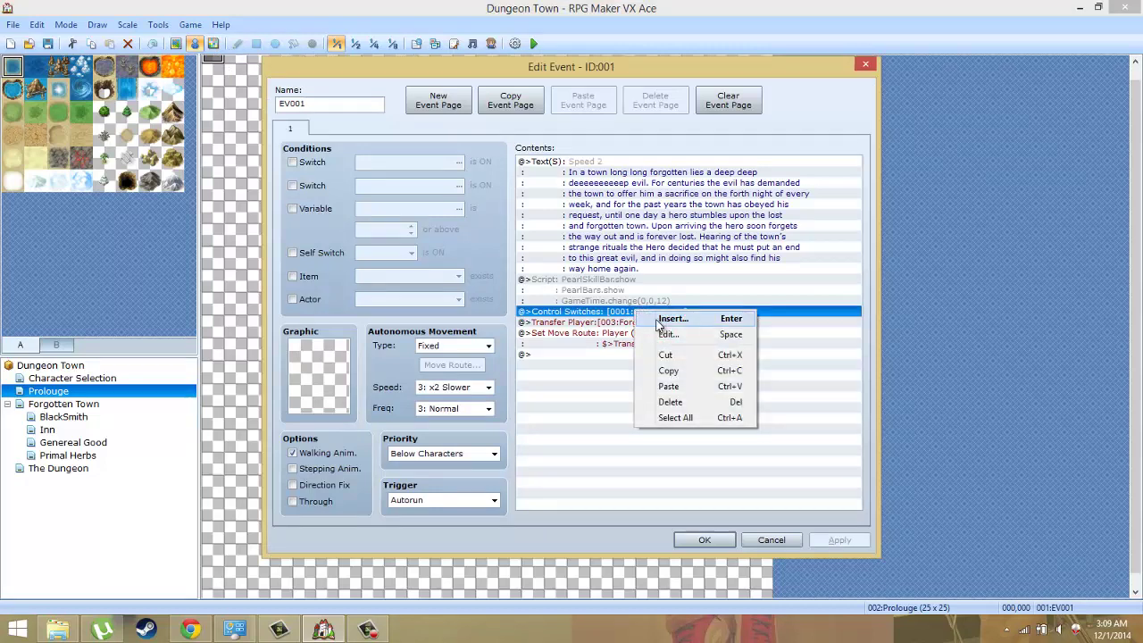
{"action": "left_click", "coordinate": [668, 319]}
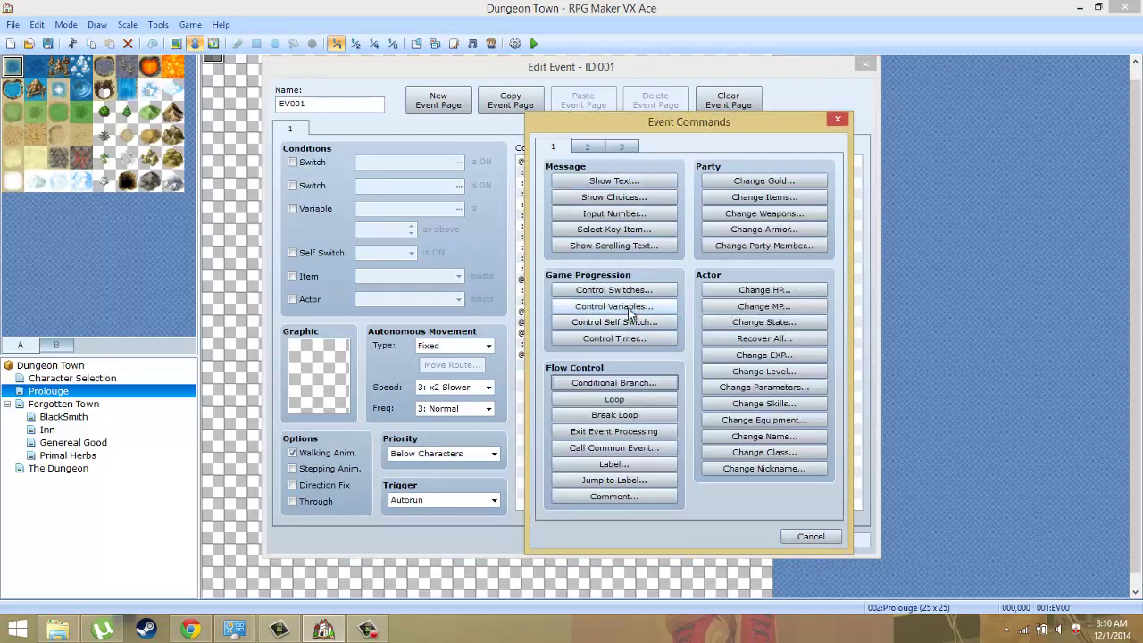
{"action": "left_click", "coordinate": [625, 307]}
{"action": "left_click", "coordinate": [708, 234]}
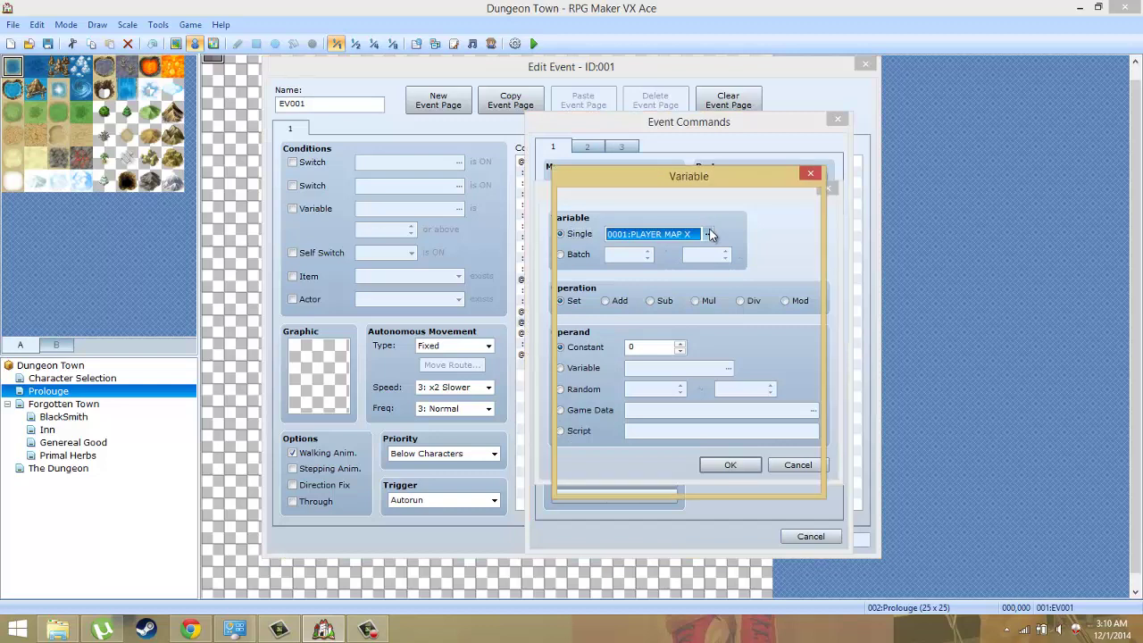
{"action": "left_click", "coordinate": [714, 246]}
{"action": "left_click", "coordinate": [605, 249]}
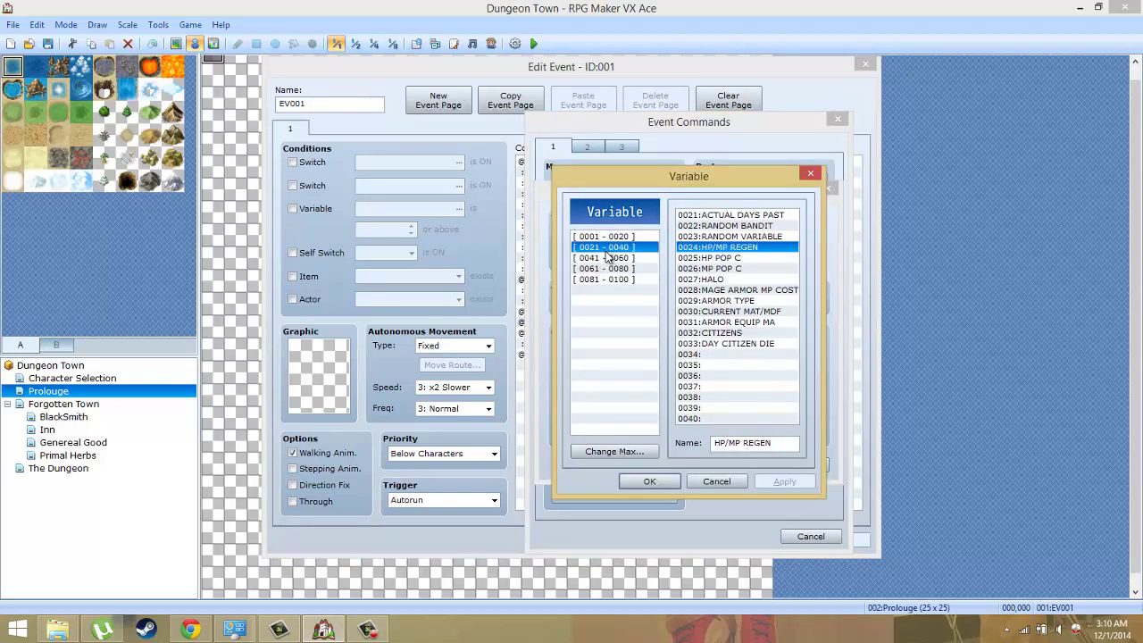
{"action": "double_click", "coordinate": [740, 344]}
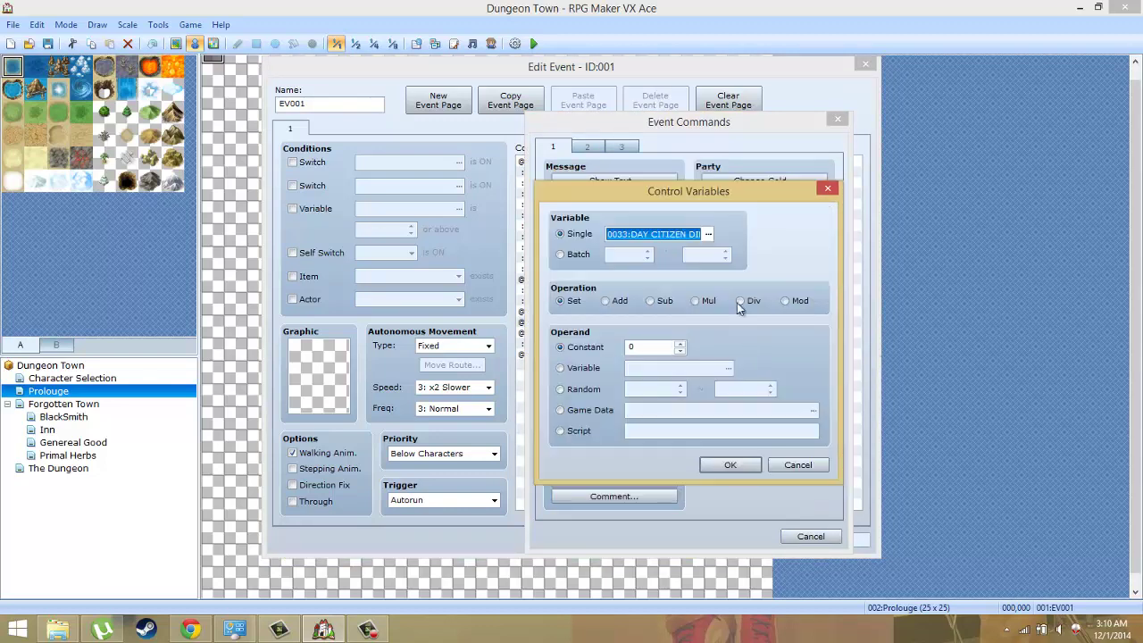
{"action": "key", "text": "Return"}
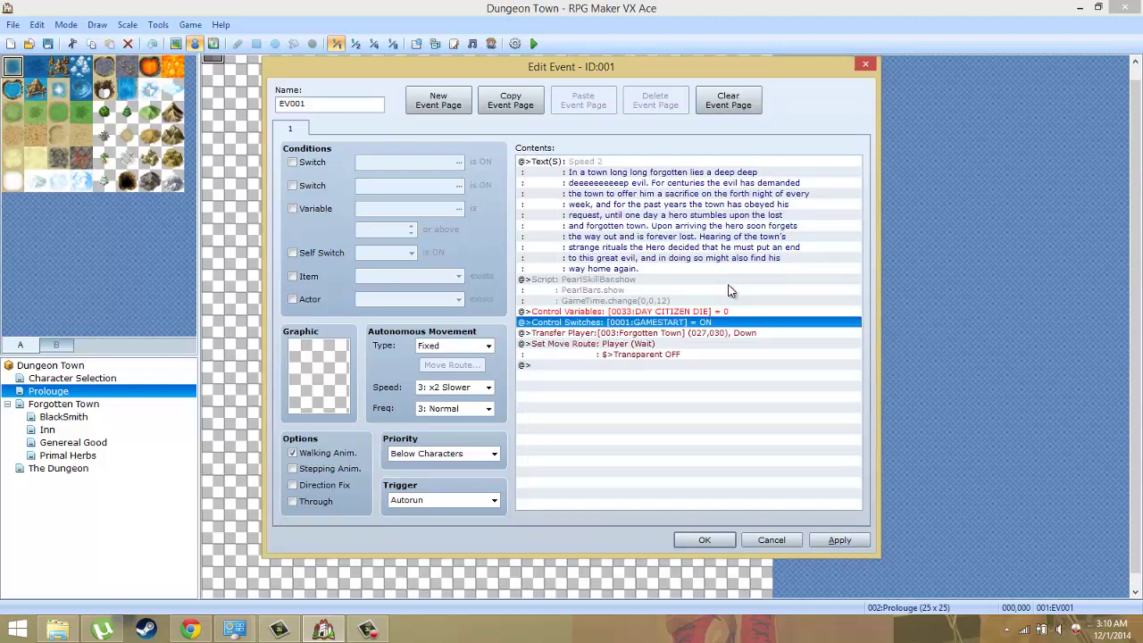
{"action": "key", "text": "space"}
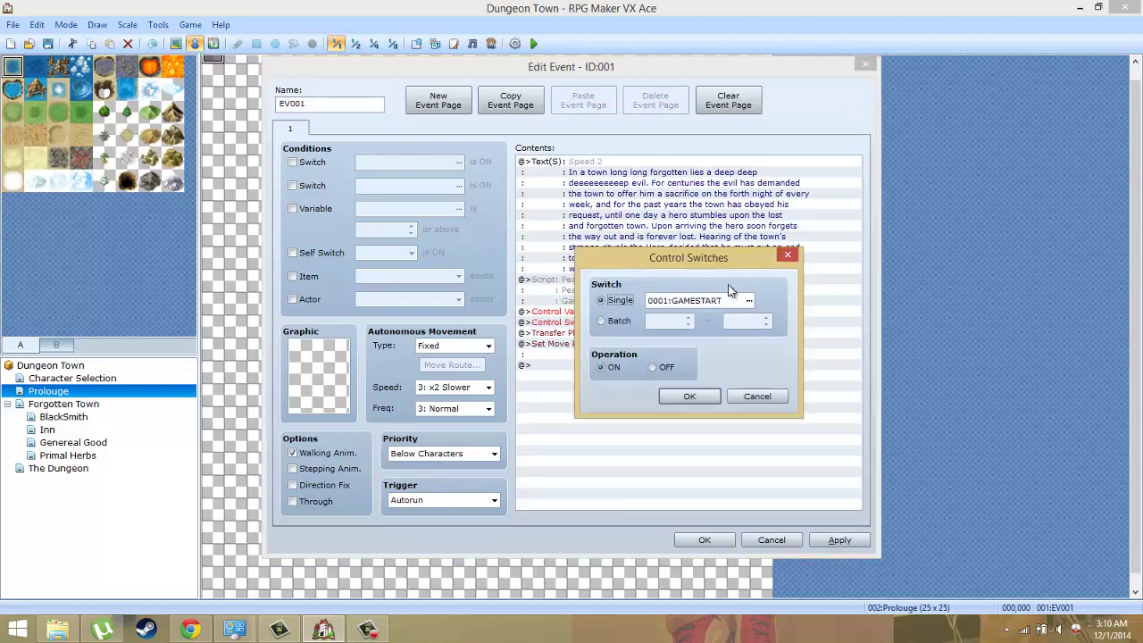
{"action": "left_click", "coordinate": [773, 399]}
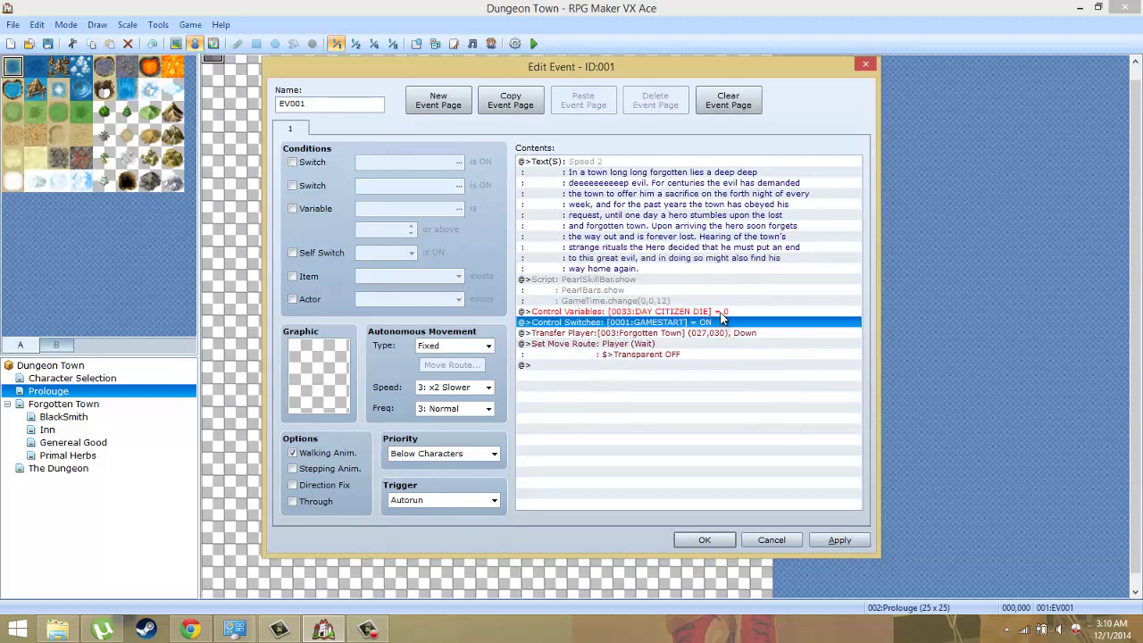
Change the new command to set 0032:CITIZENS to constant 100 and save the event.
{"action": "double_click", "coordinate": [722, 311]}
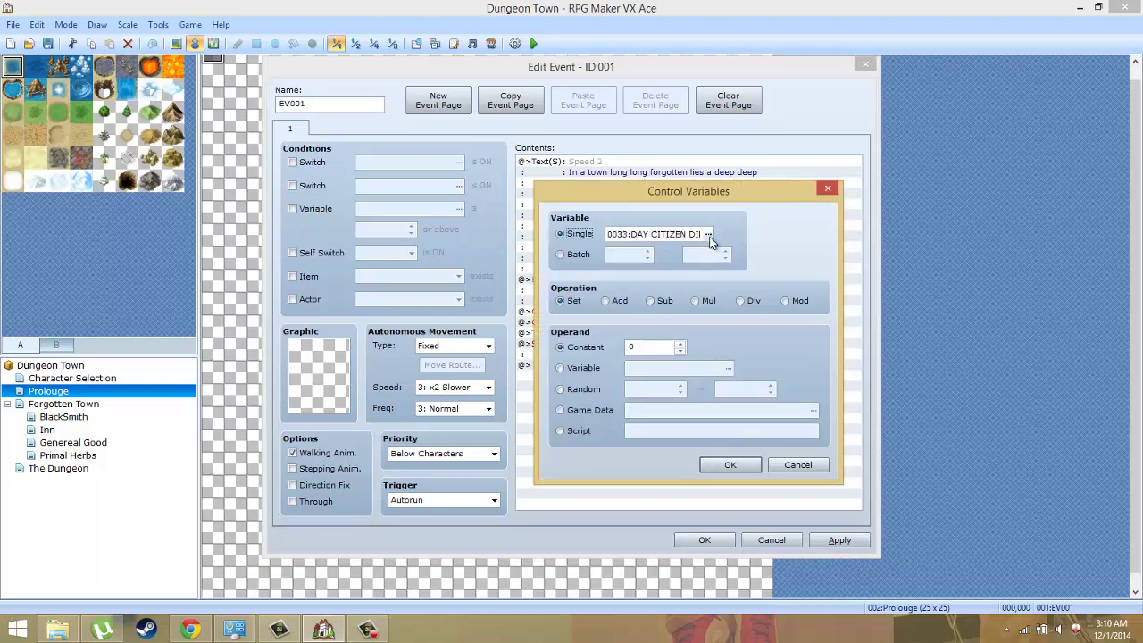
{"action": "left_click", "coordinate": [708, 234]}
{"action": "double_click", "coordinate": [759, 331]}
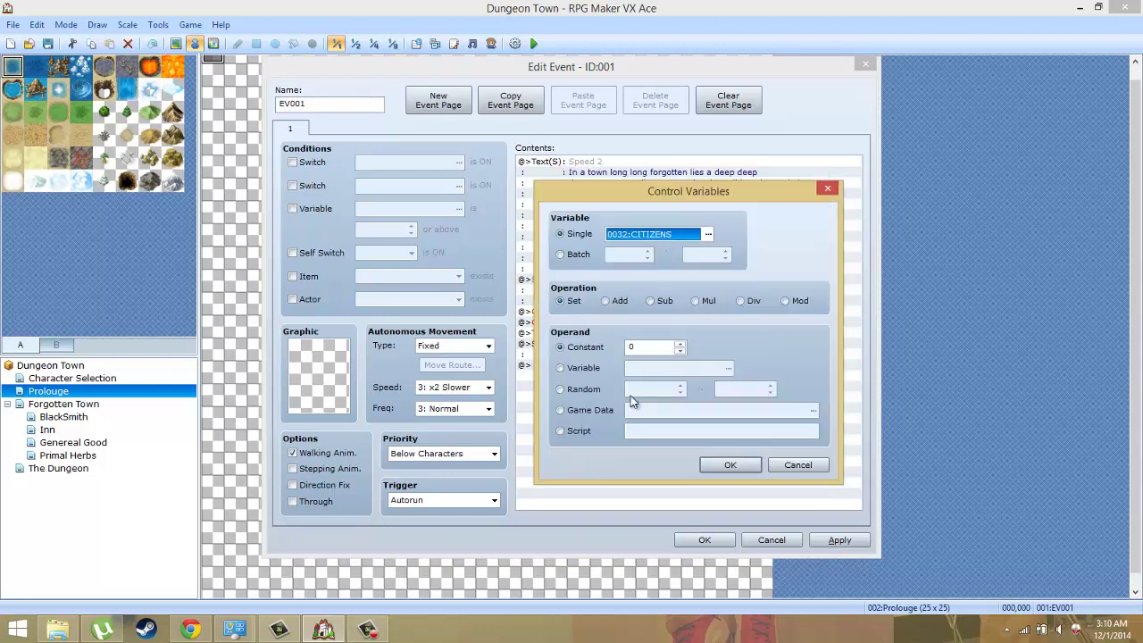
{"action": "double_click", "coordinate": [657, 346]}
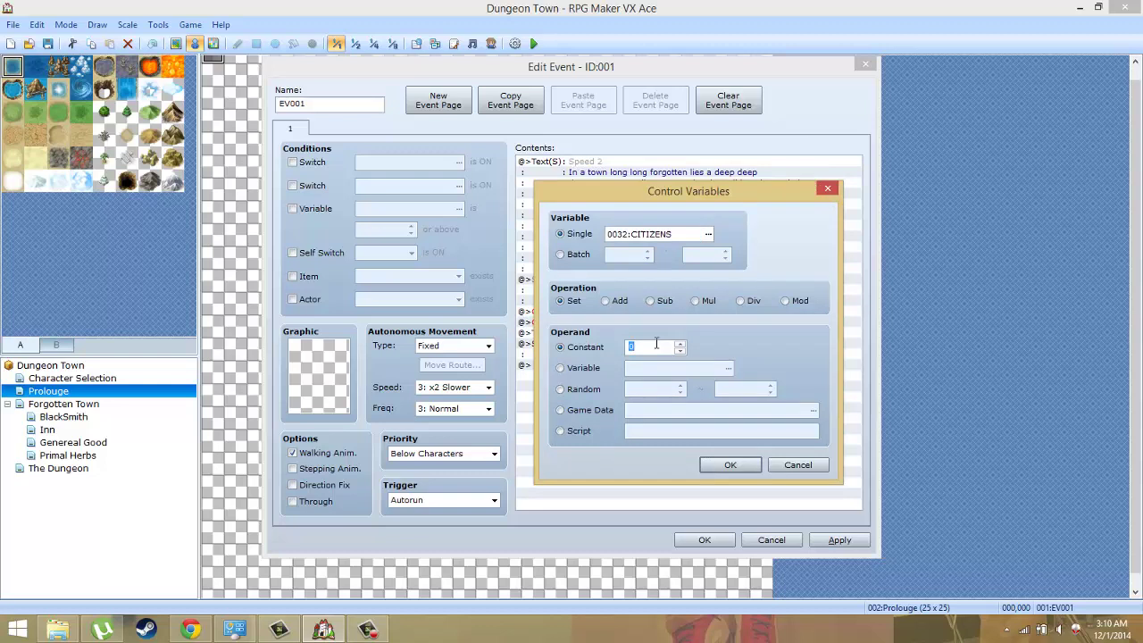
{"action": "type", "text": "100"}
{"action": "left_click", "coordinate": [725, 463]}
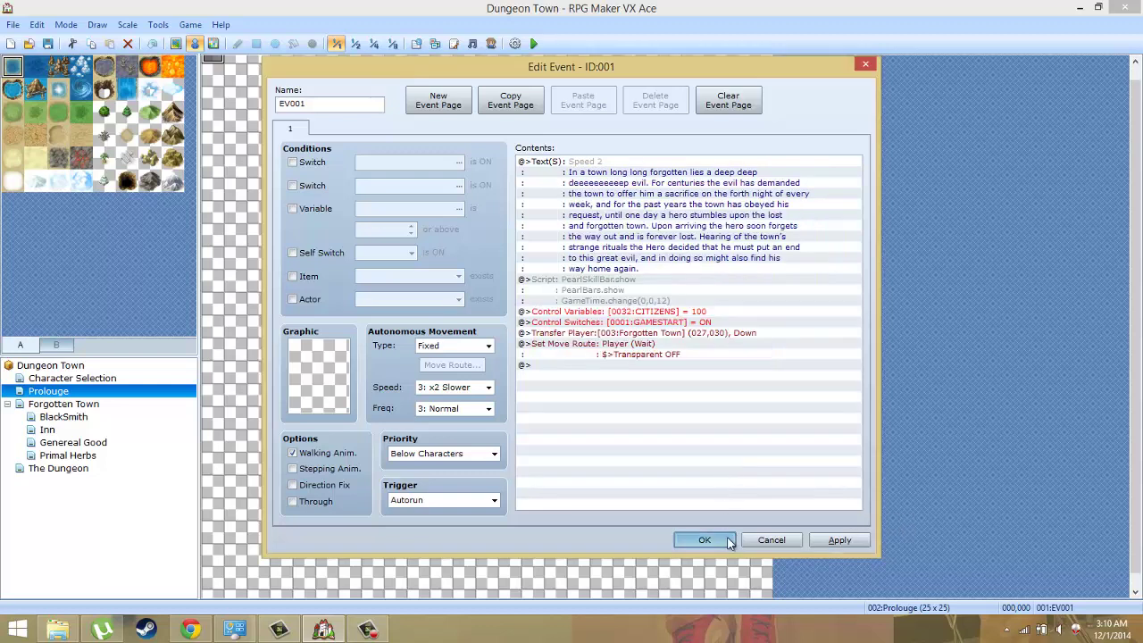
{"action": "left_click", "coordinate": [717, 542]}
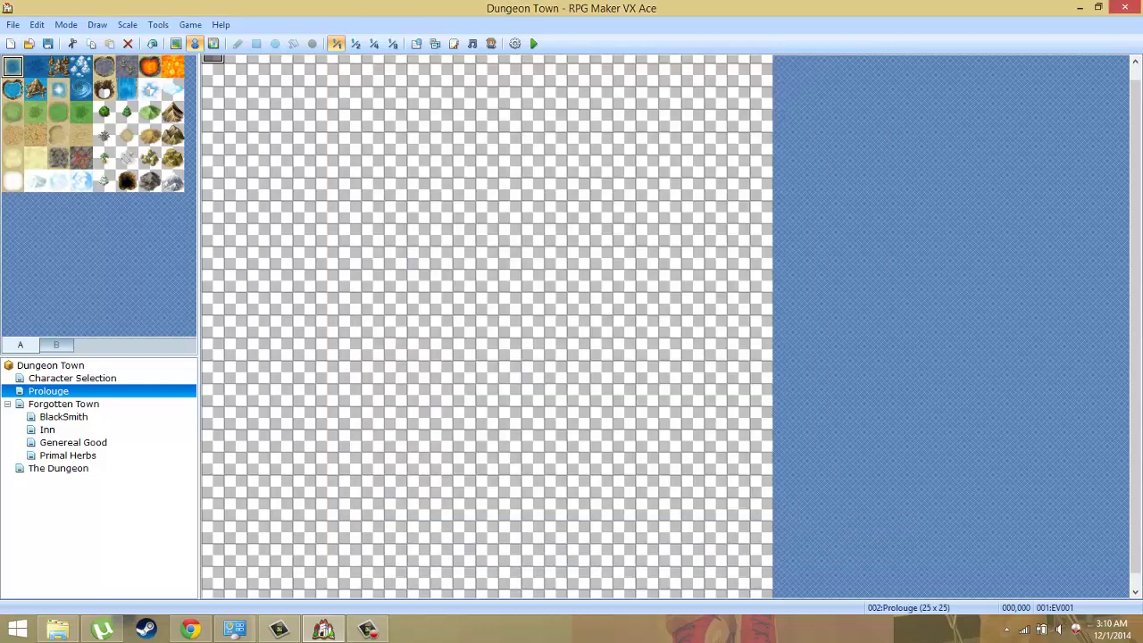
Save the project and start a New Game in a playtest.
{"action": "left_click", "coordinate": [48, 43]}
{"action": "left_click", "coordinate": [534, 45]}
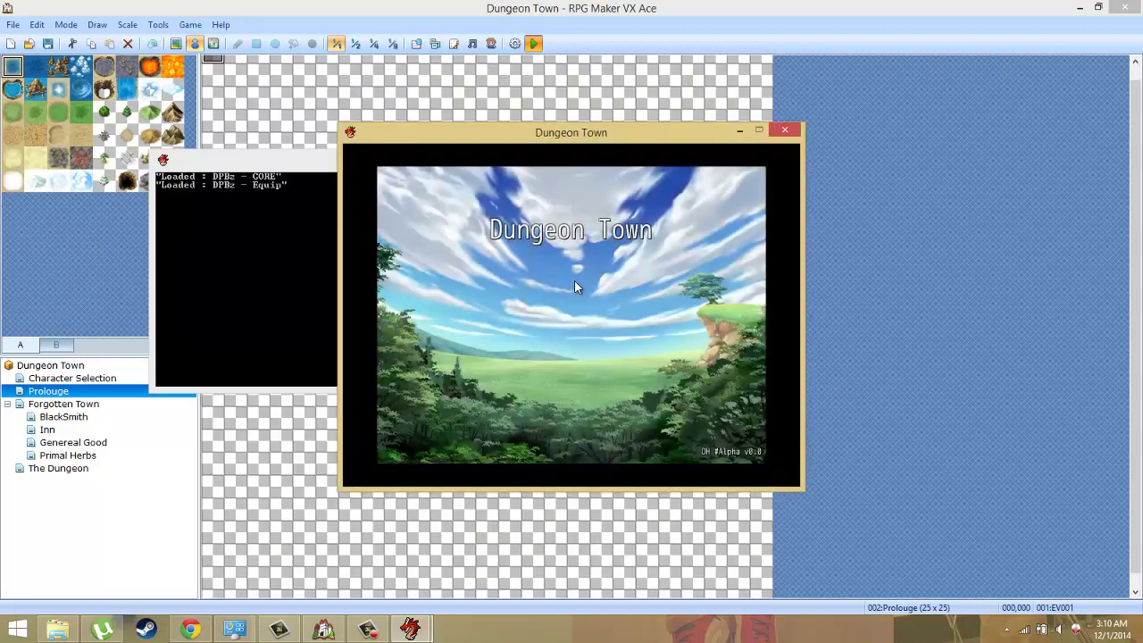
{"action": "key", "text": "Return"}
{"action": "key", "text": "Return"}
{"action": "key", "text": "Return"}
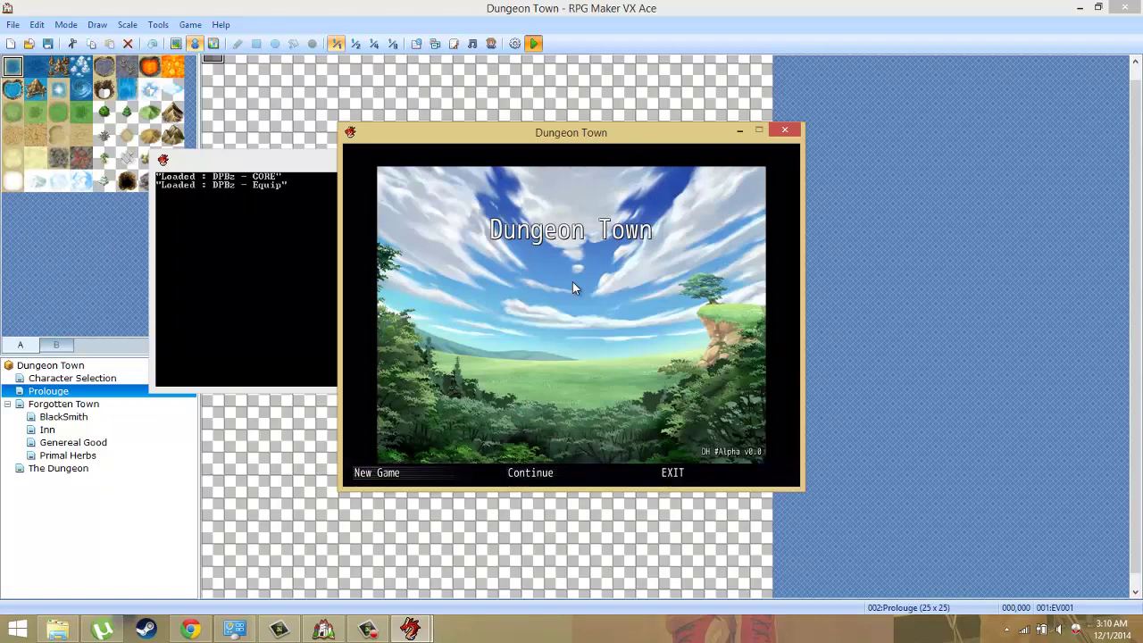
{"action": "key", "text": "Return"}
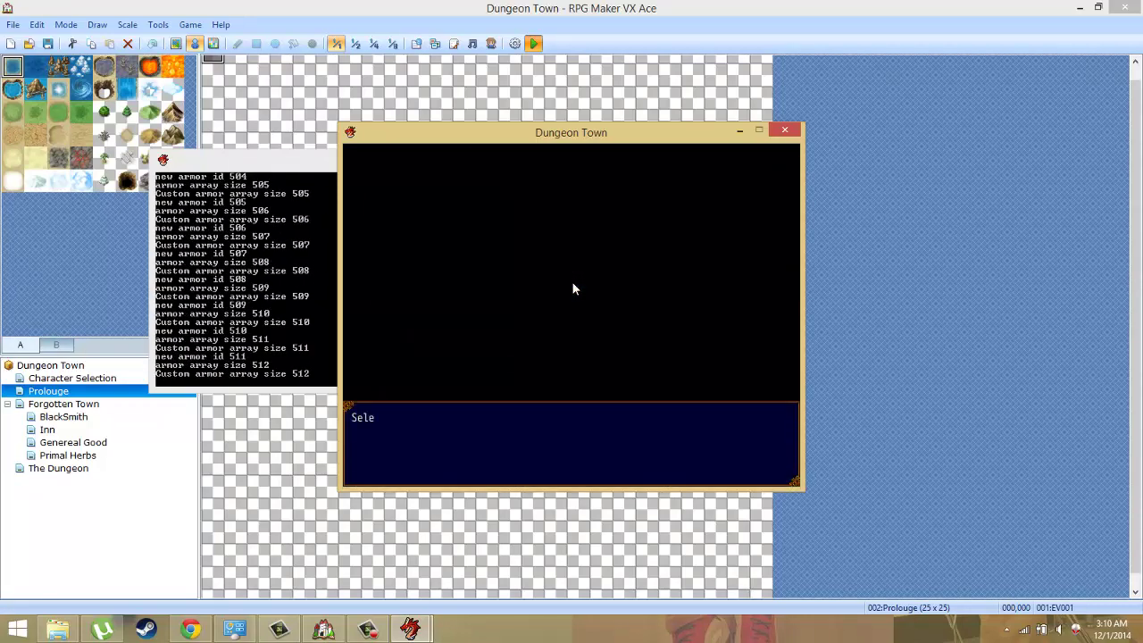
Enter the adventurer's name, check the in-game menu, then close the game window.
{"action": "key", "text": "Return"}
{"action": "key", "text": "Return"}
{"action": "key", "text": "Return"}
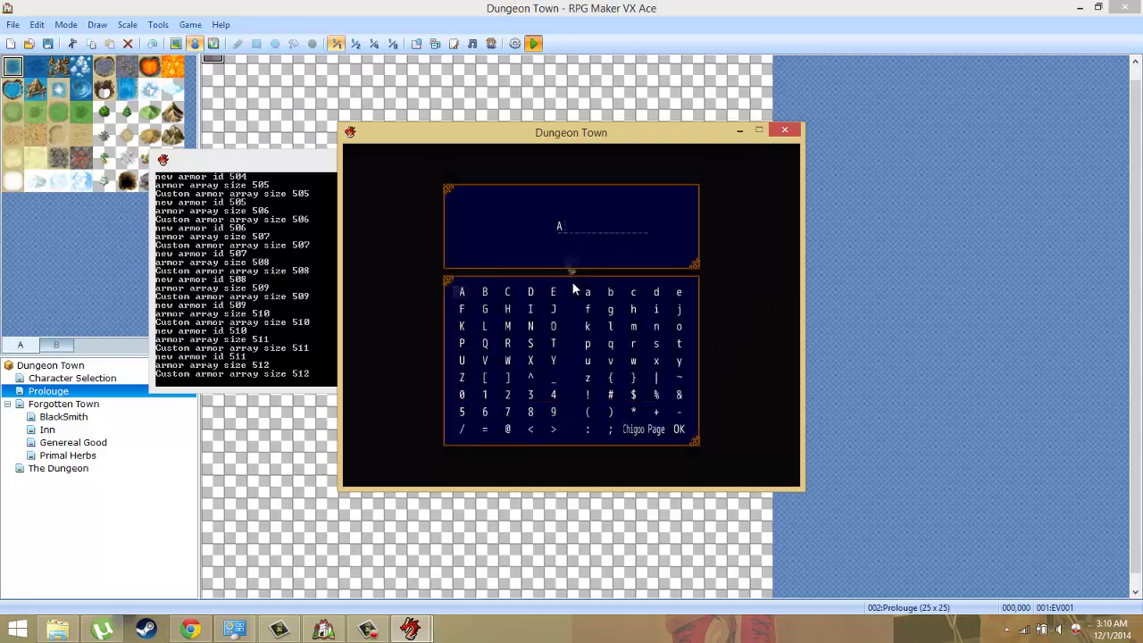
{"action": "key", "text": "Return"}
{"action": "key", "text": "shift"}
{"action": "key", "text": "Return"}
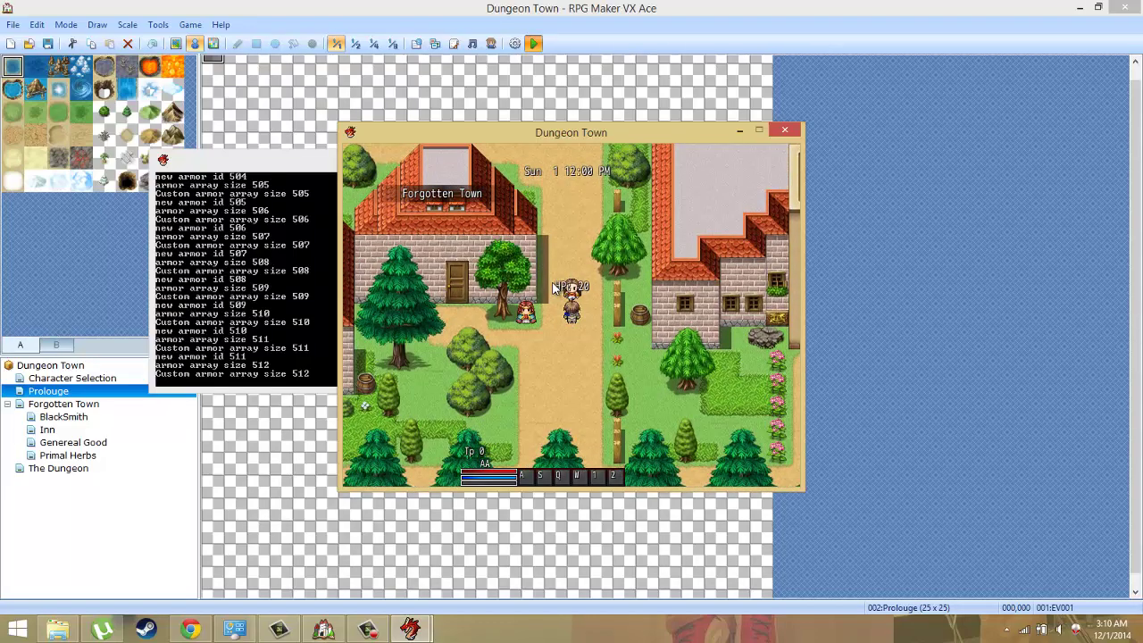
{"action": "key", "text": "Escape"}
{"action": "key", "text": "Escape"}
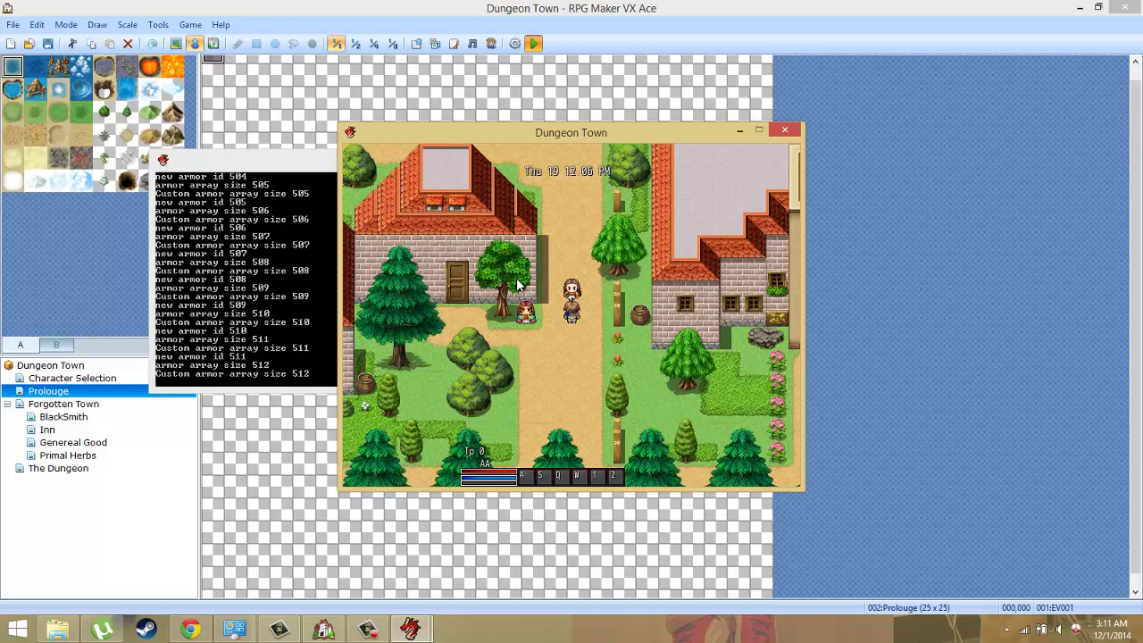
{"action": "key", "text": "Escape"}
{"action": "key", "text": "Escape"}
{"action": "left_click", "coordinate": [782, 132]}
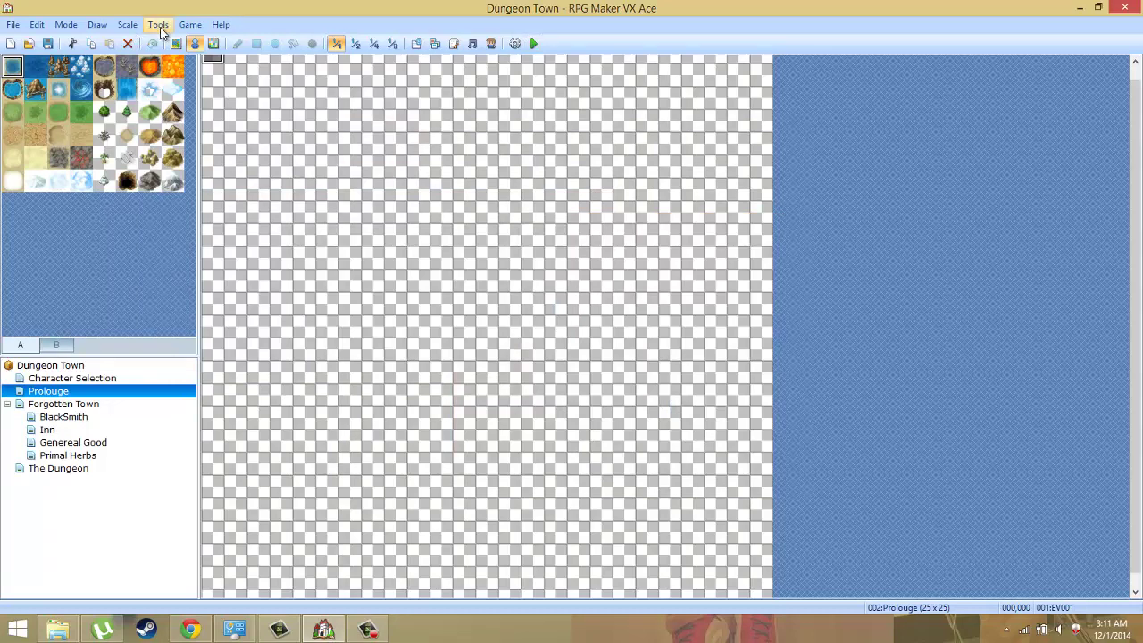
Load Save 1 in a playtest to confirm CITIZENS is 100, then open Forgotten Town event EV020.
{"action": "left_click", "coordinate": [455, 44]}
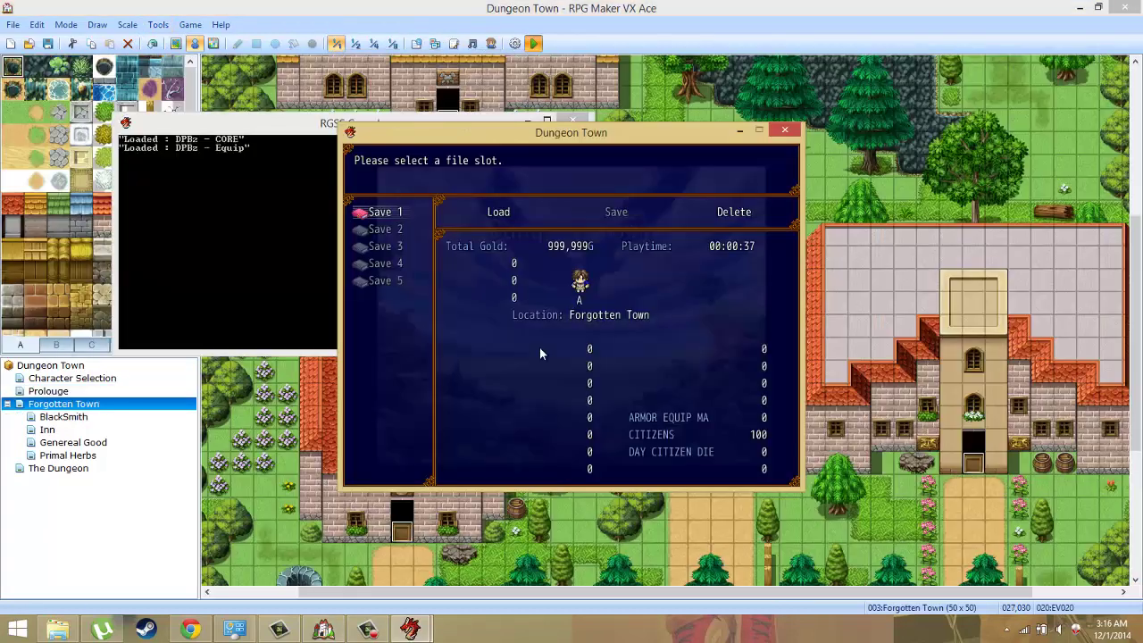
{"action": "key", "text": "Return"}
{"action": "key", "text": "Return"}
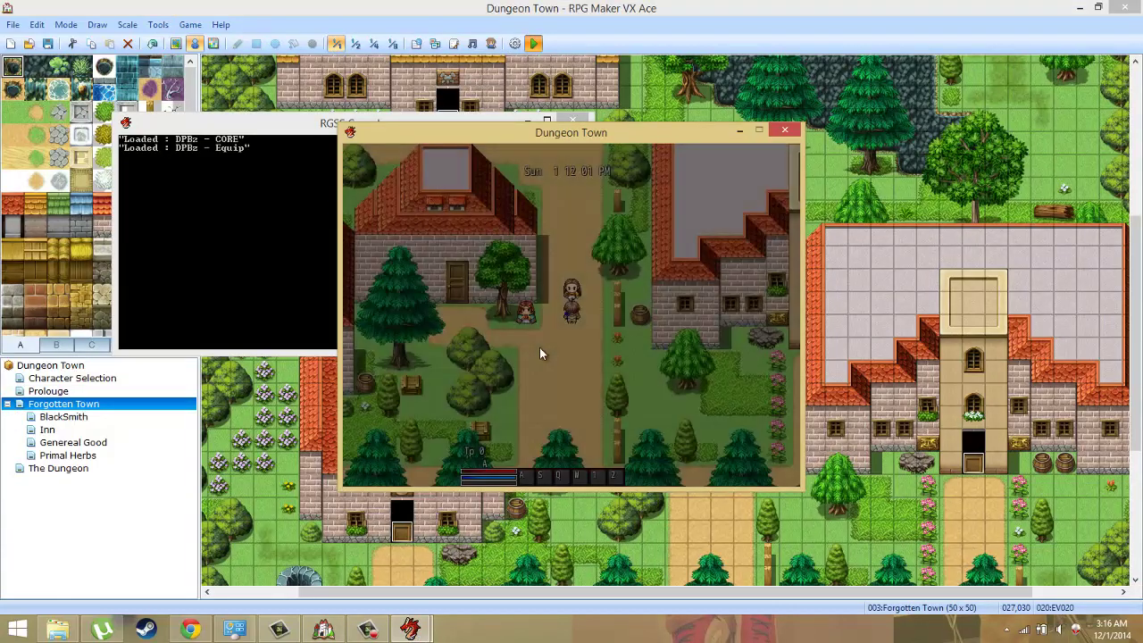
{"action": "key", "text": "Return"}
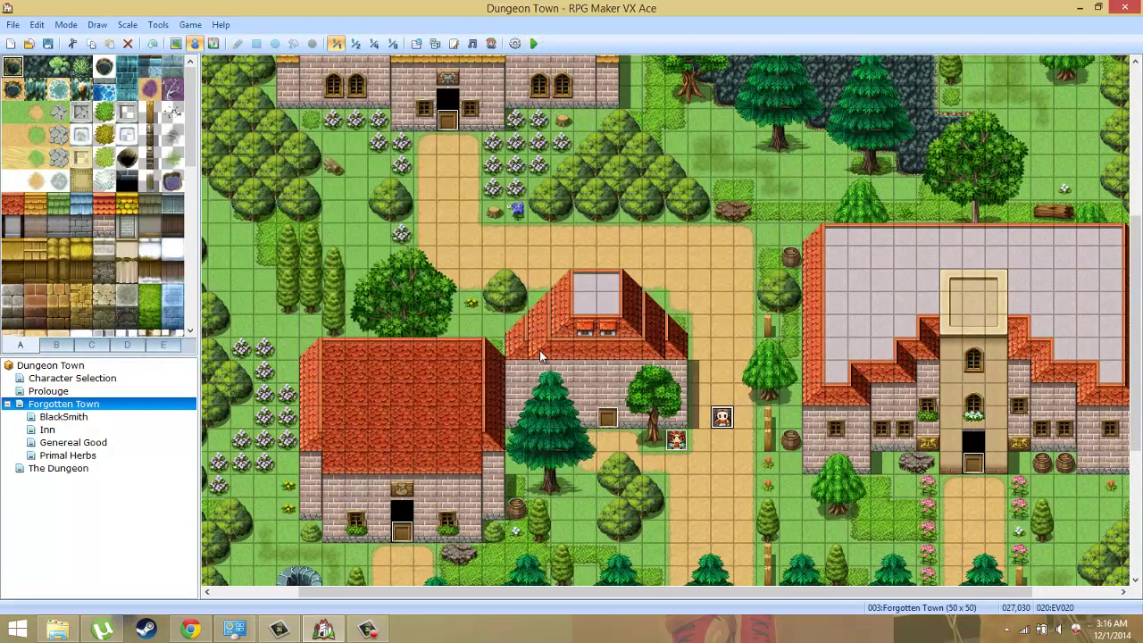
{"action": "double_click", "coordinate": [720, 417]}
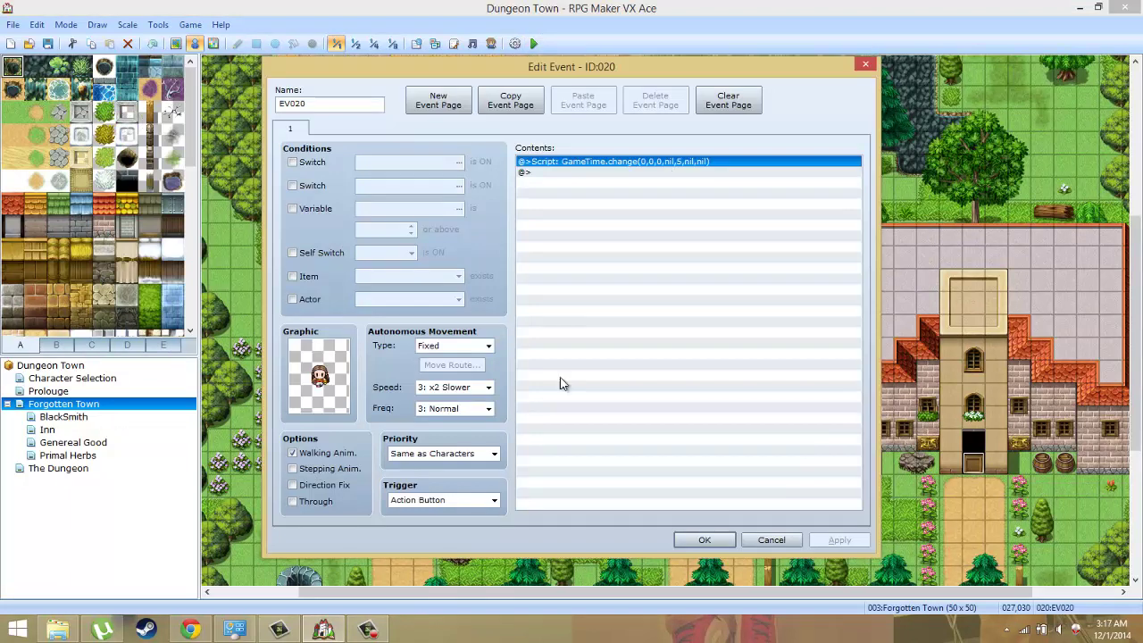